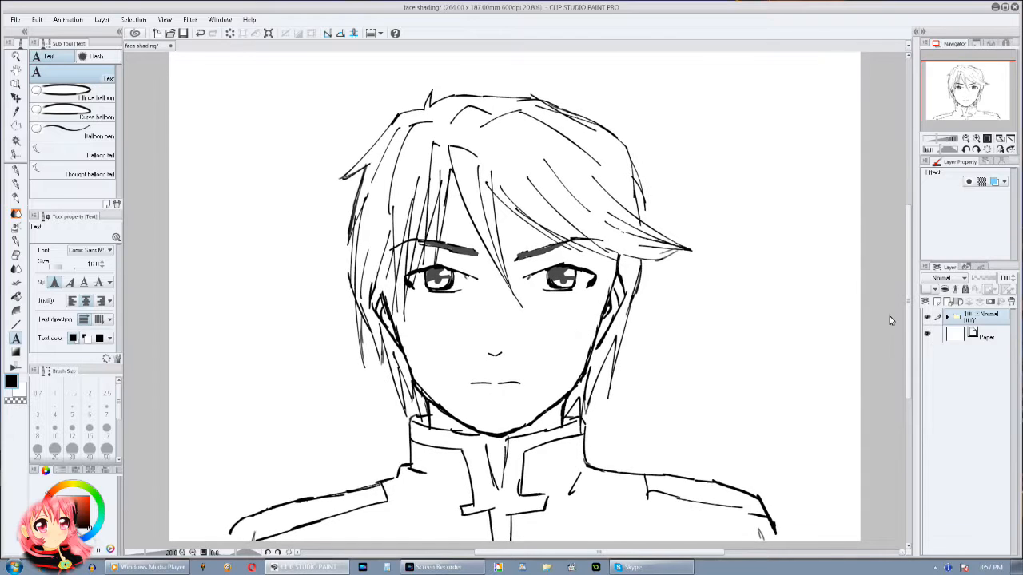
Step: On a new layer, draw a circle with three short rays beside the head using the Droppy Ink brush at size 50
click(939, 302)
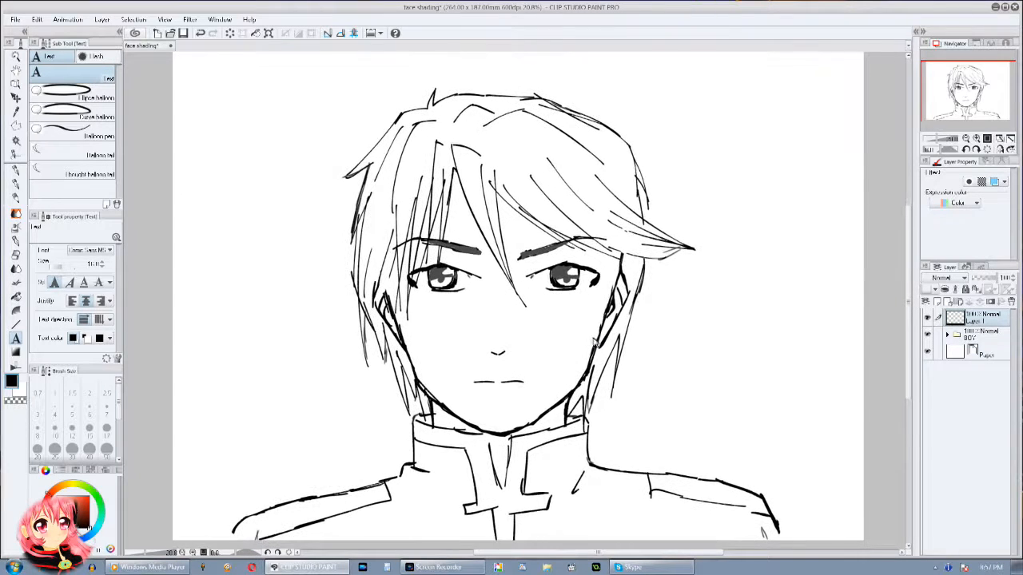
click(16, 240)
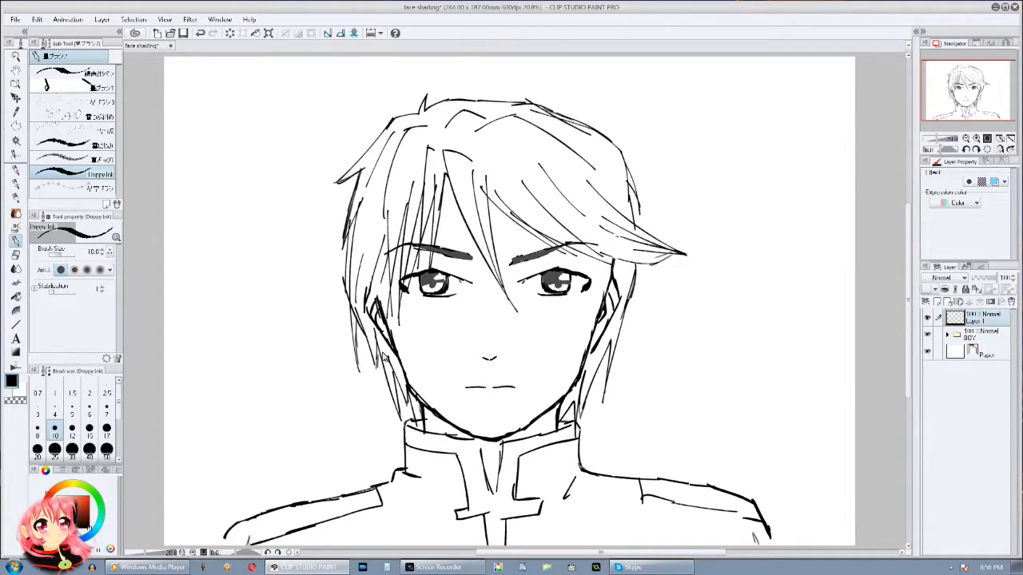
click(106, 449)
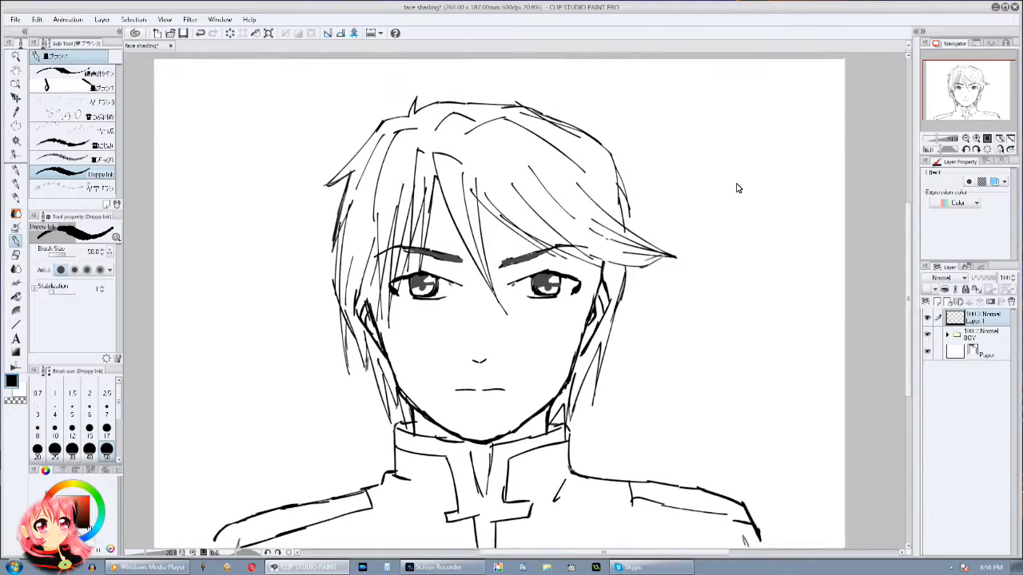
drag(738, 188, 733, 187)
mouse_move(796, 80)
mouse_down()
mouse_move(755, 97)
mouse_move(769, 155)
mouse_move(809, 143)
mouse_move(800, 82)
mouse_up()
drag(724, 99, 702, 99)
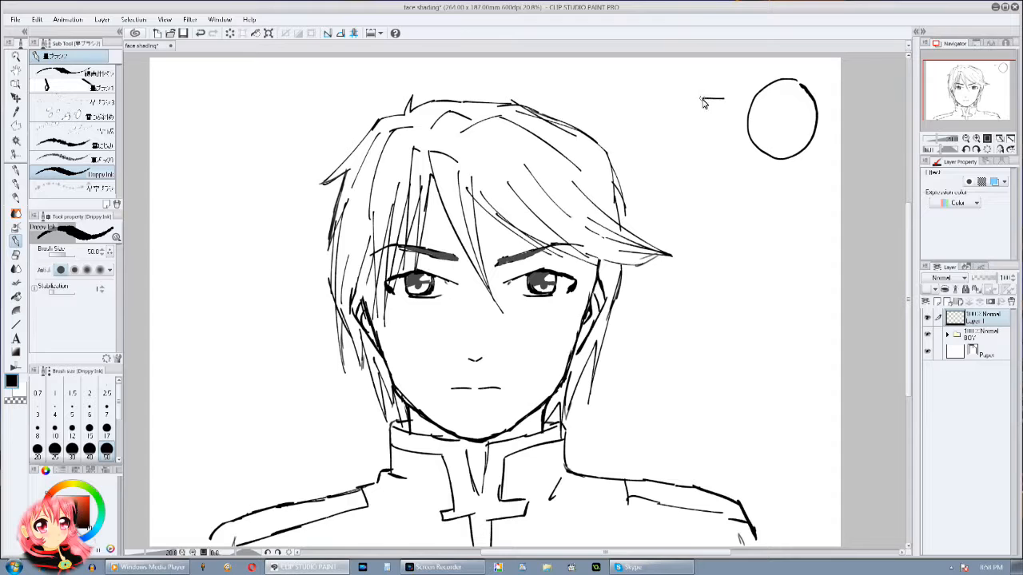
drag(722, 137, 696, 148)
drag(751, 178, 723, 202)
Step: Draw an arrow pointing toward the face and write "Light Source" inside the circle
drag(823, 318, 772, 319)
mouse_move(781, 308)
mouse_down()
mouse_move(740, 316)
mouse_move(771, 330)
mouse_up()
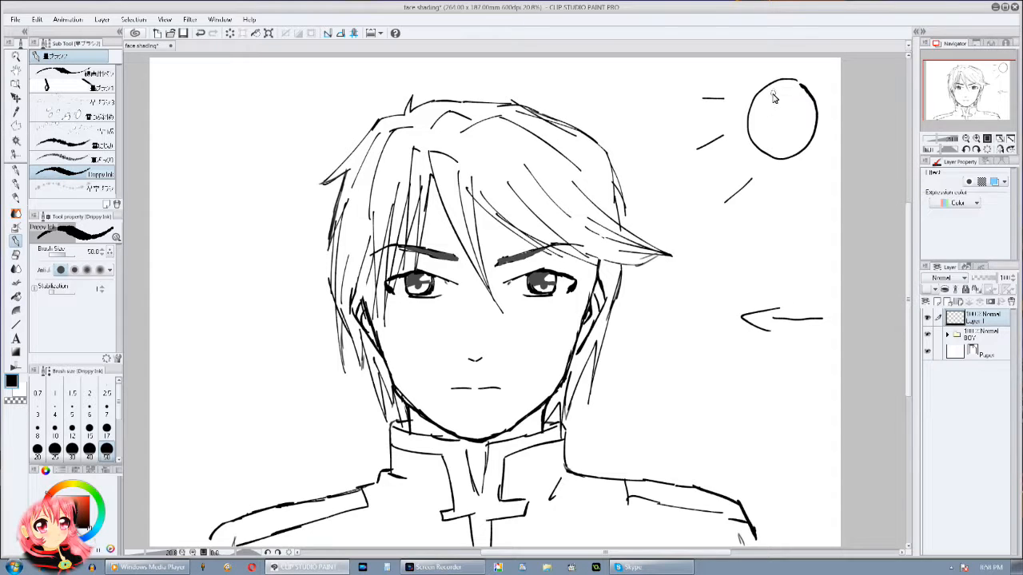
drag(791, 94, 787, 104)
mouse_move(796, 88)
mouse_down()
mouse_move(797, 105)
mouse_move(765, 134)
mouse_move(794, 131)
mouse_up()
mouse_move(796, 131)
mouse_down()
mouse_move(802, 119)
mouse_move(807, 129)
mouse_up()
drag(678, 289, 754, 264)
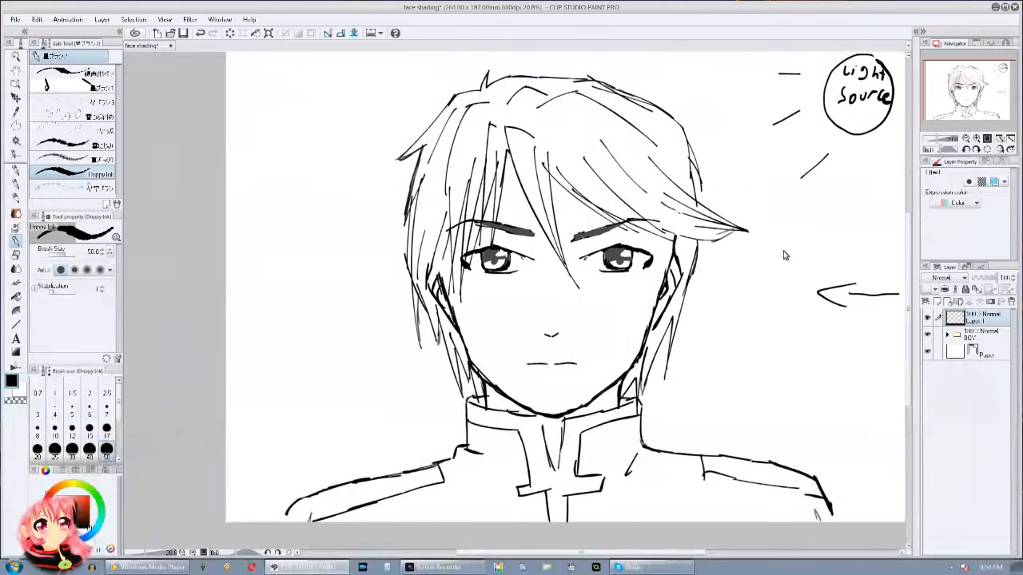
Step: Add another layer, lower its opacity to about 49%, and choose light blue as the brush colour
click(937, 302)
drag(802, 296, 739, 313)
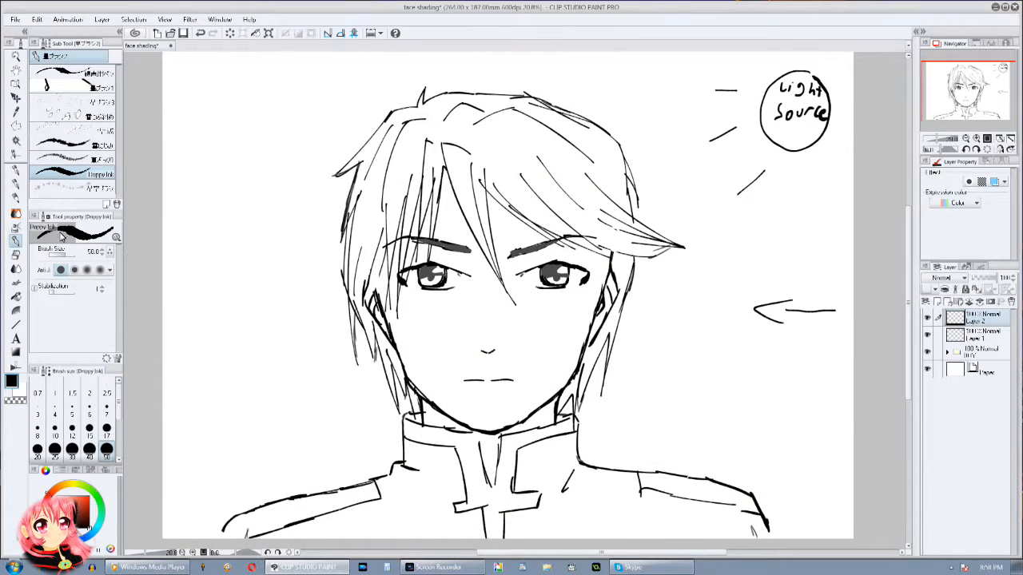
drag(489, 295, 485, 277)
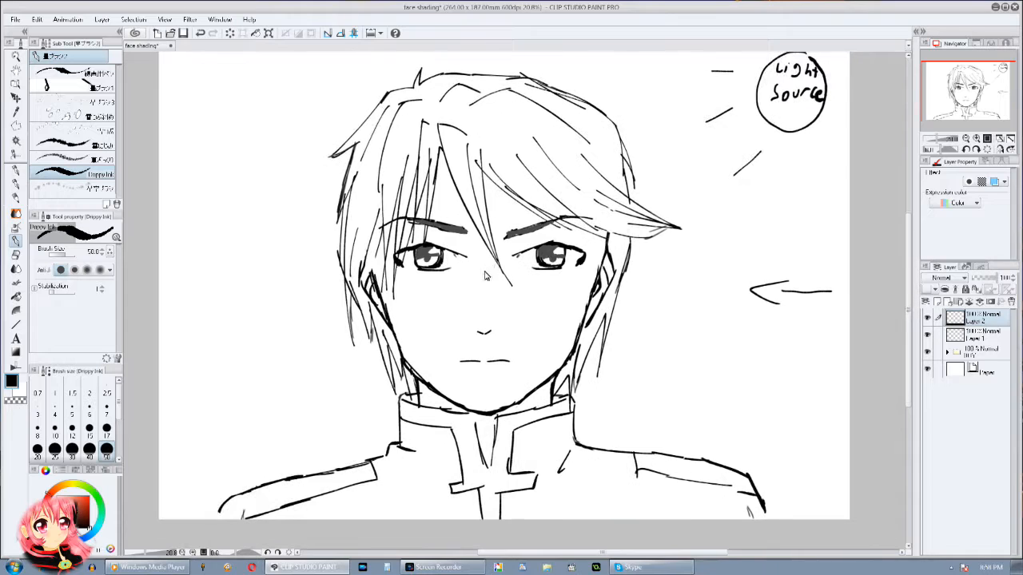
drag(431, 298, 427, 307)
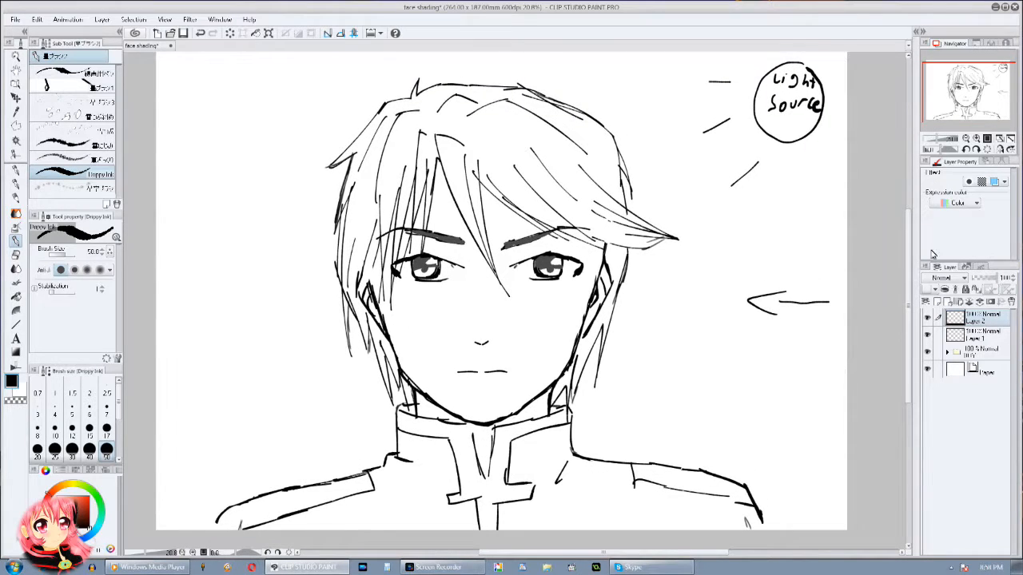
click(976, 139)
drag(682, 288, 693, 234)
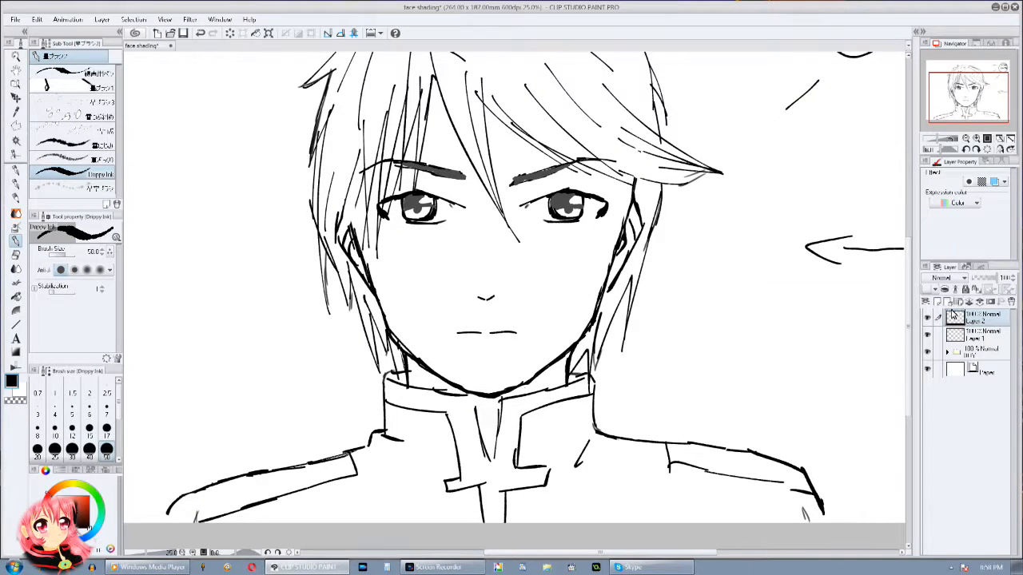
click(984, 280)
drag(434, 200, 365, 209)
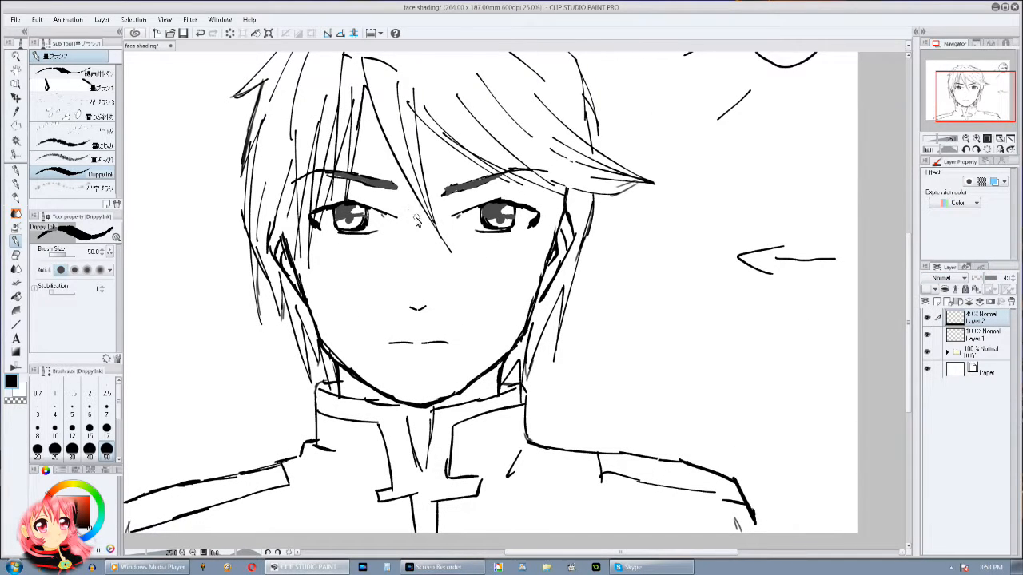
click(95, 532)
click(90, 495)
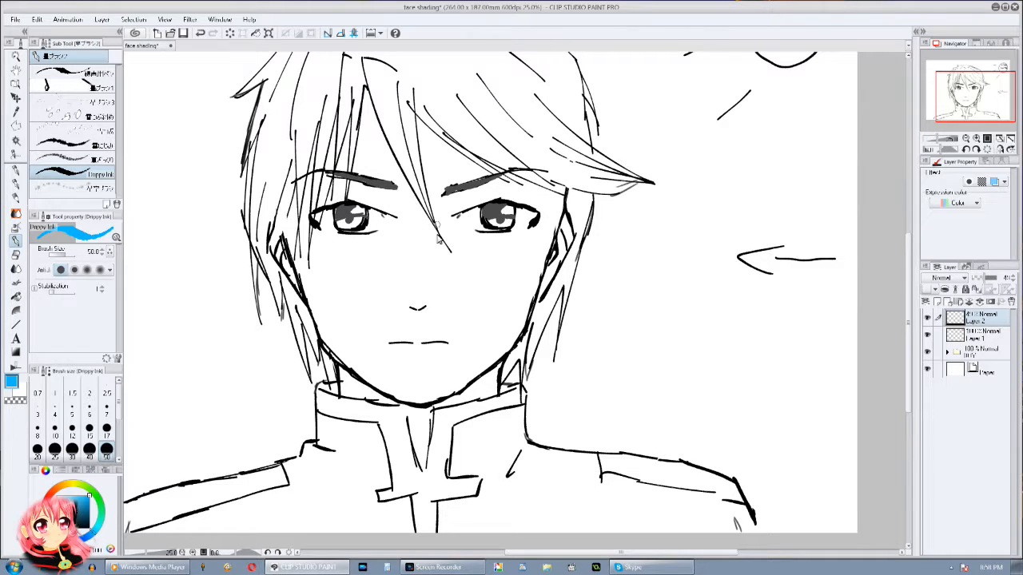
Step: Sketch blue construction lines marking the planes of the nose, both cheeks, the jaw and the chin
drag(404, 185, 411, 271)
mouse_move(417, 191)
mouse_down()
mouse_move(433, 302)
mouse_move(409, 302)
mouse_move(413, 311)
mouse_move(422, 303)
mouse_up()
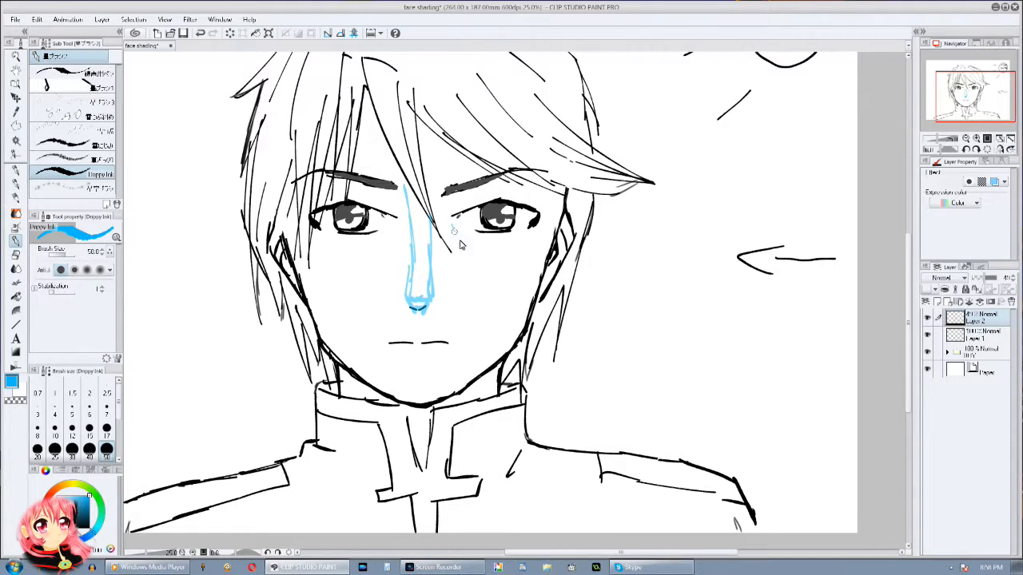
drag(465, 266, 548, 267)
mouse_move(452, 227)
mouse_down()
mouse_move(473, 264)
mouse_move(480, 326)
mouse_move(517, 345)
mouse_move(440, 390)
mouse_move(416, 360)
mouse_move(394, 392)
mouse_up()
mouse_move(358, 247)
mouse_down()
mouse_move(338, 279)
mouse_move(305, 279)
mouse_move(358, 326)
mouse_move(398, 383)
mouse_up()
drag(372, 352, 344, 350)
mouse_move(401, 279)
mouse_down()
mouse_move(394, 305)
mouse_move(367, 267)
mouse_move(355, 283)
mouse_move(368, 258)
mouse_up()
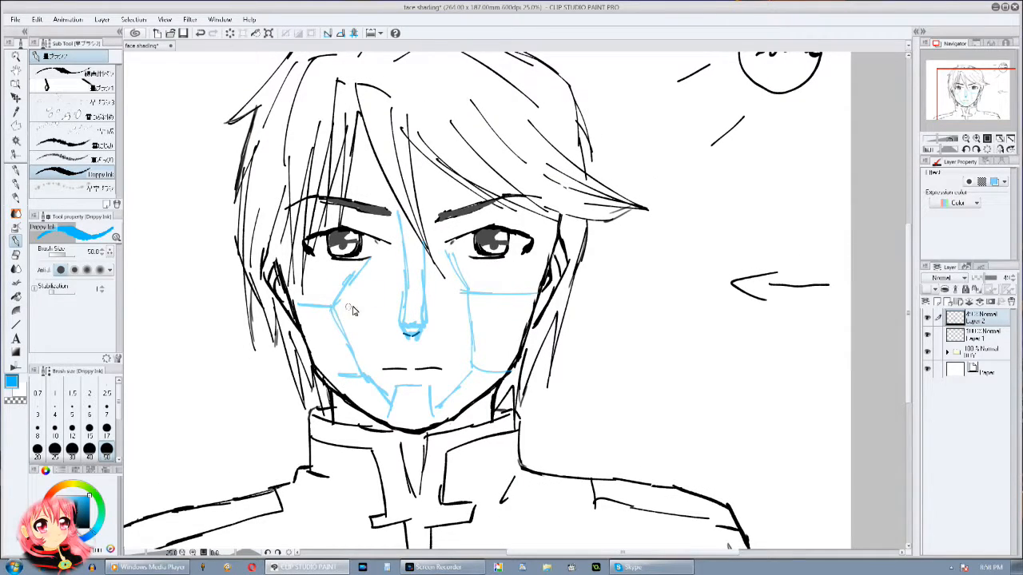
mouse_move(342, 306)
mouse_down()
mouse_move(389, 292)
mouse_move(448, 299)
mouse_move(473, 325)
mouse_up()
mouse_move(401, 317)
mouse_down()
mouse_move(410, 247)
mouse_move(489, 279)
mouse_up()
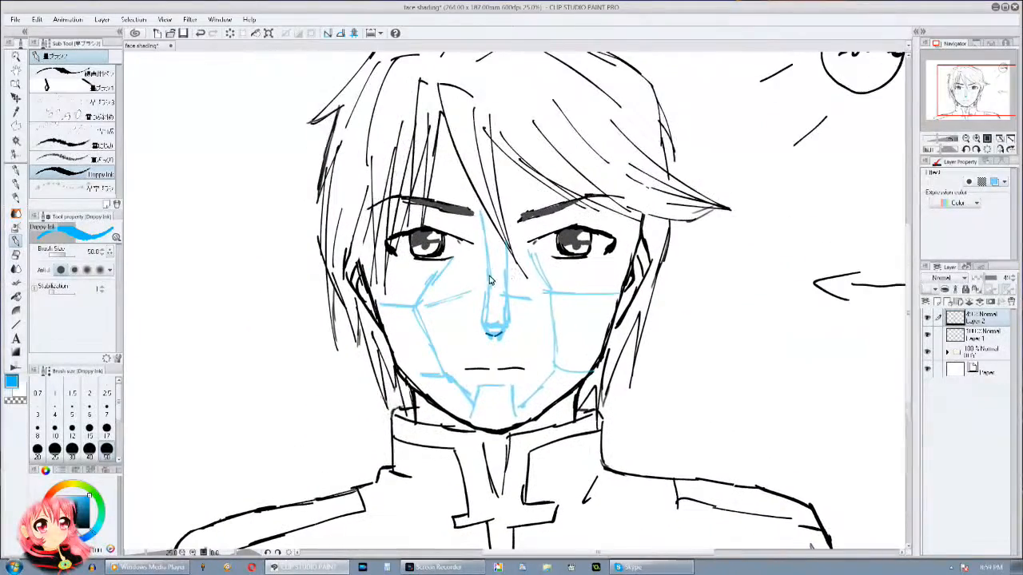
Step: On a new layer at about 47% opacity, hatch dark shadows over the forehead, nose side, cheek and chin away from the light
click(937, 302)
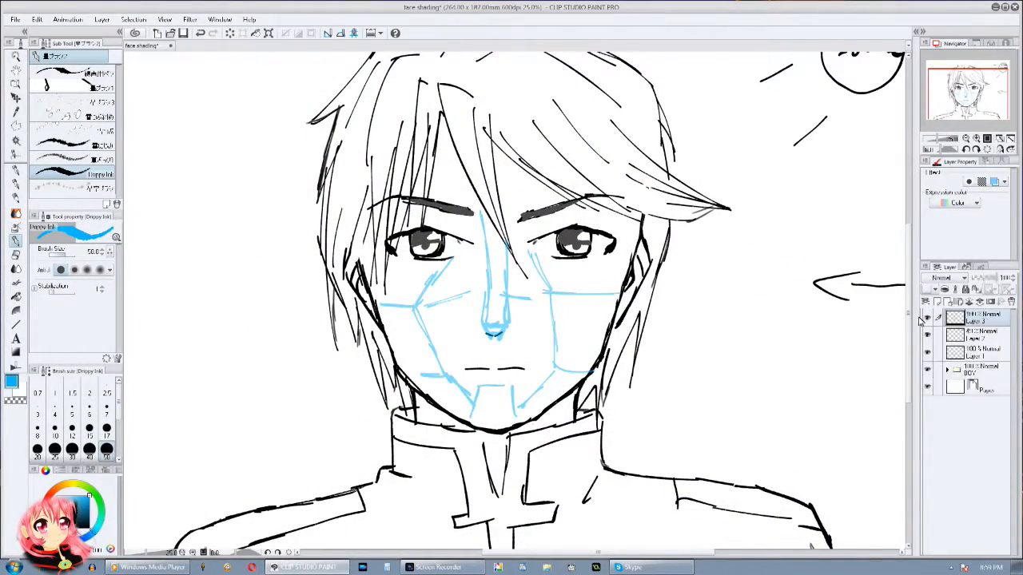
click(88, 507)
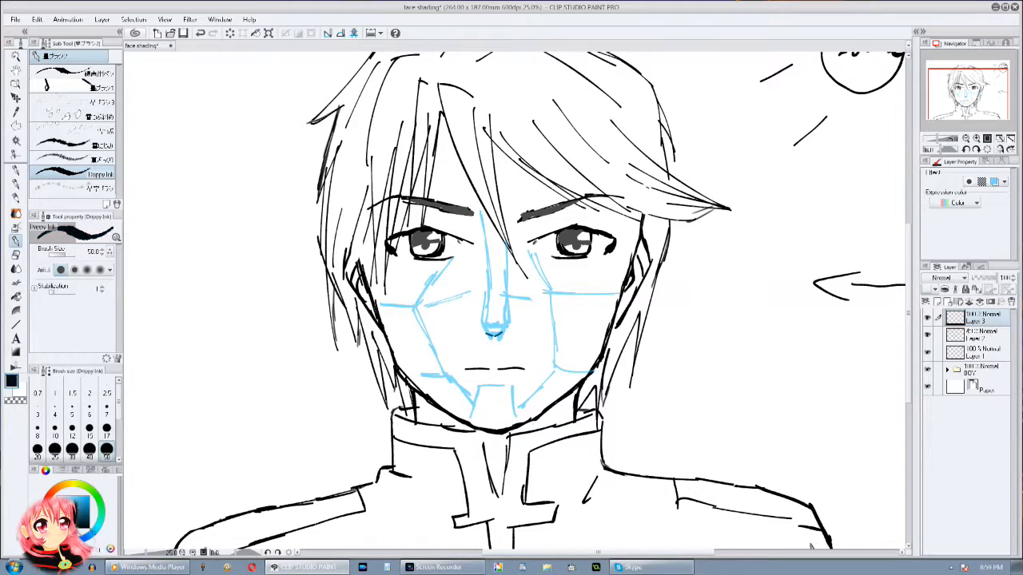
click(985, 280)
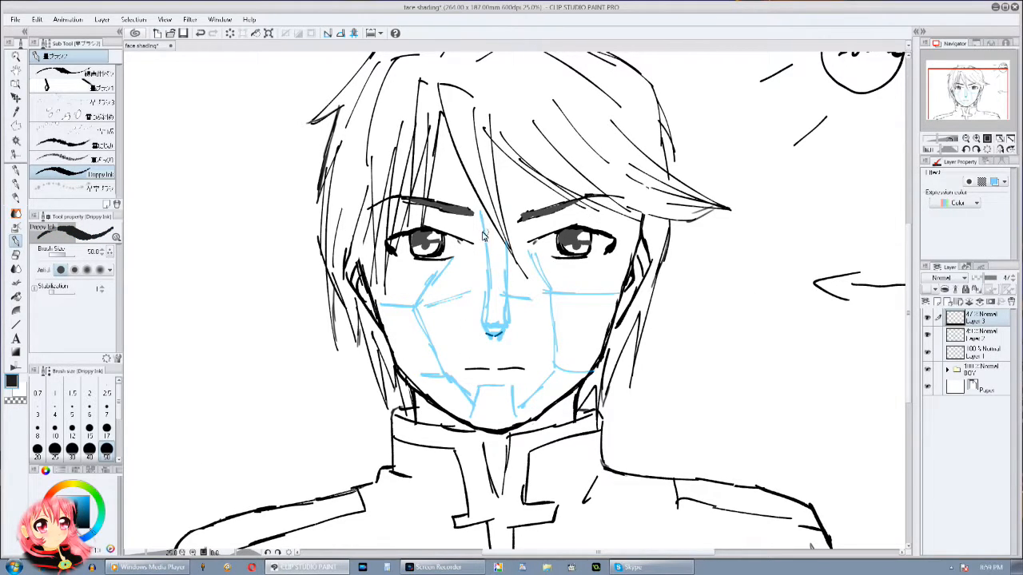
drag(477, 214, 485, 299)
drag(482, 254, 486, 308)
mouse_move(453, 173)
mouse_down()
mouse_move(418, 200)
mouse_move(457, 151)
mouse_move(439, 204)
mouse_move(482, 198)
mouse_up()
drag(529, 159, 512, 202)
mouse_move(425, 266)
mouse_down()
mouse_move(406, 288)
mouse_move(426, 275)
mouse_move(422, 288)
mouse_move(385, 311)
mouse_move(402, 271)
mouse_move(387, 307)
mouse_move(415, 312)
mouse_move(402, 352)
mouse_move(425, 365)
mouse_move(434, 280)
mouse_move(420, 326)
mouse_move(479, 268)
mouse_move(418, 336)
mouse_move(428, 379)
mouse_move(409, 334)
mouse_move(395, 347)
mouse_move(428, 350)
mouse_move(442, 389)
mouse_move(470, 420)
mouse_move(481, 395)
mouse_move(468, 403)
mouse_move(473, 420)
mouse_move(504, 399)
mouse_up()
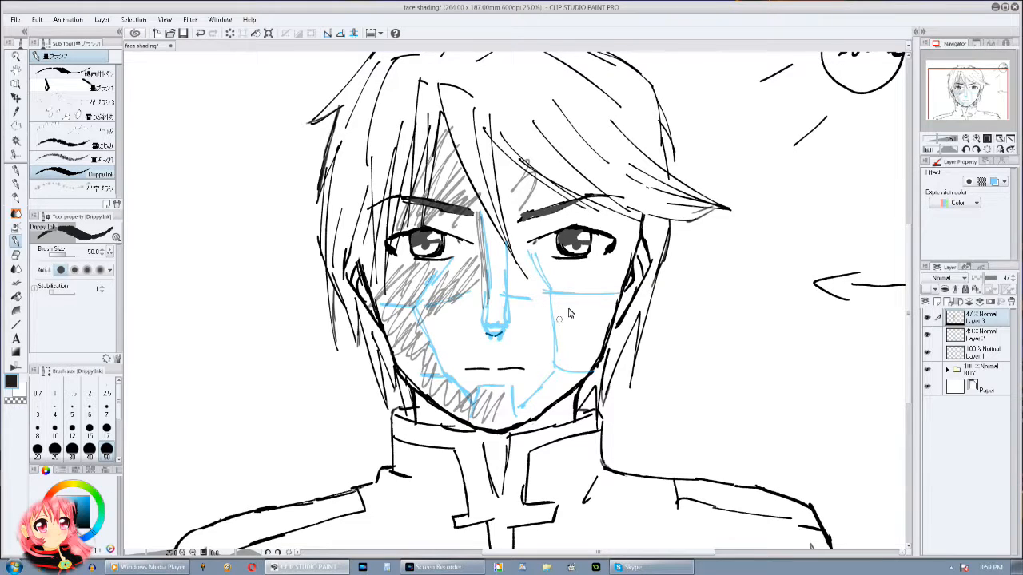
Step: Hatch lighter shadow areas on the light-facing side: along the jaw, around the brow, under the fringe and at the neck
drag(623, 302, 531, 420)
mouse_move(537, 254)
mouse_down()
mouse_move(554, 225)
mouse_move(539, 250)
mouse_move(627, 211)
mouse_up()
drag(537, 181, 517, 177)
drag(577, 382, 612, 348)
mouse_move(541, 410)
mouse_down()
mouse_move(534, 428)
mouse_move(524, 408)
mouse_up()
drag(488, 388, 478, 392)
drag(669, 274, 631, 321)
mouse_move(776, 210)
mouse_down()
mouse_move(746, 233)
mouse_move(777, 211)
mouse_up()
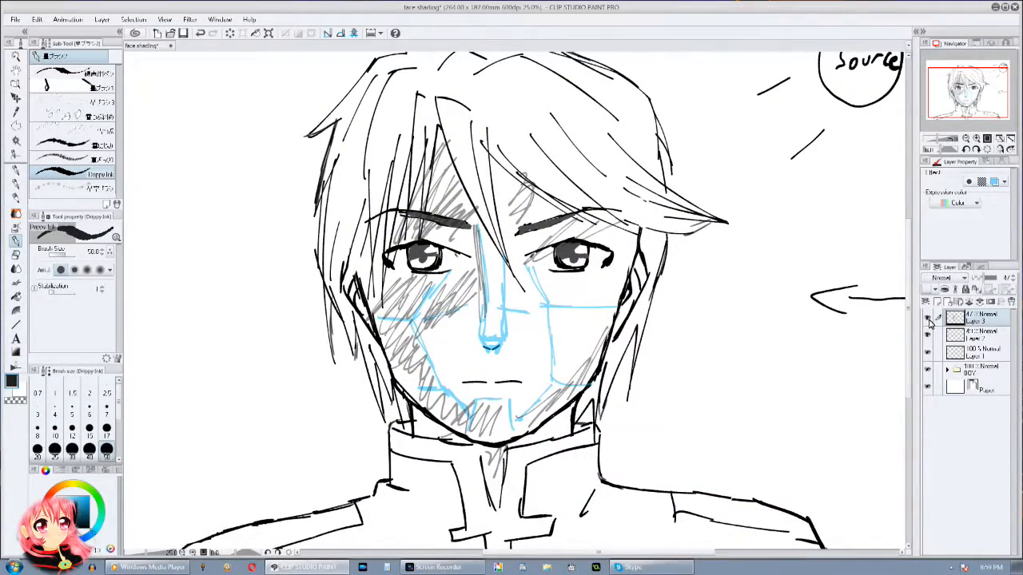
Step: Delete the blue guide layer and the hatching layer, keeping the light source layer
click(1011, 301)
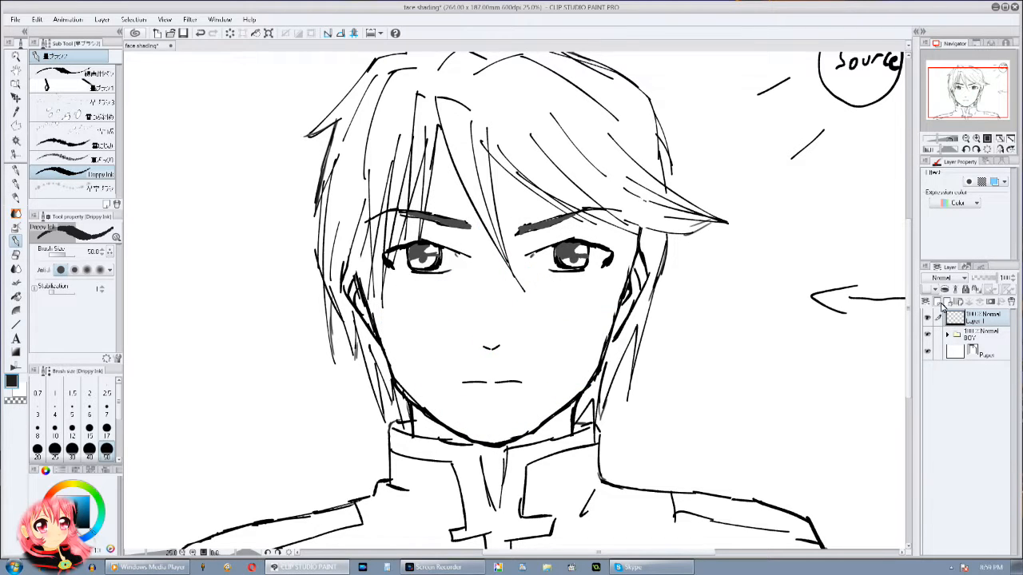
drag(317, 301, 326, 292)
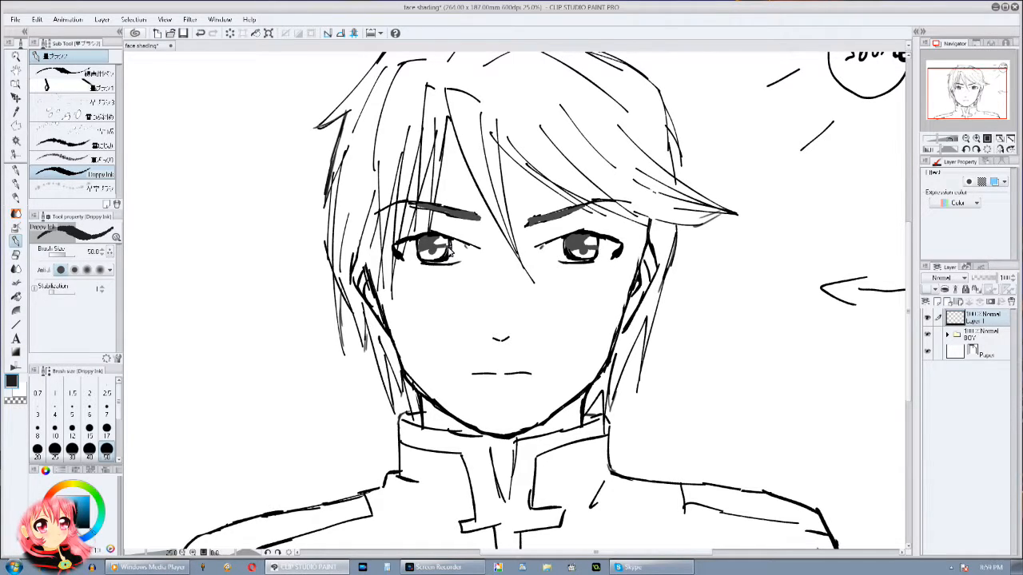
drag(273, 286, 269, 290)
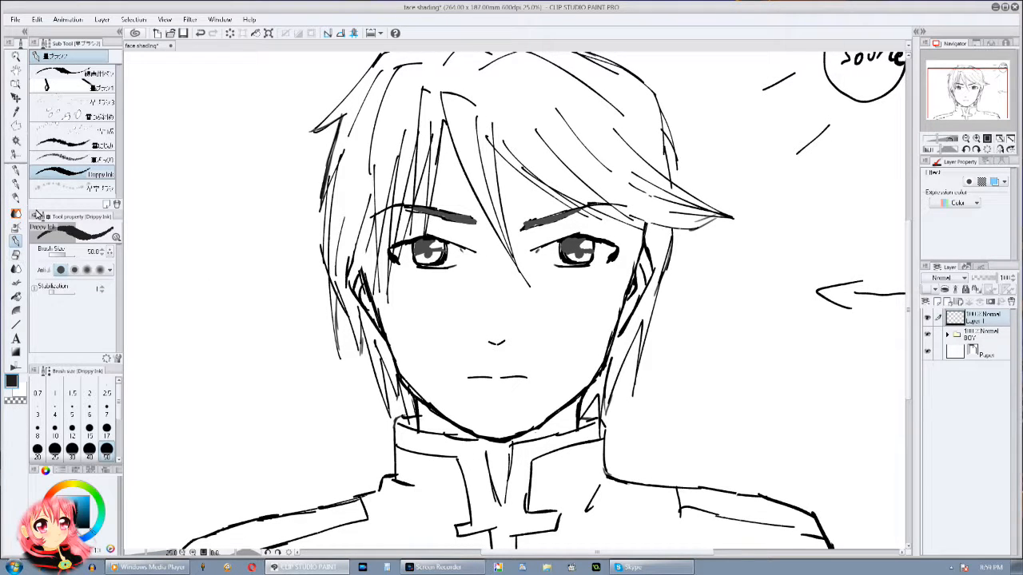
Step: Switch to the Turnip pen and make light grey the drawing colour
click(16, 175)
click(87, 94)
drag(439, 202, 420, 204)
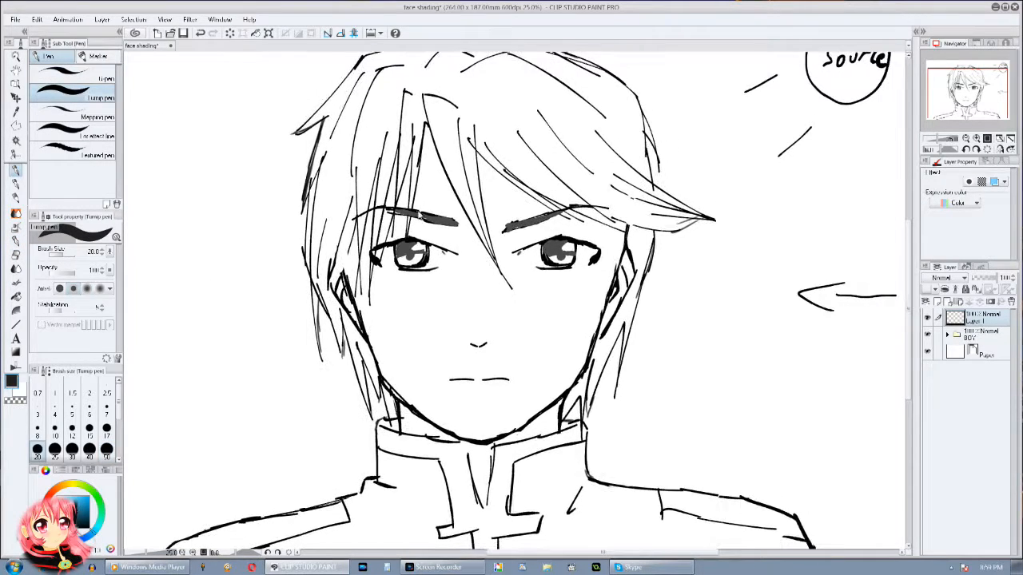
key(x)
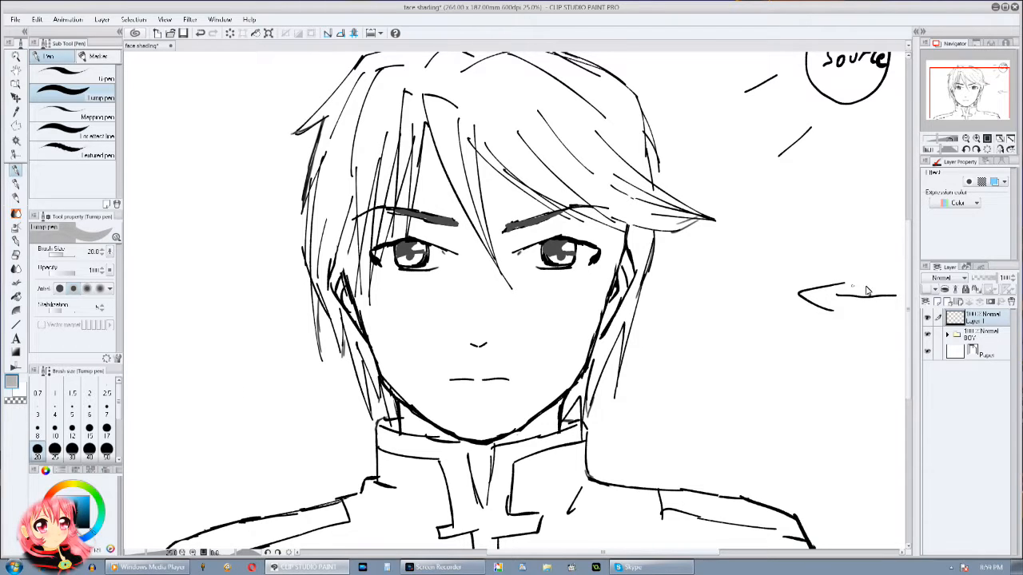
Step: Move Layer 1 beneath the BOY folder and set its opacity to 74%
drag(995, 278, 984, 278)
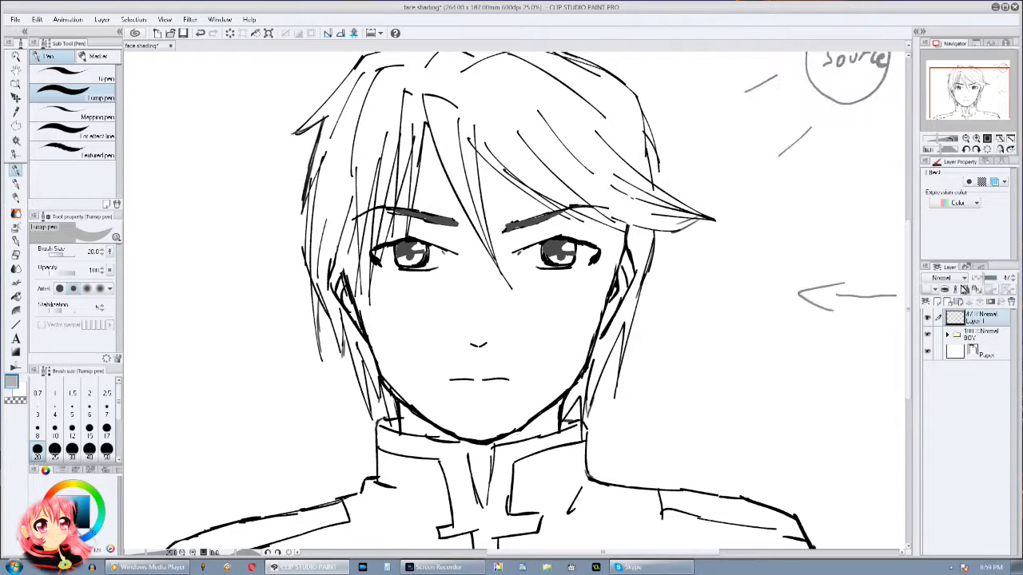
drag(908, 300, 909, 298)
drag(973, 314, 980, 337)
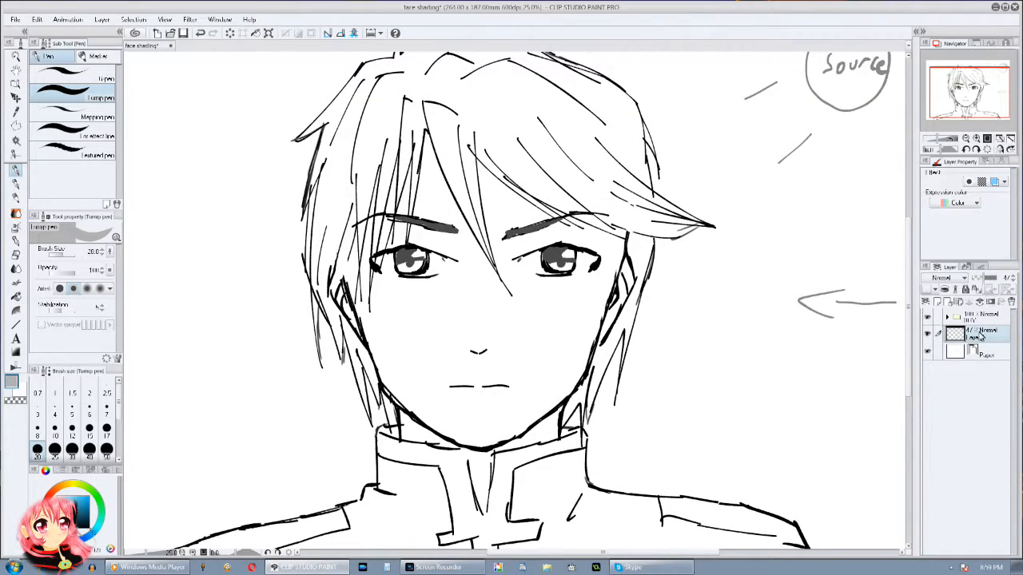
click(991, 278)
Step: Draw a grey shadow boundary from the chin and mouth along the cheek away from the light, up past the eye to the brow
drag(781, 319, 704, 317)
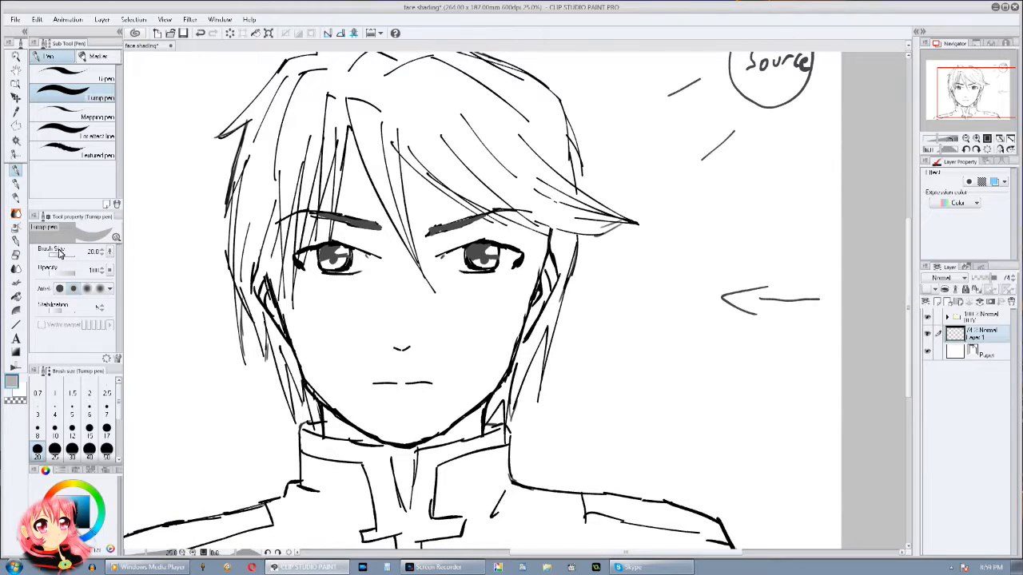
drag(389, 221, 382, 183)
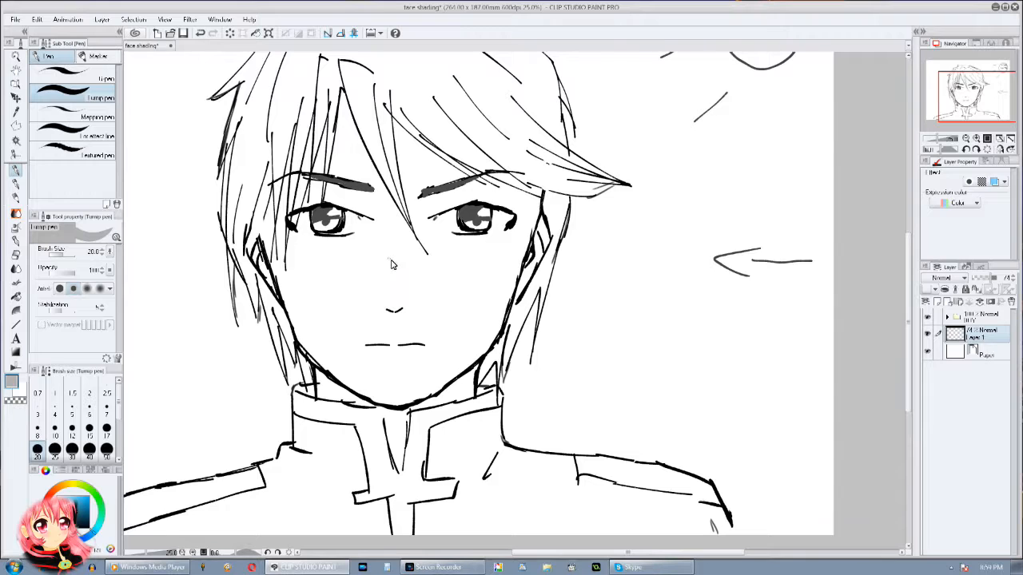
mouse_move(410, 318)
mouse_down()
mouse_move(415, 308)
mouse_move(392, 329)
mouse_up()
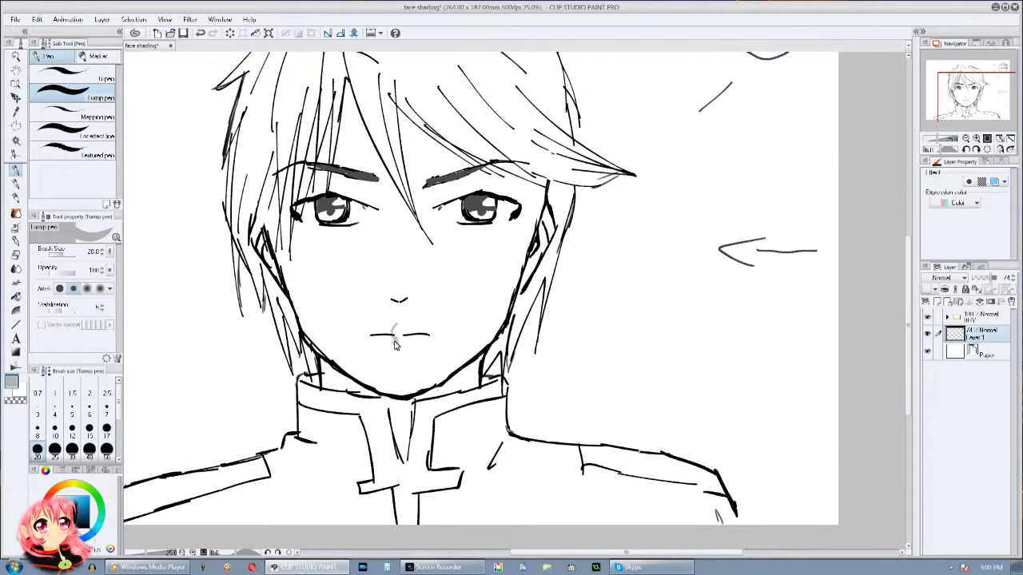
drag(397, 367, 396, 388)
mouse_move(400, 351)
mouse_down()
mouse_move(410, 299)
mouse_move(407, 342)
mouse_up()
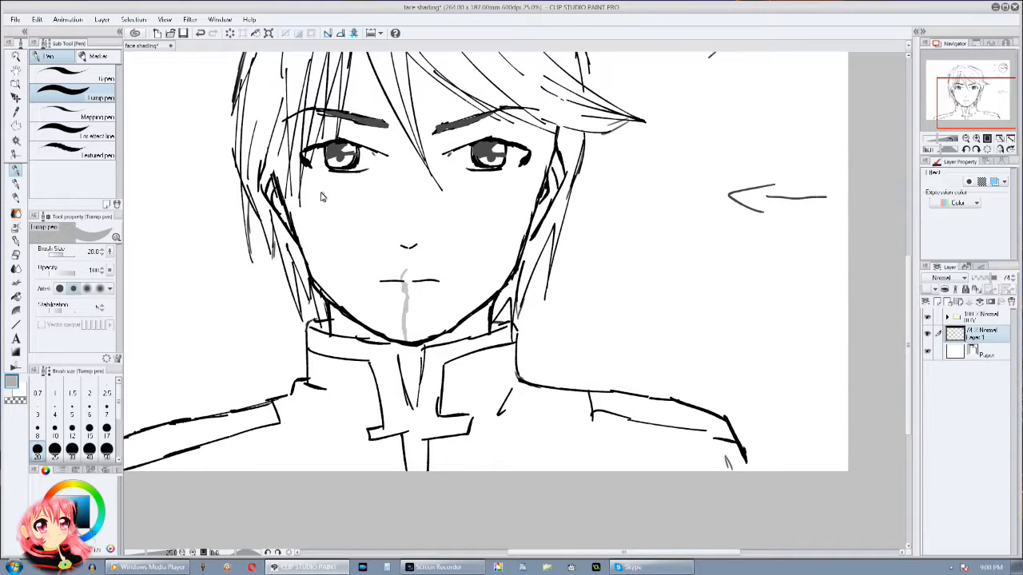
mouse_move(372, 177)
mouse_down()
mouse_move(334, 201)
mouse_move(324, 239)
mouse_move(387, 307)
mouse_up()
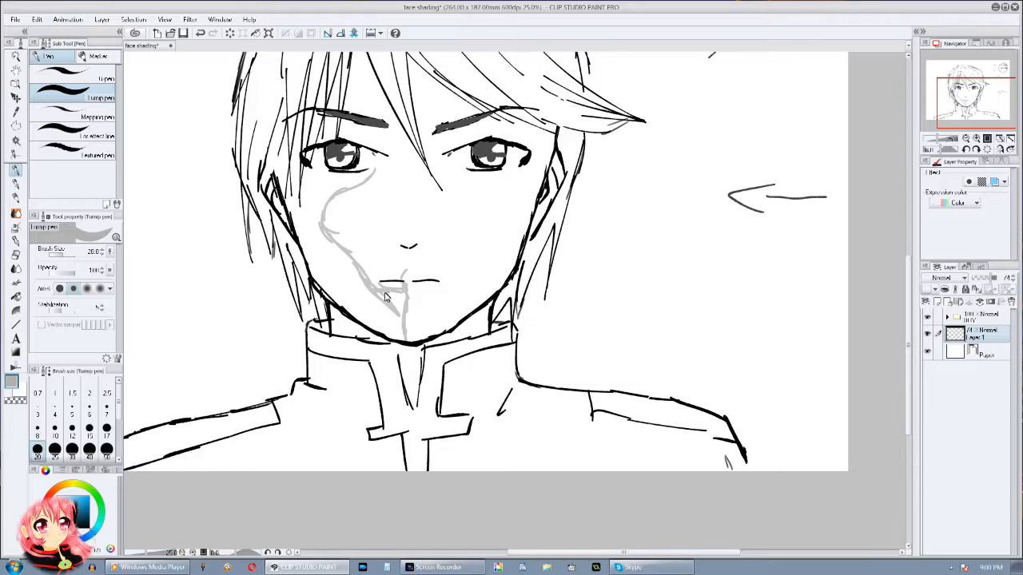
scroll(386, 292, up, 2)
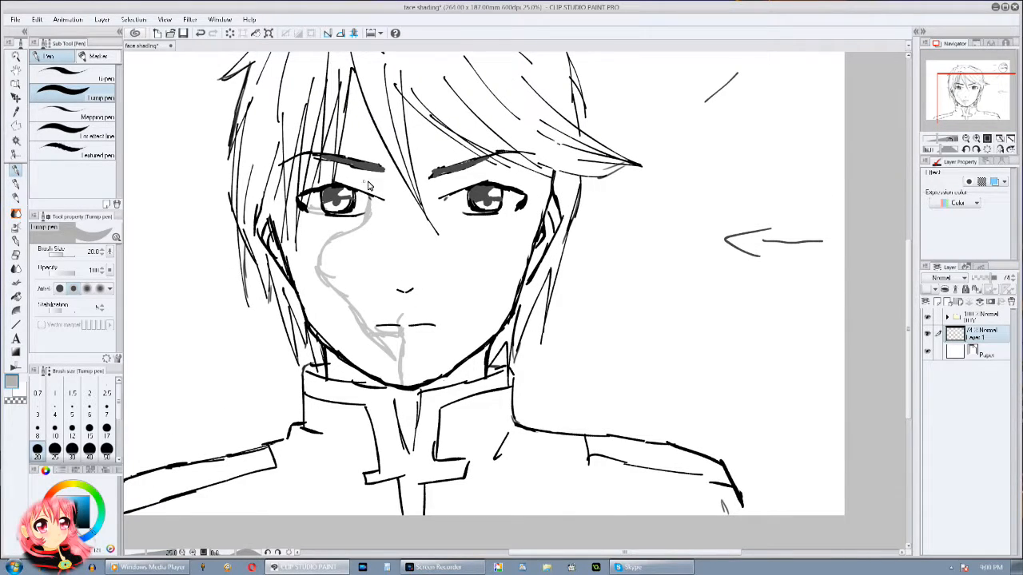
Step: Try to fill the outlined shadow area on the cheek with grey, referring to other layers, and undo the fill
click(16, 296)
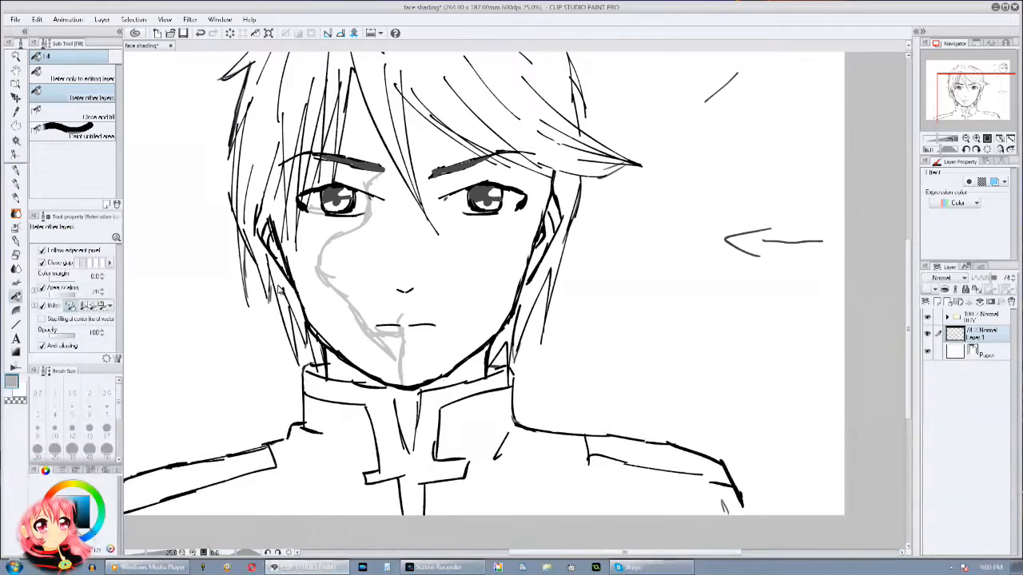
click(306, 249)
key(ctrl+z)
Step: Close the temple gap with Droppy Ink and fill the cheek and eye-socket shadow away from the light with grey
click(15, 239)
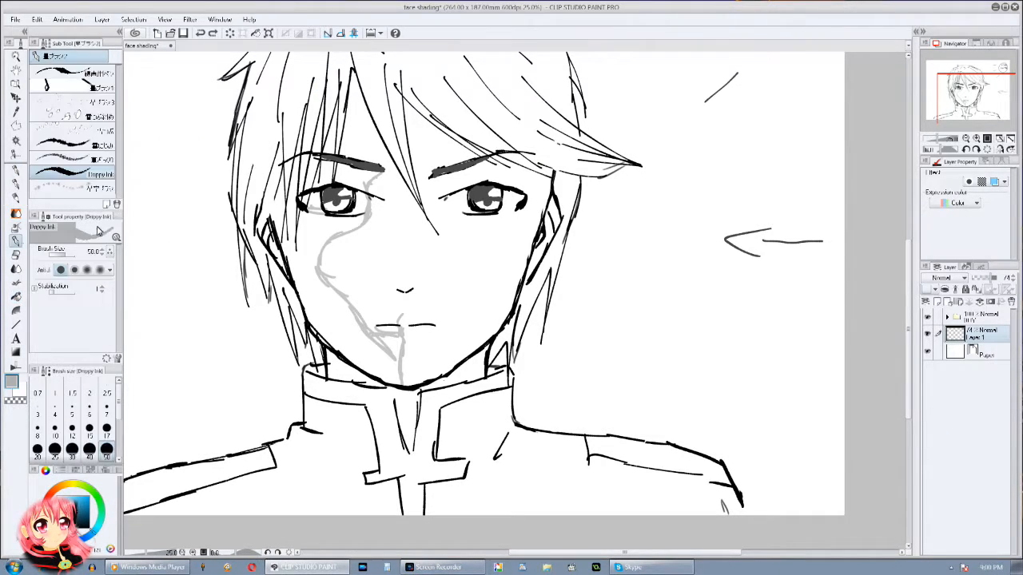
mouse_move(288, 223)
mouse_down()
mouse_move(294, 234)
mouse_move(290, 209)
mouse_move(279, 253)
mouse_up()
click(15, 296)
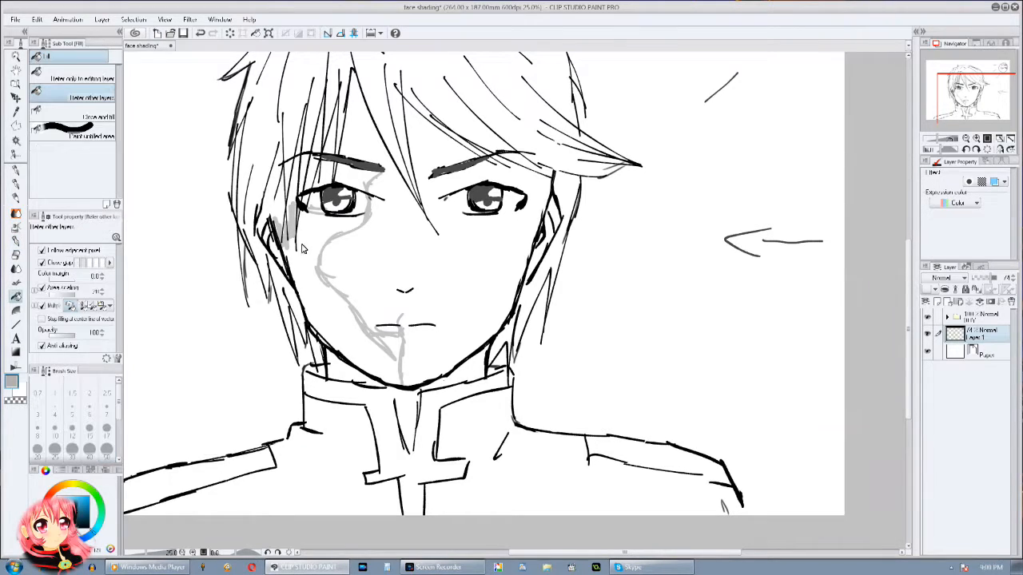
click(328, 231)
click(352, 185)
click(323, 177)
drag(428, 172, 376, 209)
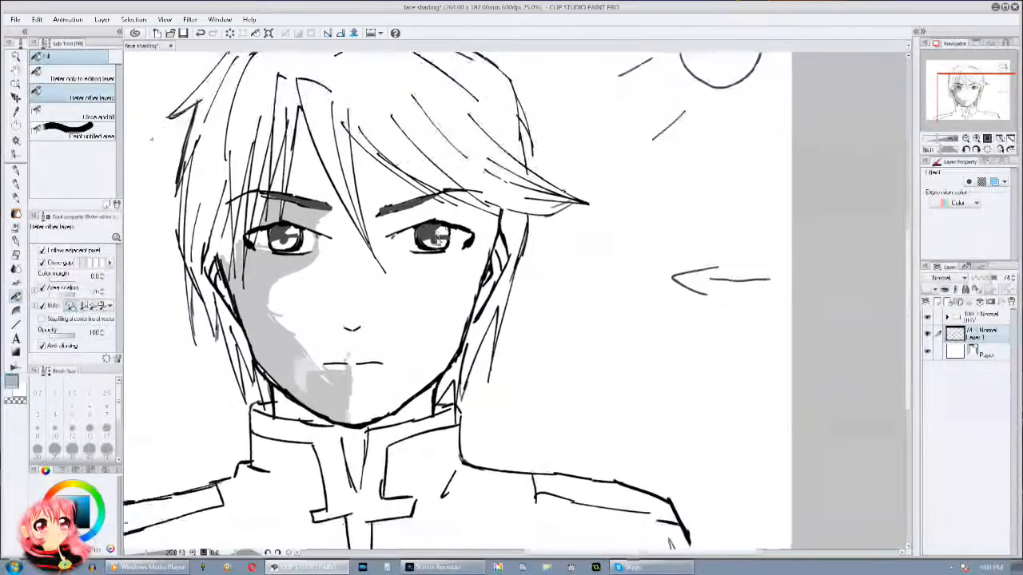
Step: Fill the gaps between the hair strands above the shaded brow with grey and undo the extra fill on the forehead
click(16, 240)
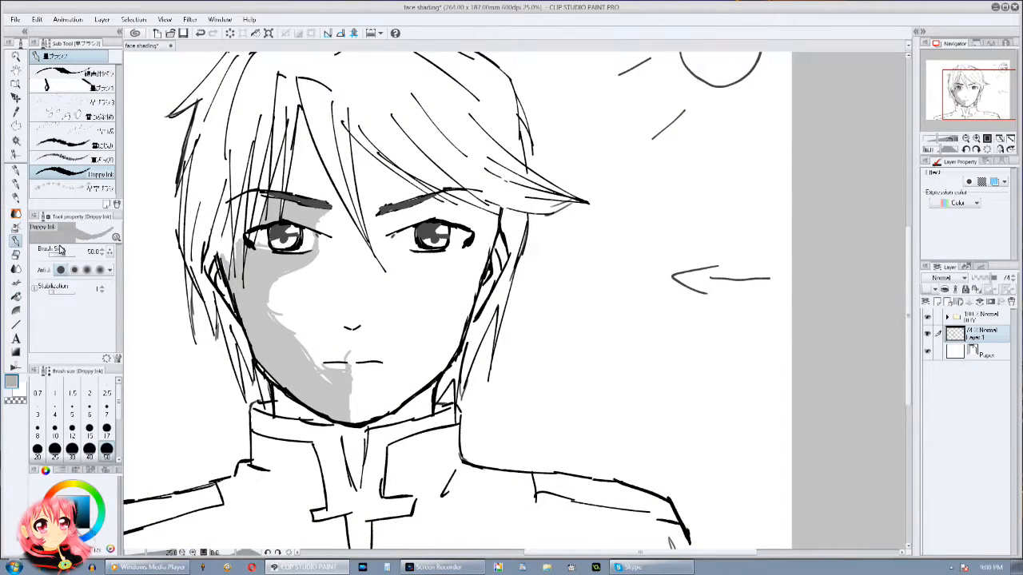
click(17, 294)
click(279, 185)
click(265, 188)
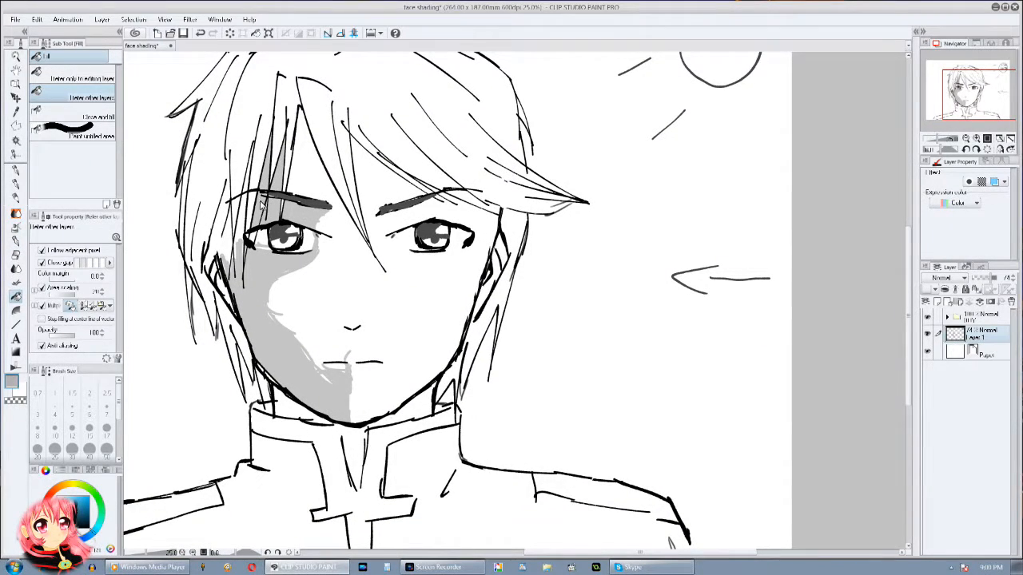
click(315, 185)
key(ctrl+z)
Step: Outline grey shadow shapes with Droppy Ink on the forehead beneath the fringe and around the eye nearer the light
click(16, 241)
mouse_move(303, 195)
mouse_down()
mouse_move(322, 167)
mouse_move(351, 242)
mouse_up()
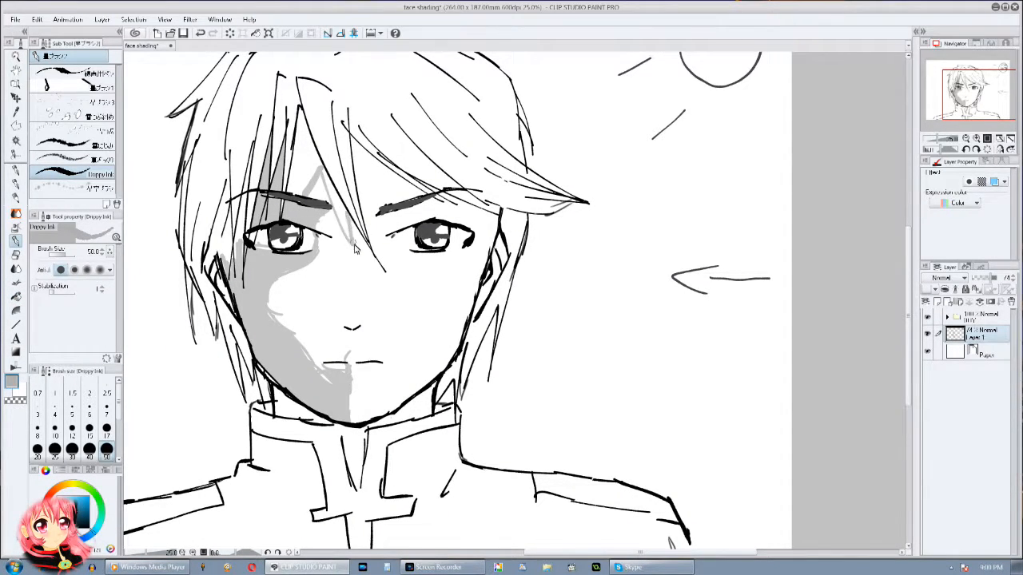
drag(366, 196, 367, 165)
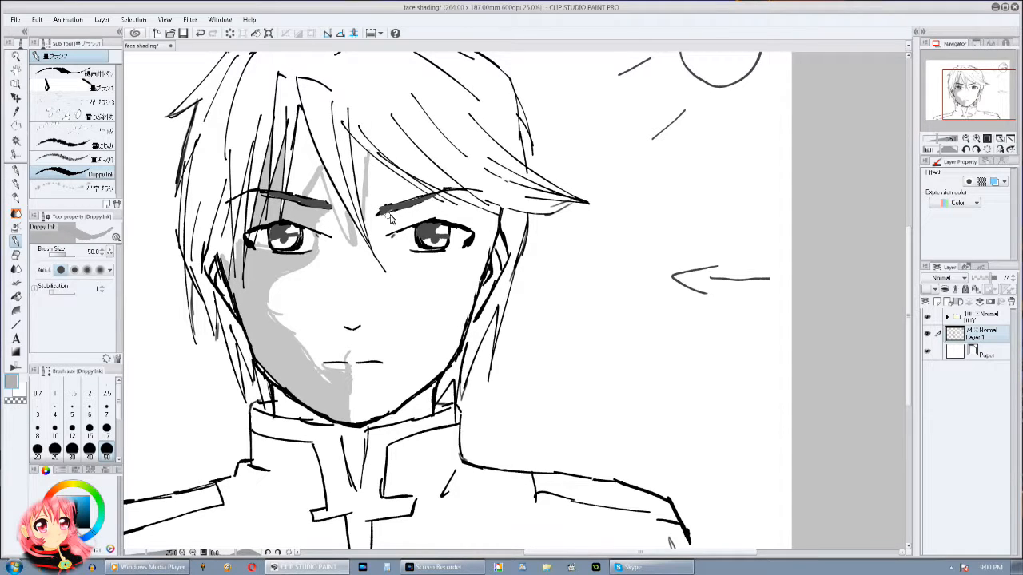
mouse_move(411, 261)
mouse_down()
mouse_move(470, 254)
mouse_move(496, 232)
mouse_up()
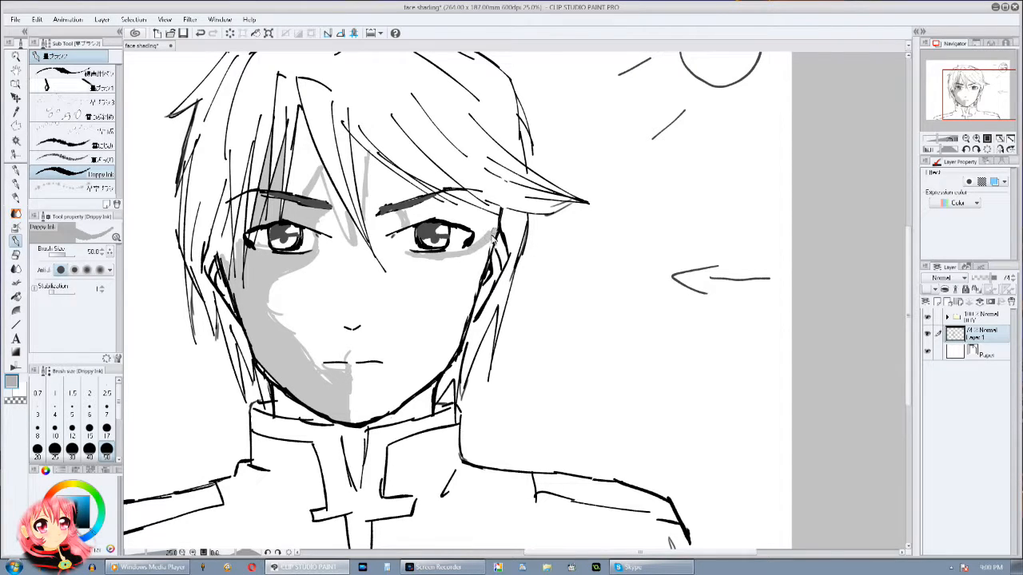
mouse_move(447, 207)
mouse_down()
mouse_move(483, 209)
mouse_move(471, 203)
mouse_move(495, 230)
mouse_up()
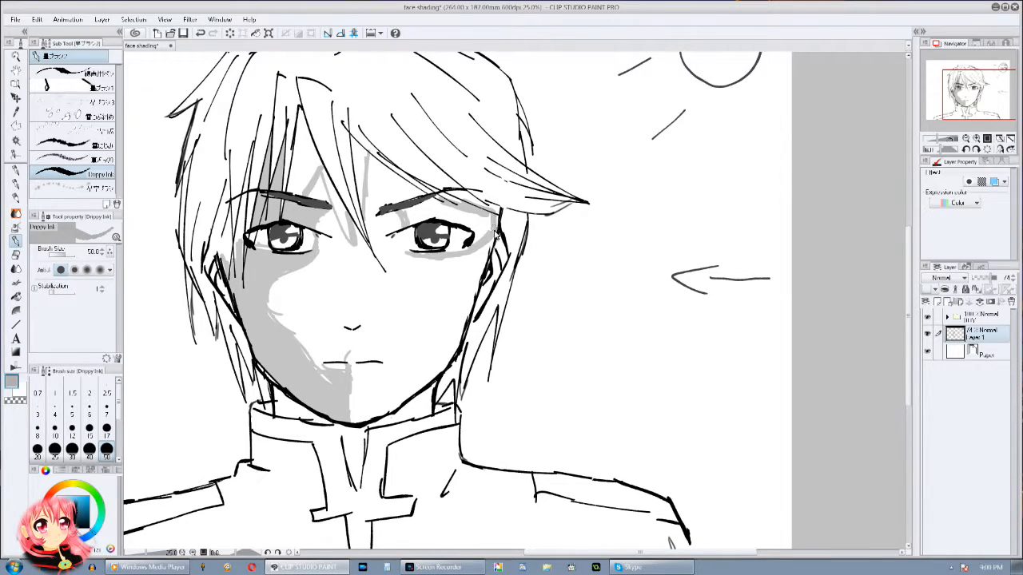
Step: Fill the shadows beside the central fringe strand and around the eye nearer the light, and paint grey along the fringe's underside
click(16, 295)
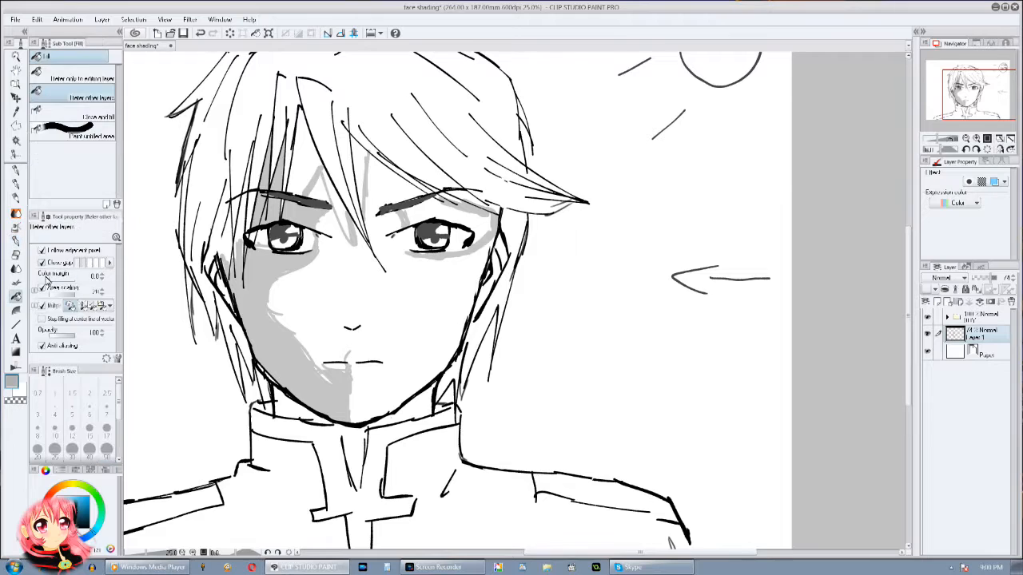
click(365, 160)
click(419, 207)
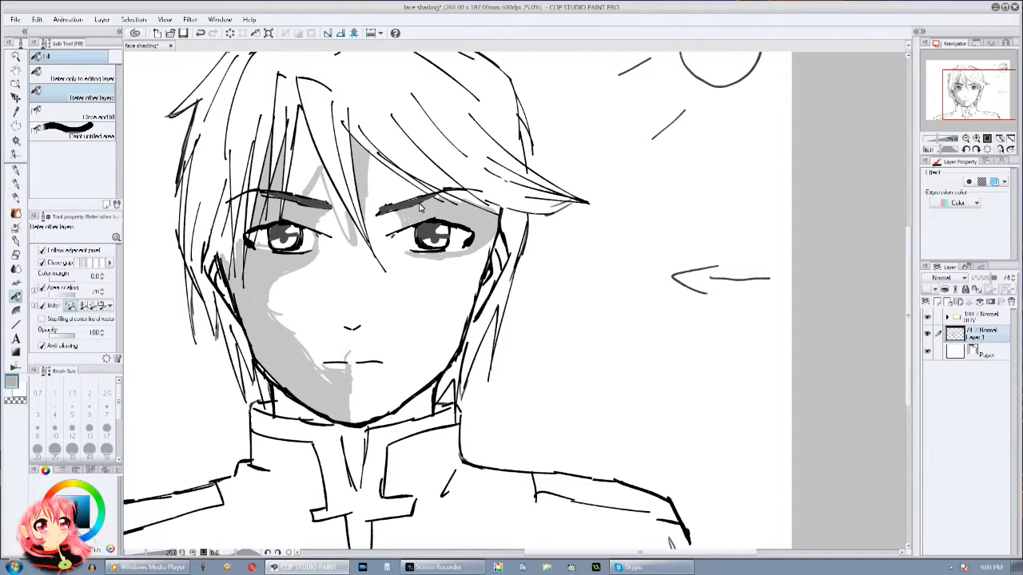
click(17, 241)
mouse_move(366, 165)
mouse_down()
mouse_move(428, 199)
mouse_move(411, 183)
mouse_move(415, 138)
mouse_up()
mouse_move(477, 211)
mouse_down()
mouse_move(486, 232)
mouse_move(497, 198)
mouse_up()
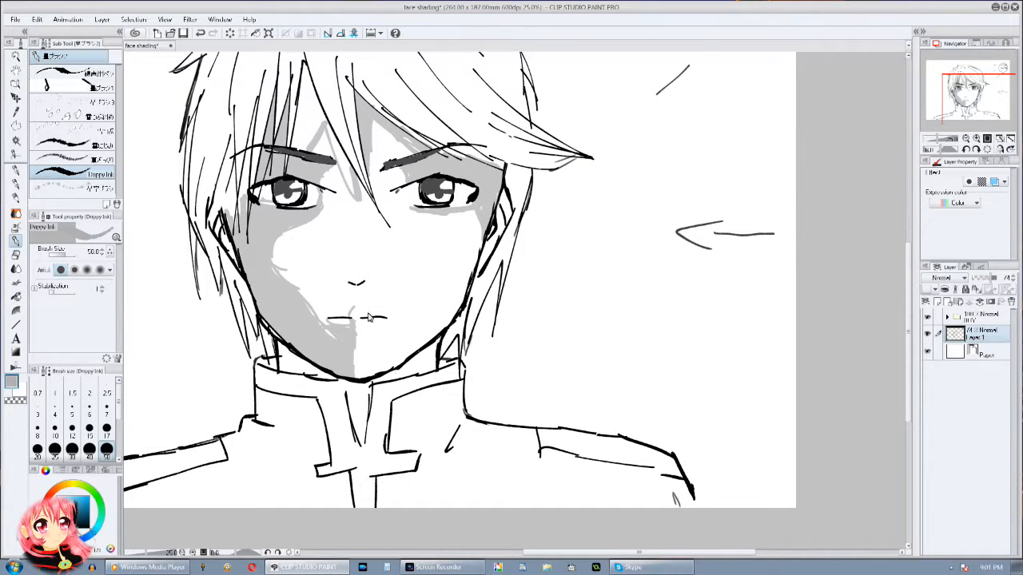
Step: Draw a thin grey shadow down the side of the nose and around its tip with Droppy Ink
drag(370, 317, 358, 292)
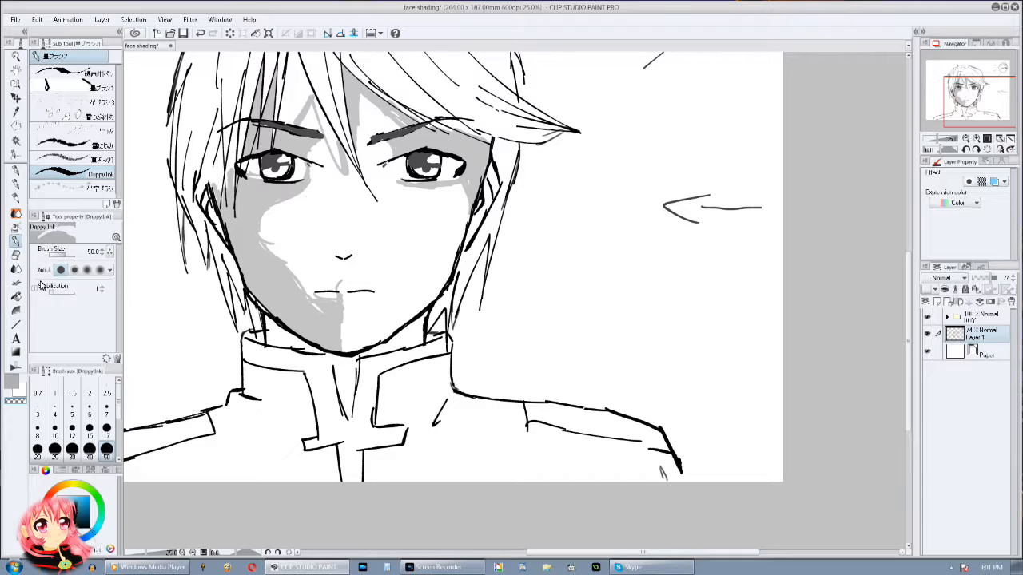
click(15, 365)
click(15, 240)
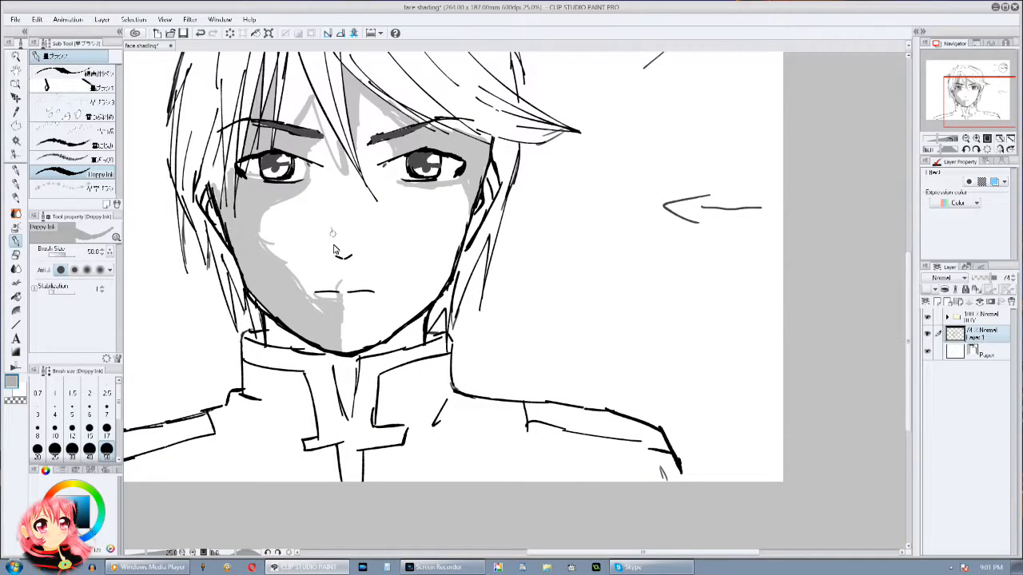
drag(336, 253, 345, 264)
Step: Smooth the inner edge of the cheek and chin shadow using the transparent colour and a brush size of 324.4
click(13, 398)
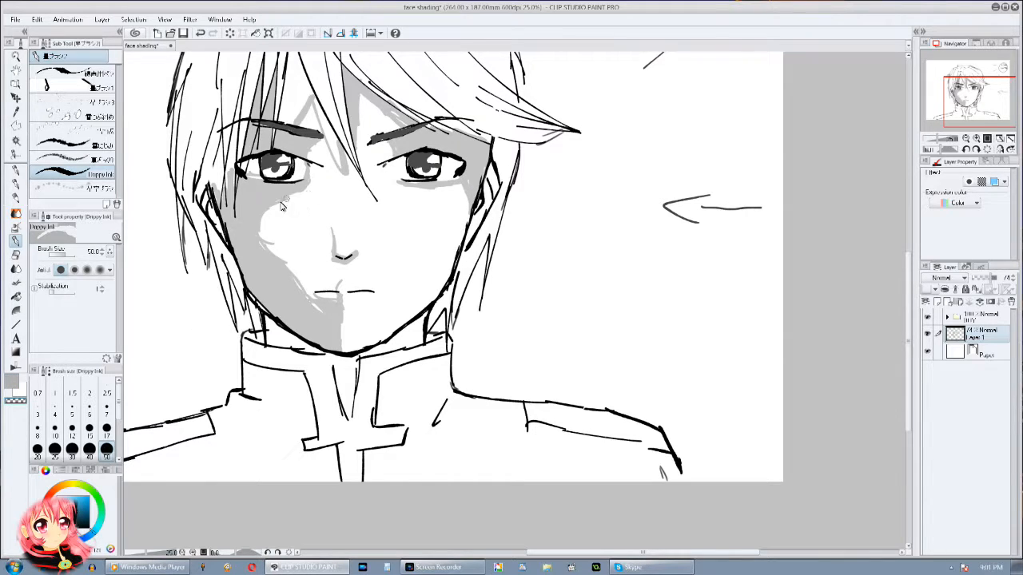
click(73, 255)
mouse_move(305, 202)
mouse_down()
mouse_move(277, 213)
mouse_move(289, 265)
mouse_move(280, 262)
mouse_move(318, 295)
mouse_up()
mouse_move(362, 322)
mouse_down()
mouse_move(351, 342)
mouse_move(352, 325)
mouse_up()
drag(410, 292, 405, 349)
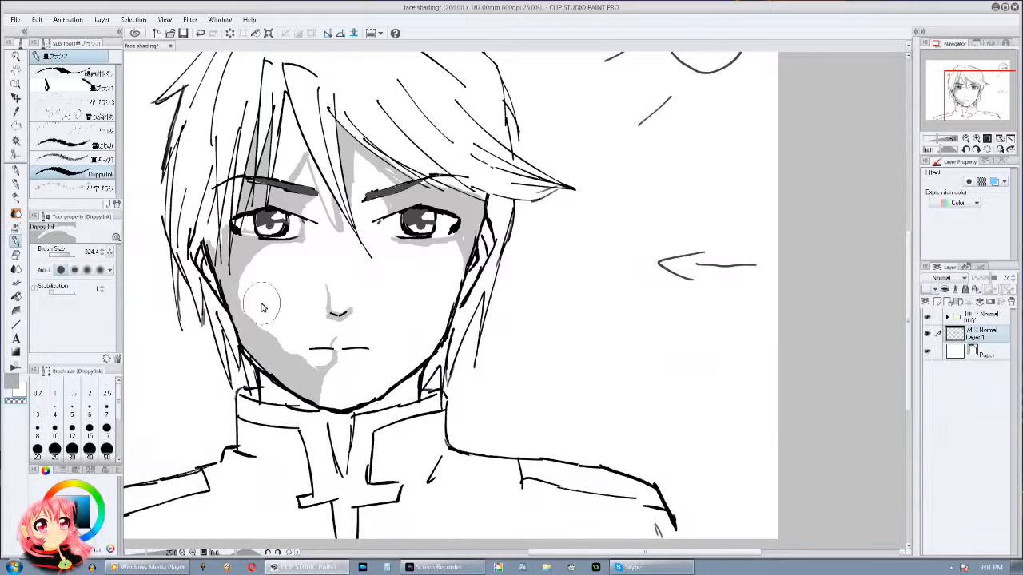
Step: Try a broad grey stroke along the shaded jaw, and set the brush size to 50
key(c)
mouse_move(228, 310)
mouse_down()
mouse_move(269, 344)
mouse_move(270, 385)
mouse_up()
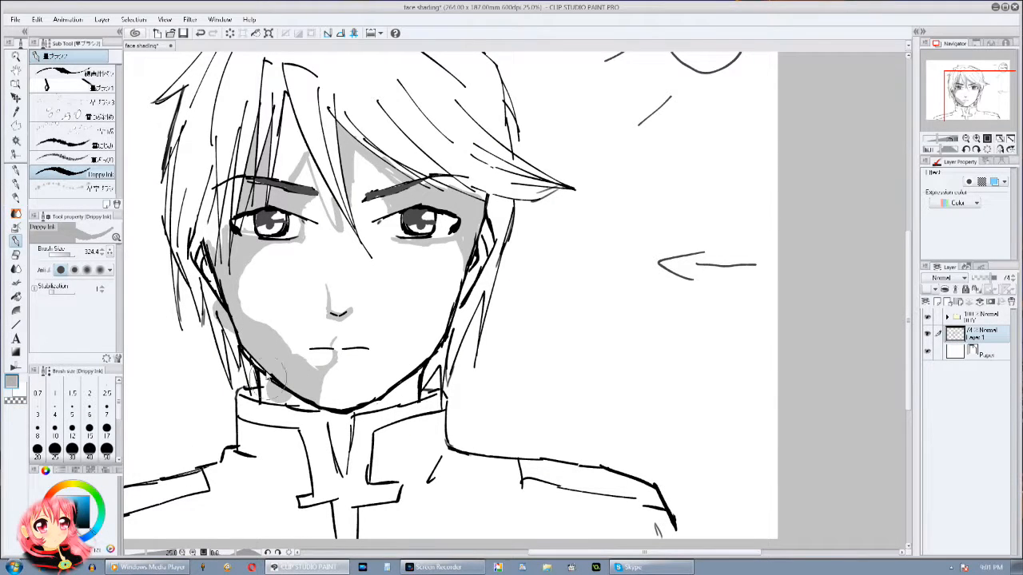
click(106, 449)
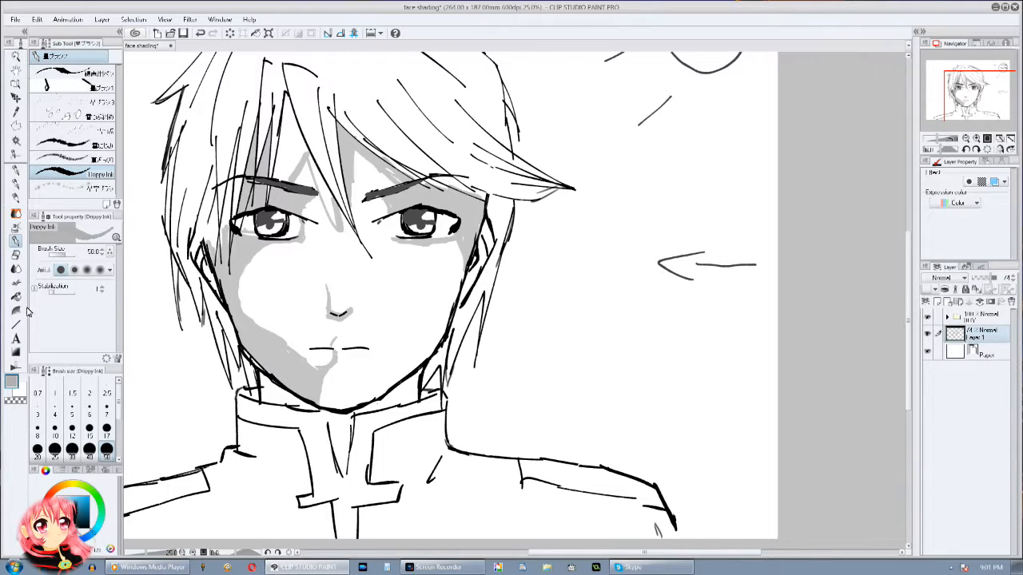
Step: Try to blend the shadow edge around the chin and mouth, and undo the blending
click(16, 271)
mouse_move(321, 372)
mouse_down()
mouse_move(323, 398)
mouse_move(316, 374)
mouse_up()
click(16, 255)
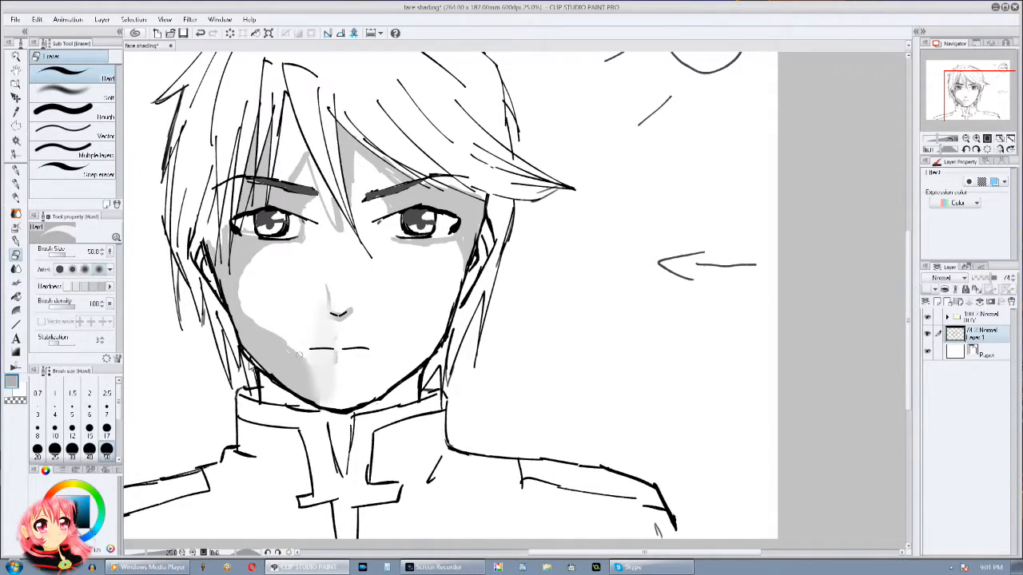
key(ctrl+z)
Step: Erase the mouth and chin shadow with an enlarged hard eraser and trim the cheek shadow to a narrow strip along the jaw
click(73, 254)
drag(326, 329, 327, 363)
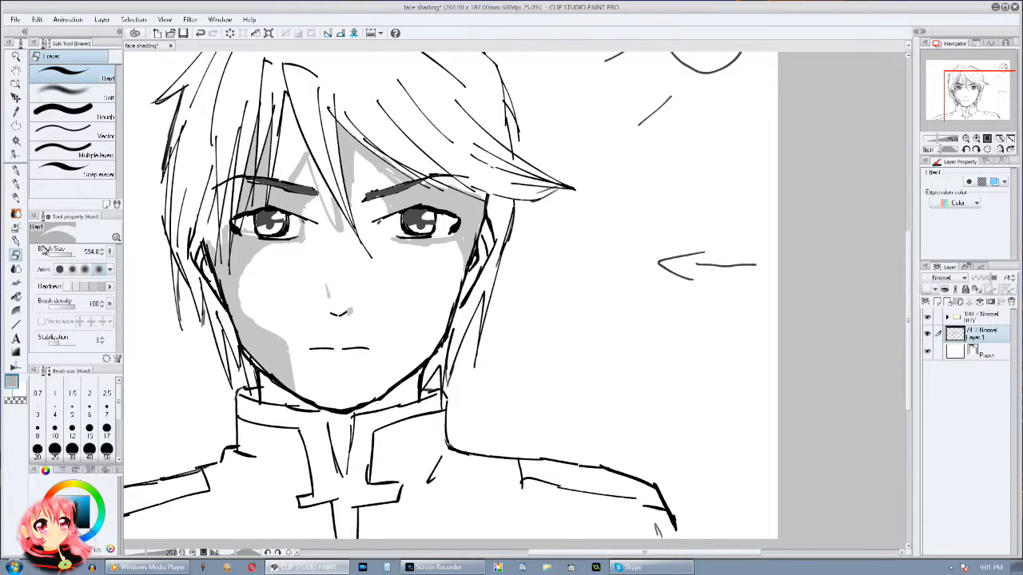
mouse_move(276, 312)
mouse_down()
mouse_move(332, 402)
mouse_move(280, 380)
mouse_move(280, 334)
mouse_up()
key(ctrl+z)
Step: Dab small grey shadows with Droppy Ink at the nose tip and below the lower lip, undoing the stray stroke
click(16, 242)
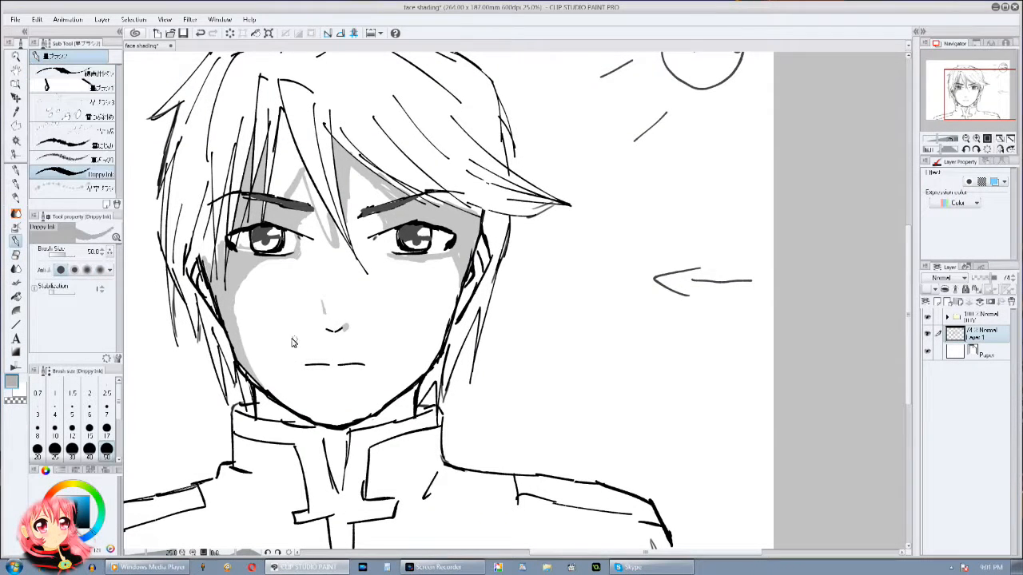
mouse_move(445, 296)
mouse_down()
mouse_move(461, 246)
mouse_move(498, 198)
mouse_up()
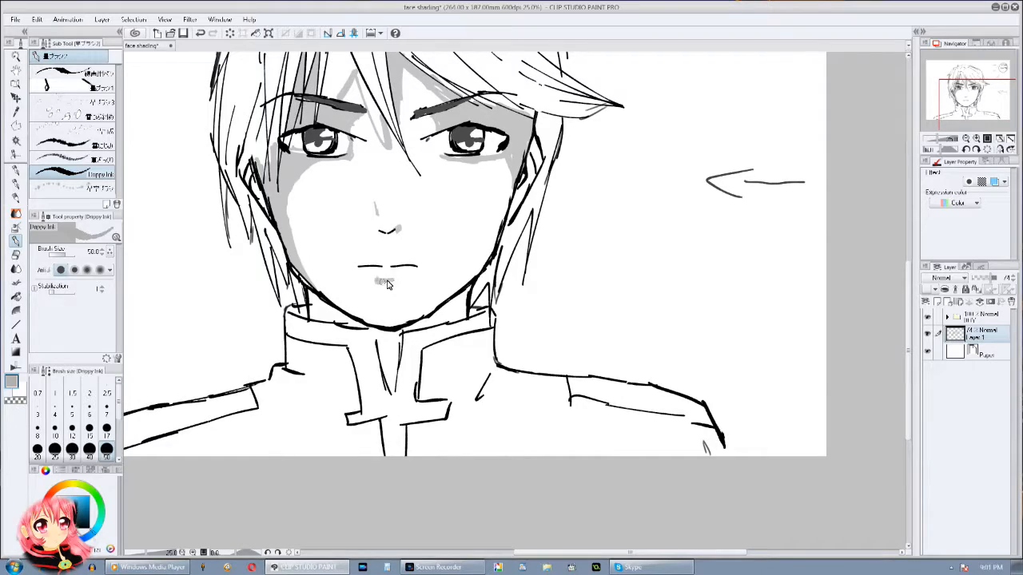
drag(378, 272, 378, 282)
mouse_move(423, 296)
mouse_down()
mouse_move(424, 348)
mouse_move(370, 420)
mouse_up()
key(ctrl+z)
Step: Shade the neck beneath the chin grey, painting the centre and lit side and filling the area on the shaded side
drag(352, 375, 441, 274)
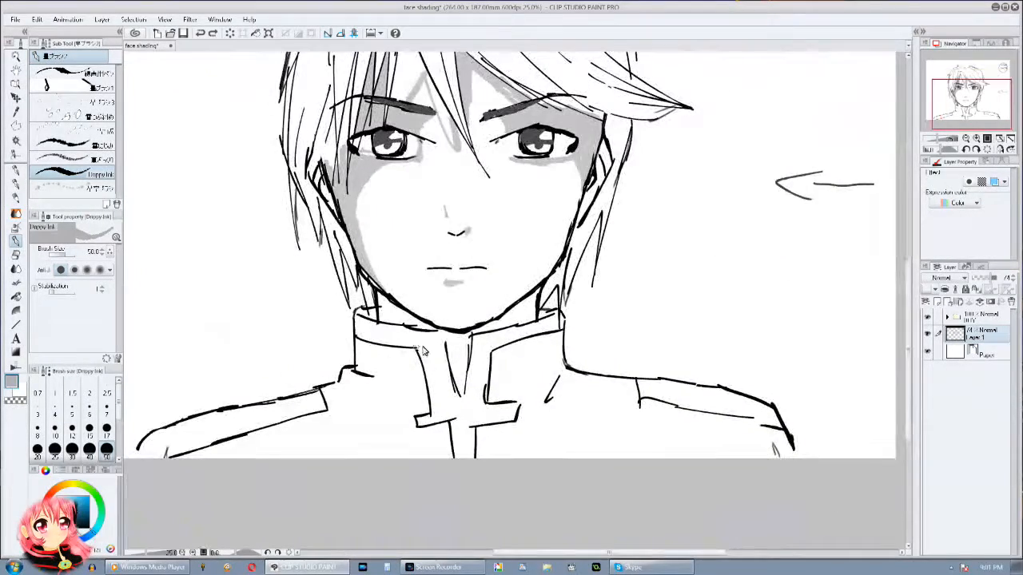
drag(455, 341, 451, 349)
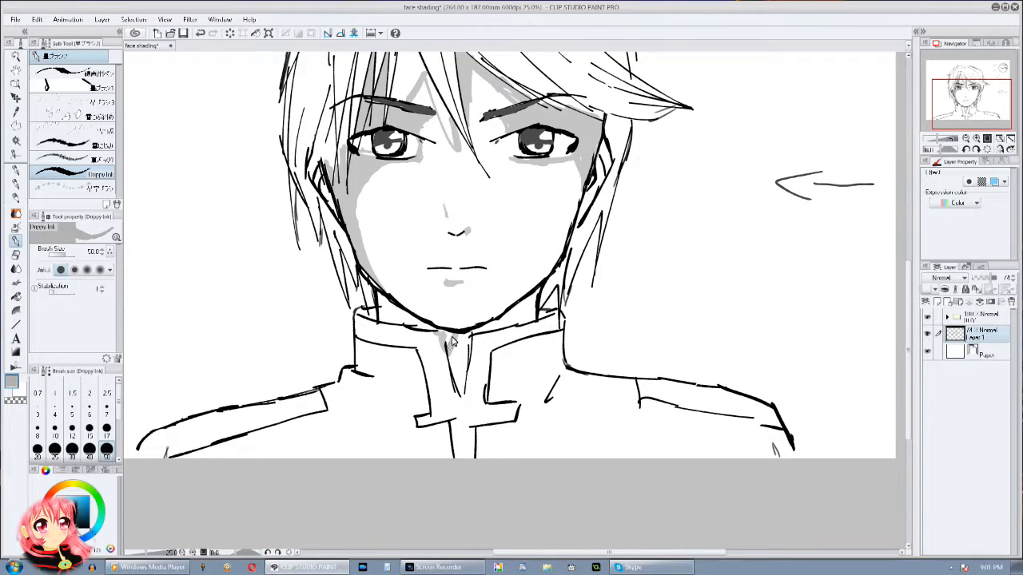
mouse_move(521, 322)
mouse_down()
mouse_move(492, 327)
mouse_move(528, 314)
mouse_move(465, 340)
mouse_up()
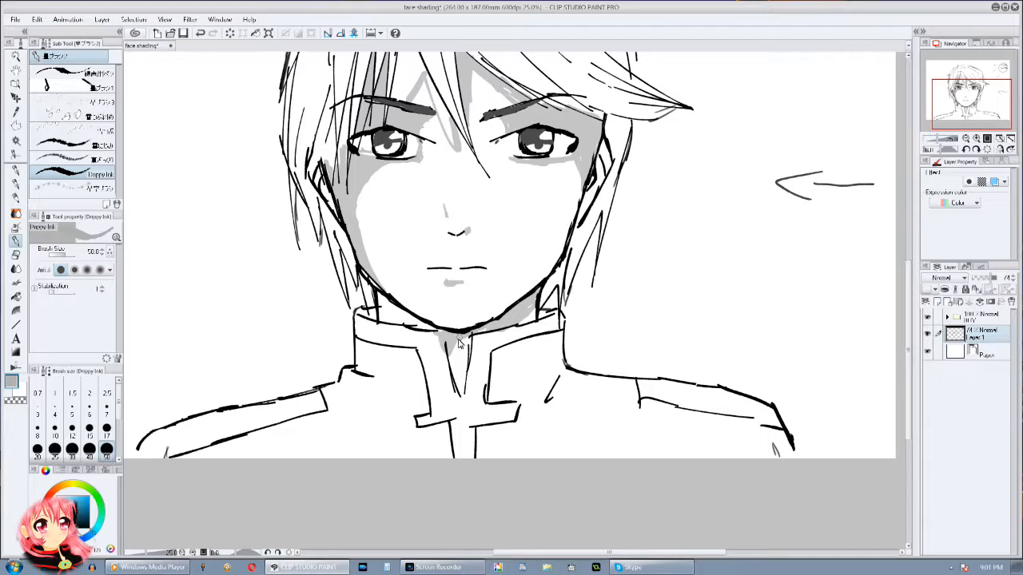
click(16, 296)
click(385, 314)
drag(582, 266, 588, 386)
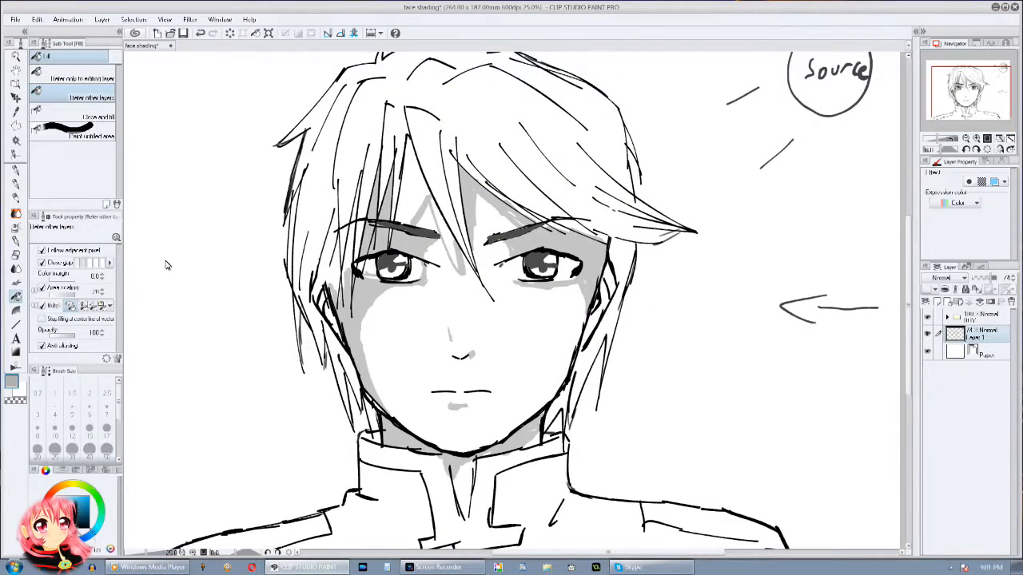
Step: Fill the outlined forehead shadow above the shaded brow and the shadow beside the central fringe strand with grey
key(b)
click(16, 296)
click(416, 202)
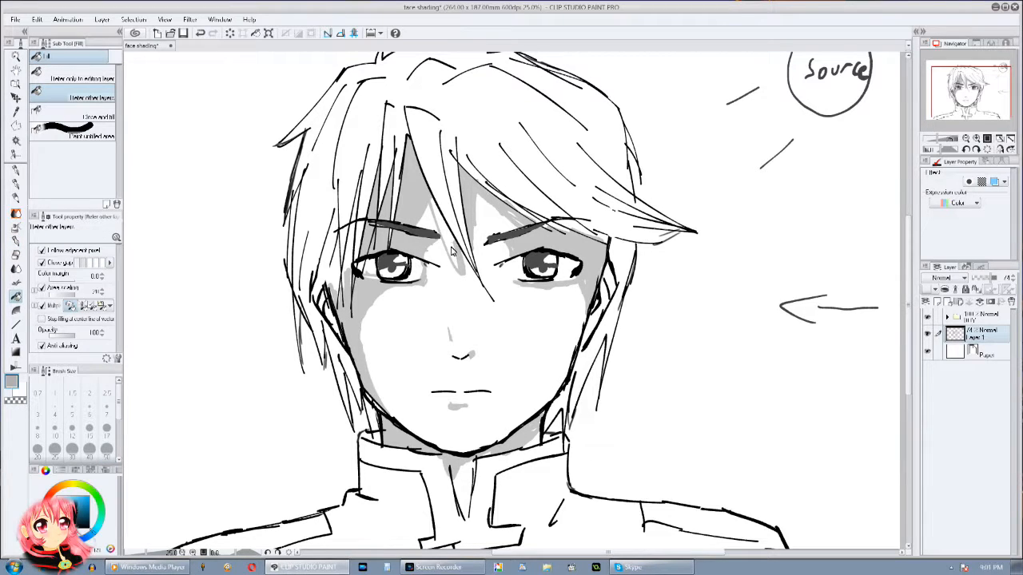
click(451, 253)
key(ctrl+z)
click(449, 246)
drag(401, 314, 431, 243)
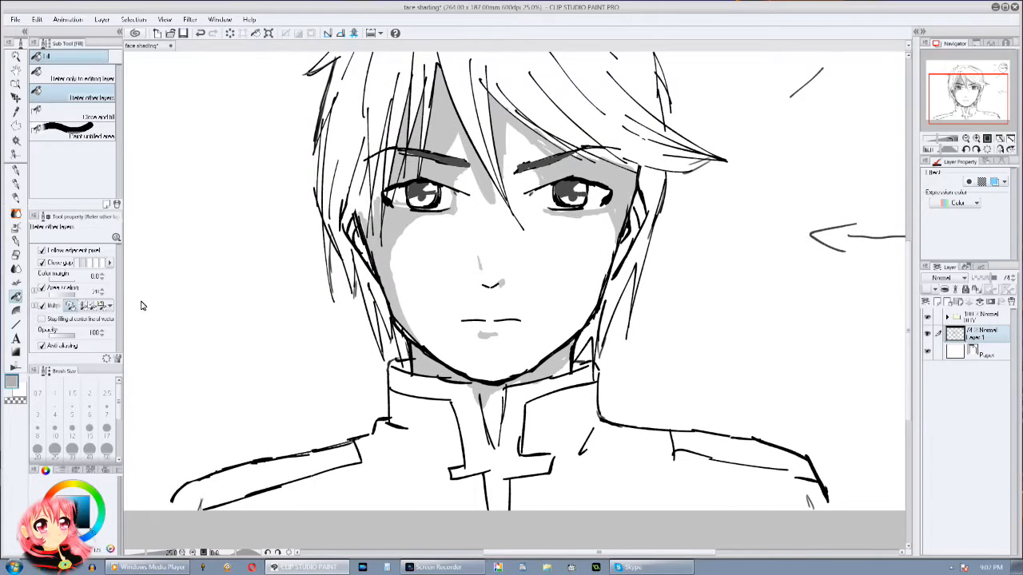
Step: Rework the nose shading by erasing the shadow on the bridge and painting a small grey shadow beneath the nose tip
click(17, 241)
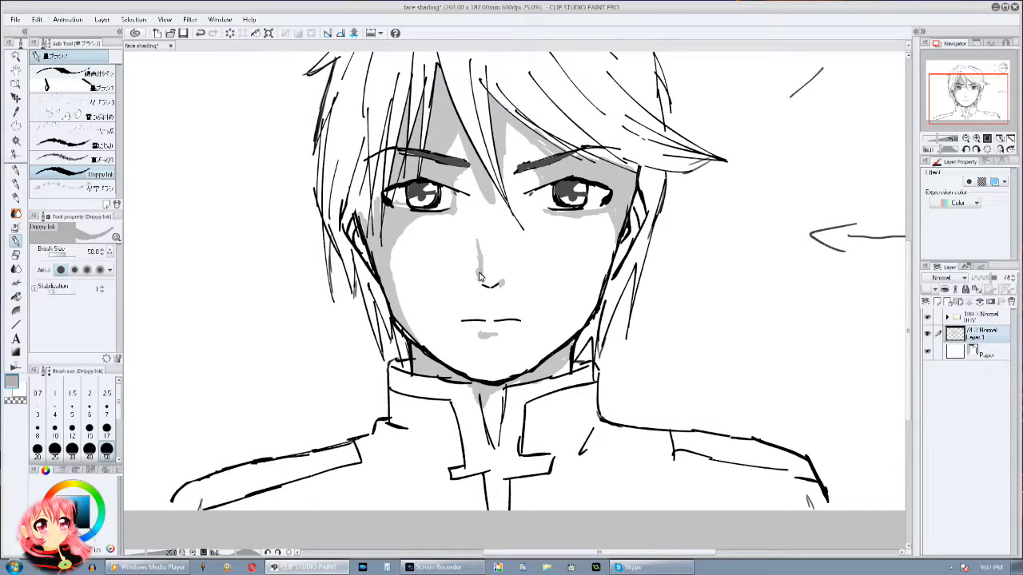
drag(558, 292, 534, 317)
mouse_move(506, 203)
mouse_down()
mouse_move(490, 270)
mouse_move(508, 209)
mouse_up()
click(16, 256)
mouse_move(478, 272)
mouse_down()
mouse_move(463, 273)
mouse_move(475, 282)
mouse_move(464, 272)
mouse_up()
click(462, 272)
click(16, 240)
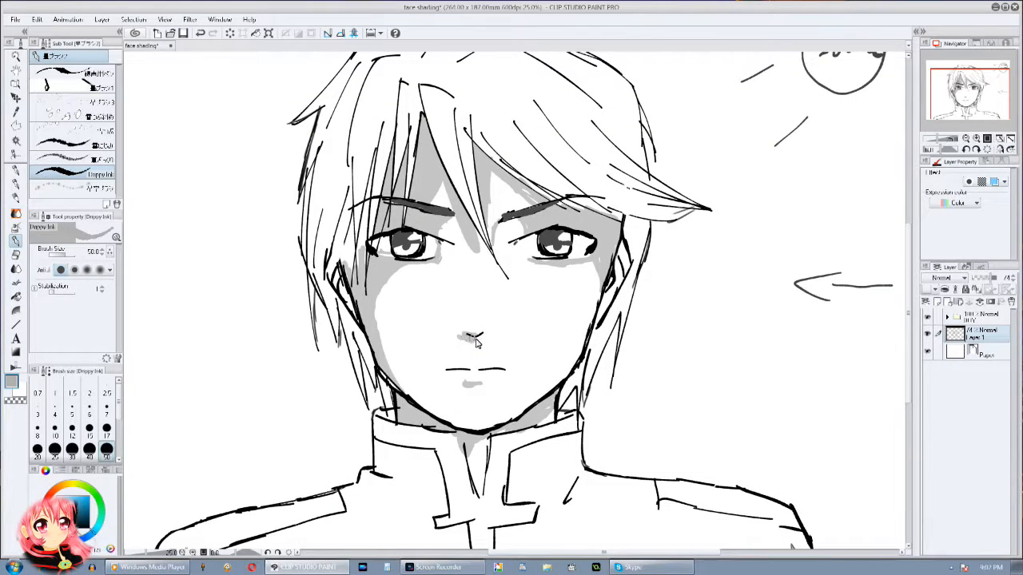
drag(547, 303, 538, 304)
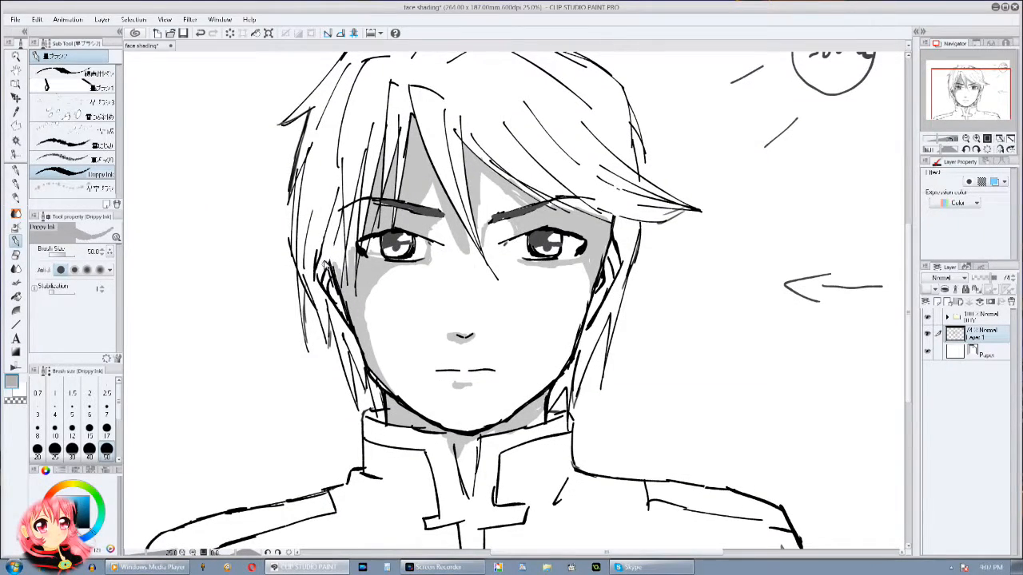
Step: Paint grey shadows inside both ears with Droppy Ink
drag(322, 260, 335, 303)
drag(573, 341, 571, 314)
mouse_move(607, 224)
mouse_down()
mouse_move(595, 274)
mouse_move(595, 277)
mouse_up()
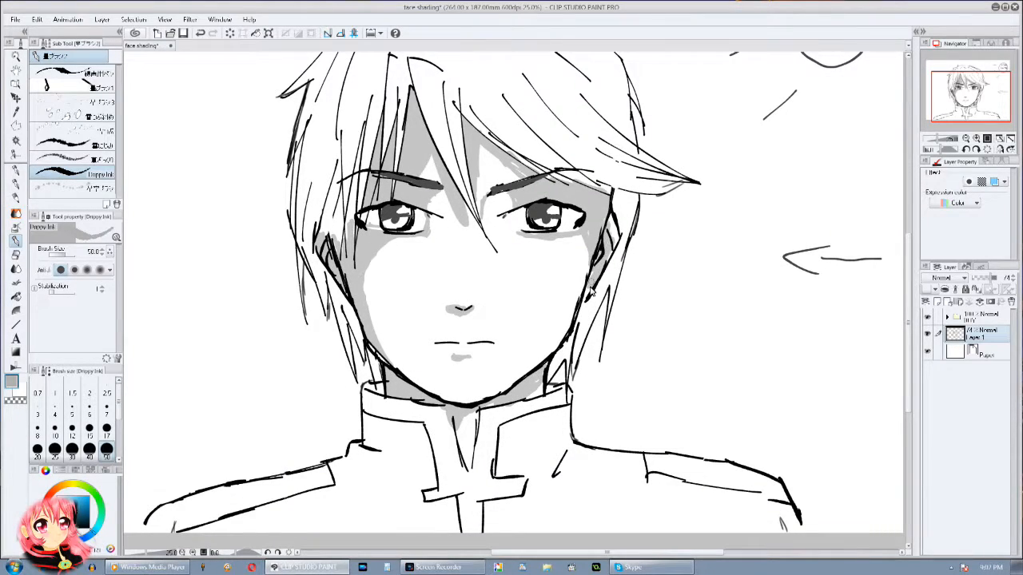
mouse_move(639, 229)
mouse_down()
mouse_move(692, 210)
mouse_move(715, 221)
mouse_move(694, 245)
mouse_up()
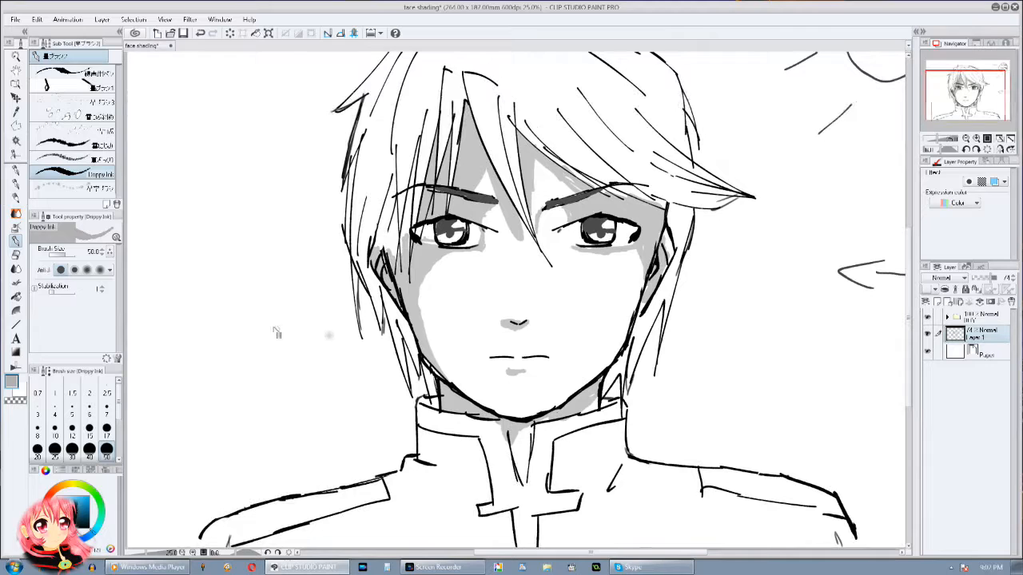
Step: Trim the shadow around the eye nearer the light using the transparent colour and a larger Droppy Ink brush
click(15, 400)
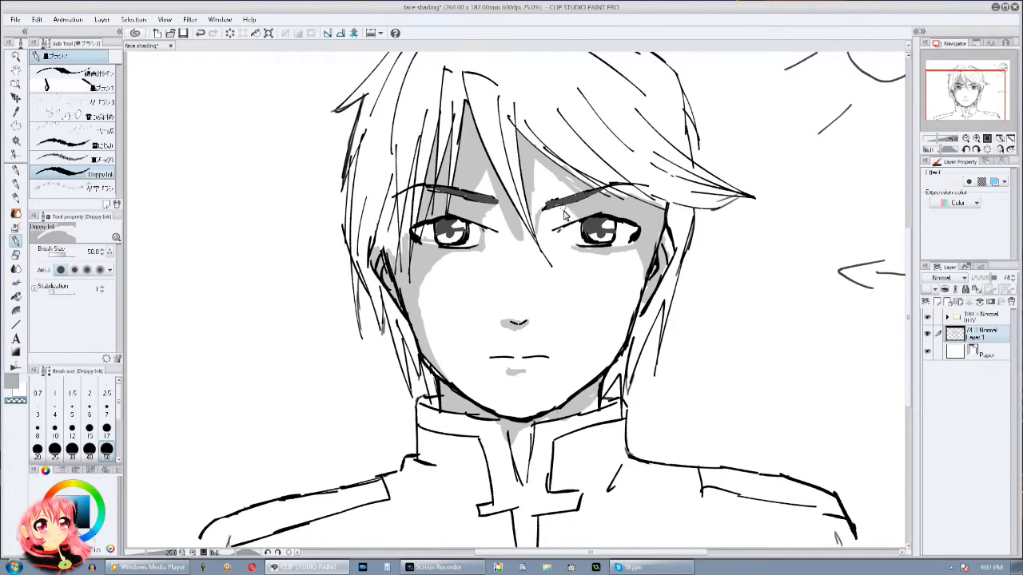
drag(568, 209, 585, 219)
click(70, 255)
drag(564, 211, 605, 219)
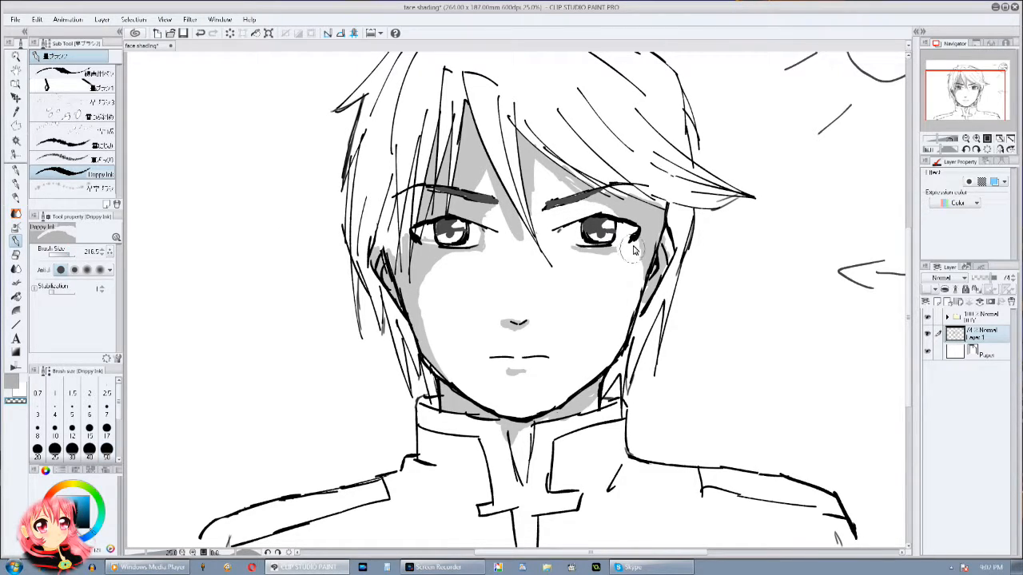
Step: Trim the grey shadow at the inner corner of the eye farther from the light, and switch back to grey
mouse_move(587, 243)
mouse_down()
mouse_move(602, 251)
mouse_move(588, 254)
mouse_up()
mouse_move(500, 340)
mouse_down()
mouse_move(572, 265)
mouse_move(564, 342)
mouse_up()
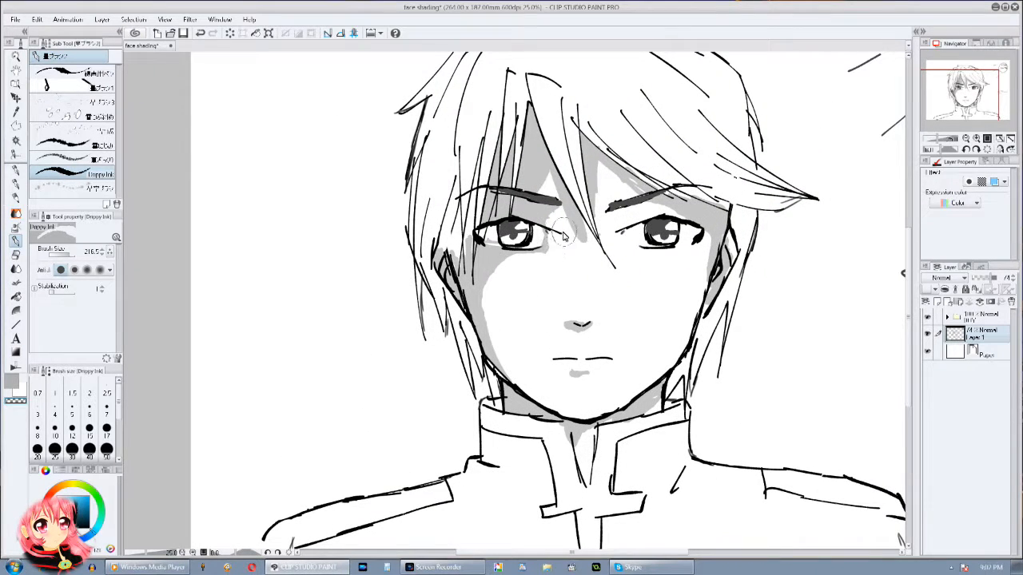
click(11, 381)
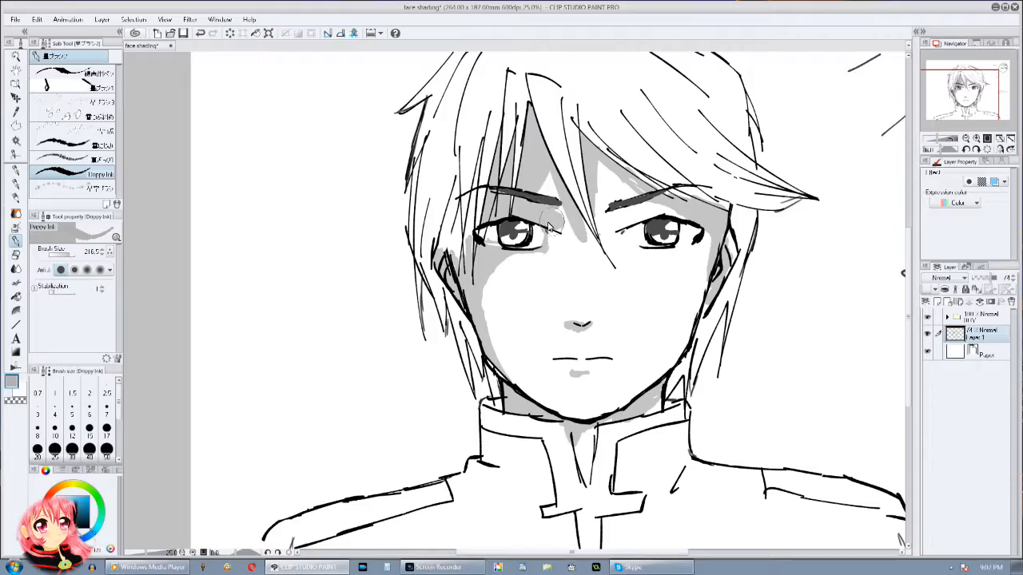
mouse_move(735, 242)
mouse_down()
mouse_move(613, 220)
mouse_move(635, 202)
mouse_up()
mouse_move(639, 340)
mouse_down()
mouse_move(616, 368)
mouse_move(624, 463)
mouse_move(658, 358)
mouse_move(655, 369)
mouse_up()
scroll(655, 370, down, 2)
scroll(671, 360, up, 3)
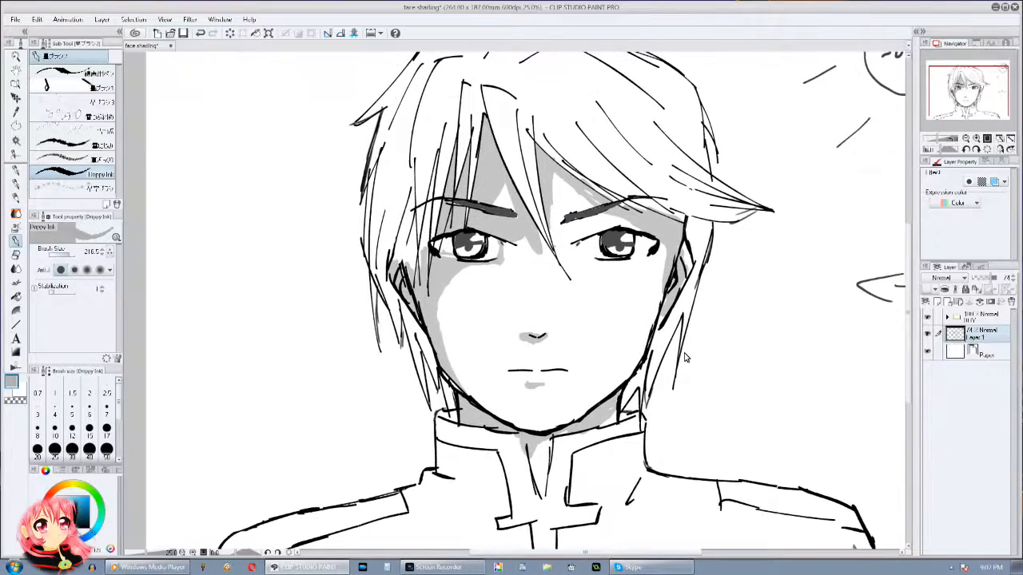
Step: Hide the finished grey shading layer and add a new layer above it
click(965, 139)
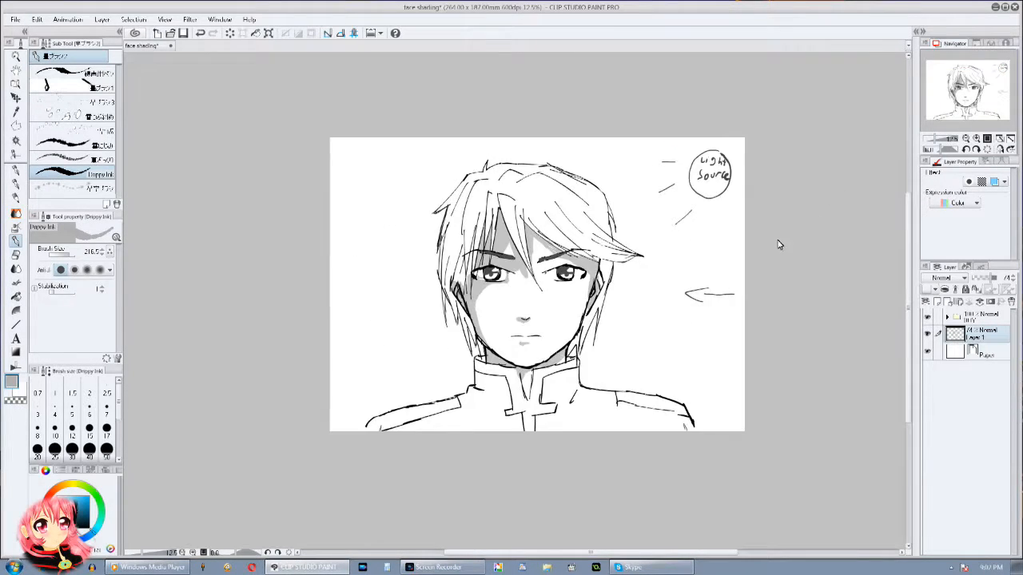
click(928, 335)
click(936, 303)
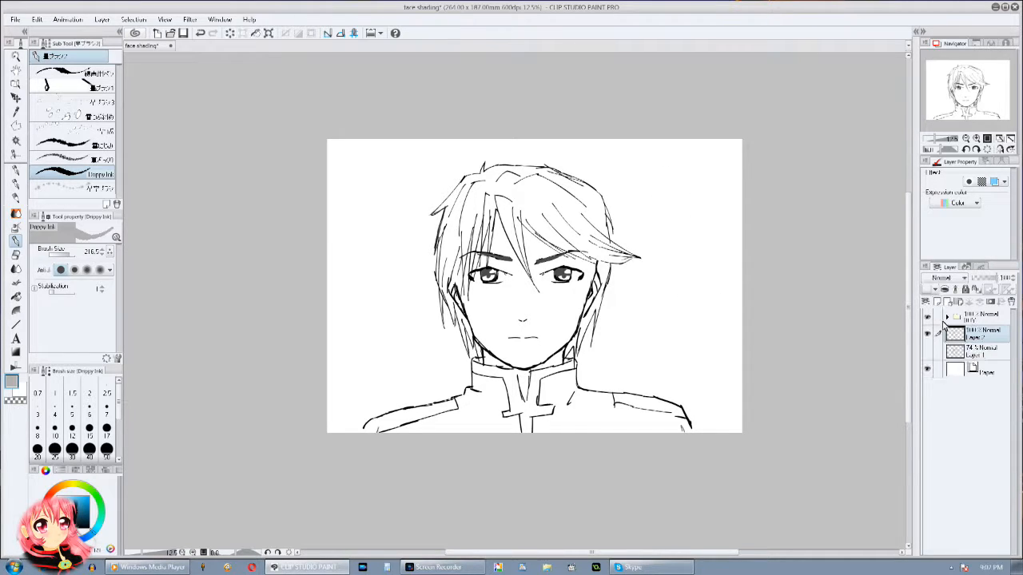
Step: Draw a black light-source circle with rays beside the head, labelled "XTREME", with Droppy Ink at size 50, undoing the faulty strokes
click(89, 527)
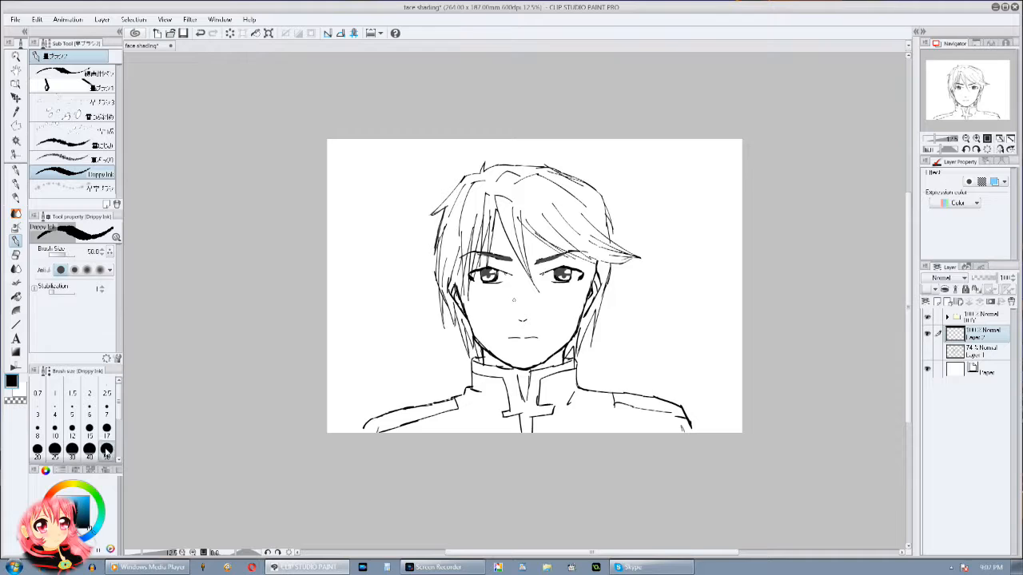
click(106, 450)
drag(373, 247, 376, 242)
mouse_move(367, 175)
mouse_down()
mouse_move(374, 214)
mouse_move(378, 182)
mouse_up()
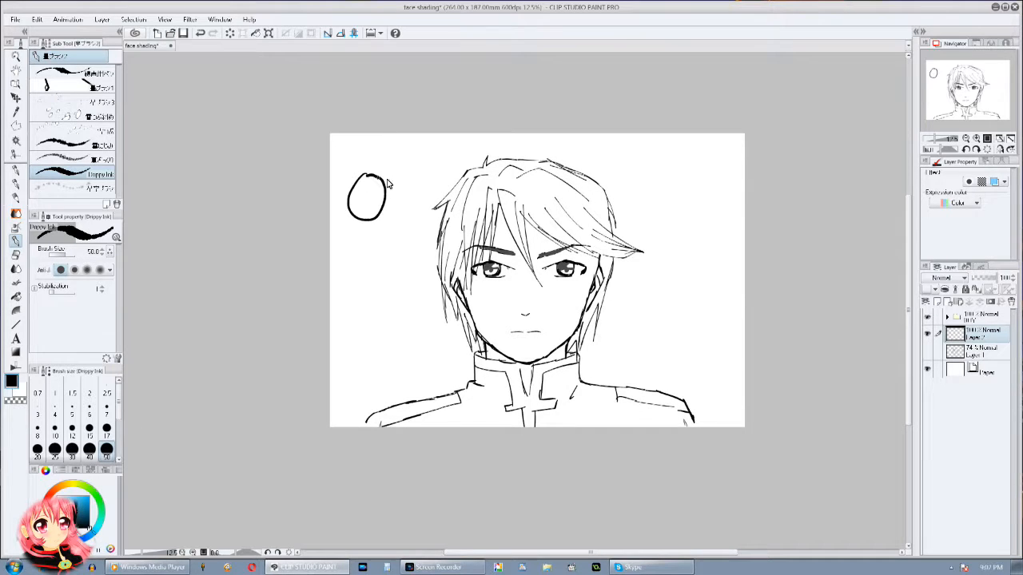
drag(382, 157, 378, 178)
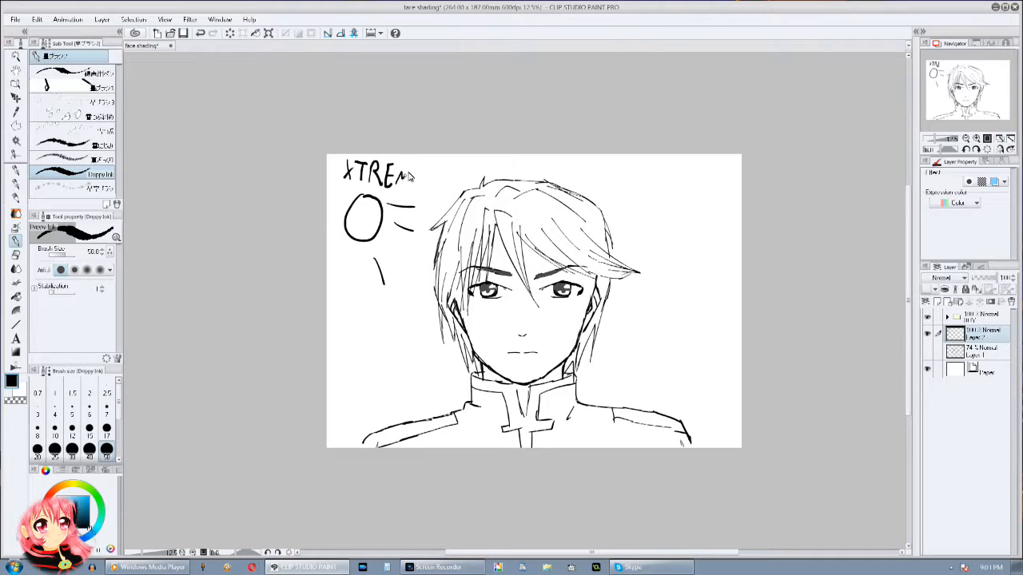
mouse_move(429, 176)
mouse_down()
mouse_move(432, 184)
mouse_move(392, 185)
mouse_up()
key(ctrl+z)
key(ctrl+z)
key(ctrl+z)
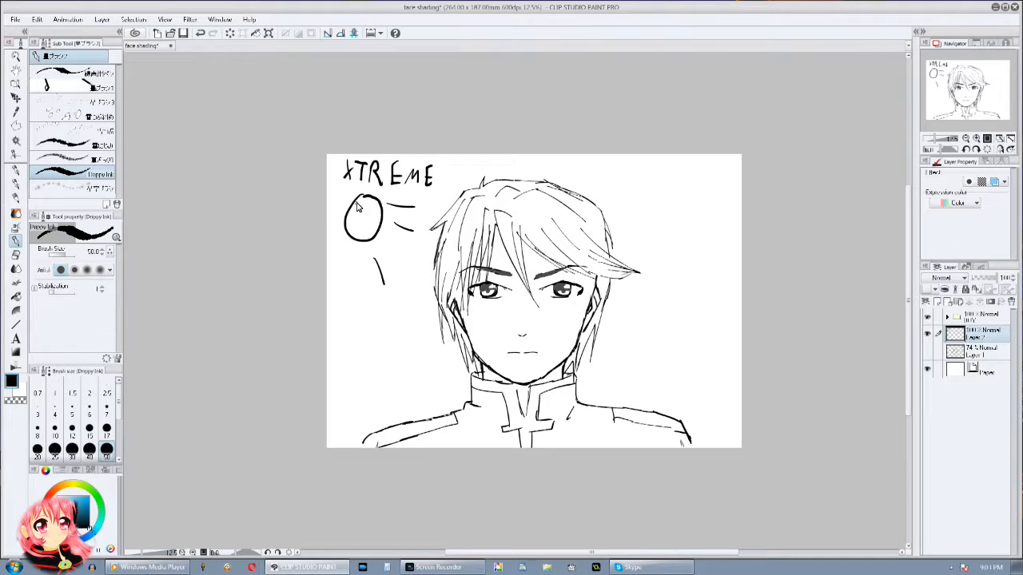
Step: Add another layer and draw black arrows beside the face pointing away from the new light source
scroll(391, 265, down, 1)
click(975, 139)
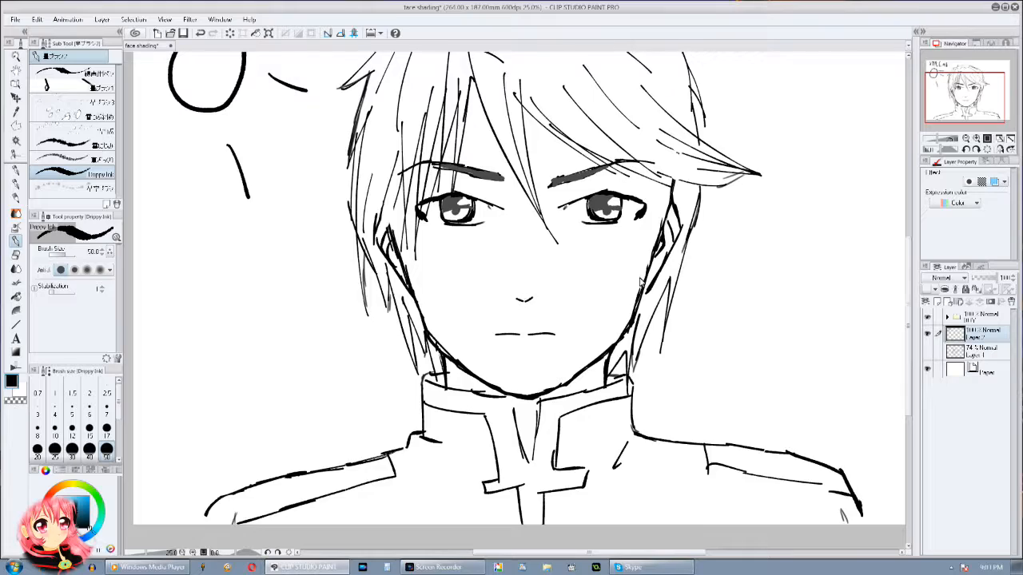
click(937, 304)
mouse_move(552, 339)
mouse_down()
mouse_move(468, 408)
mouse_move(585, 358)
mouse_up()
drag(707, 404, 379, 343)
drag(443, 336, 550, 335)
mouse_move(528, 313)
mouse_down()
mouse_move(571, 317)
mouse_move(549, 360)
mouse_up()
drag(562, 292, 559, 371)
mouse_move(387, 333)
mouse_down()
mouse_move(692, 263)
mouse_move(709, 420)
mouse_move(656, 373)
mouse_move(619, 418)
mouse_move(602, 322)
mouse_up()
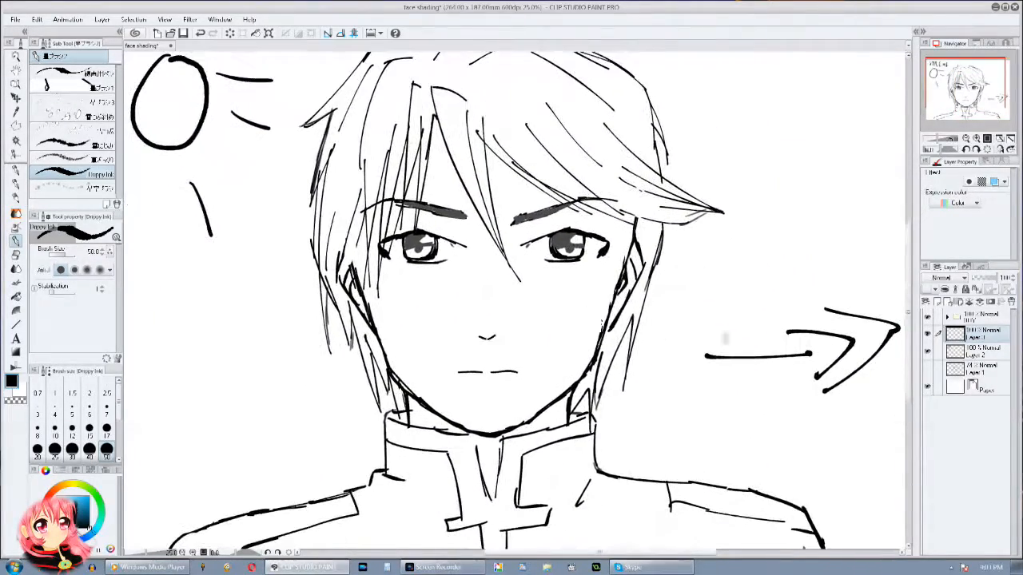
Step: Toggle the arrow layer's visibility, merge it into the light-source layer and add a fresh layer for shading
click(927, 352)
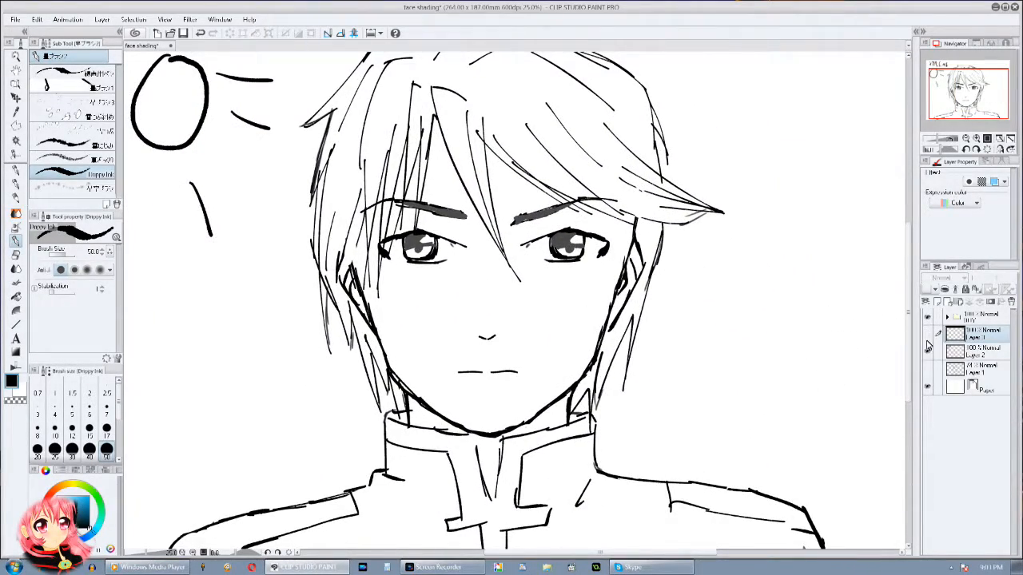
click(927, 335)
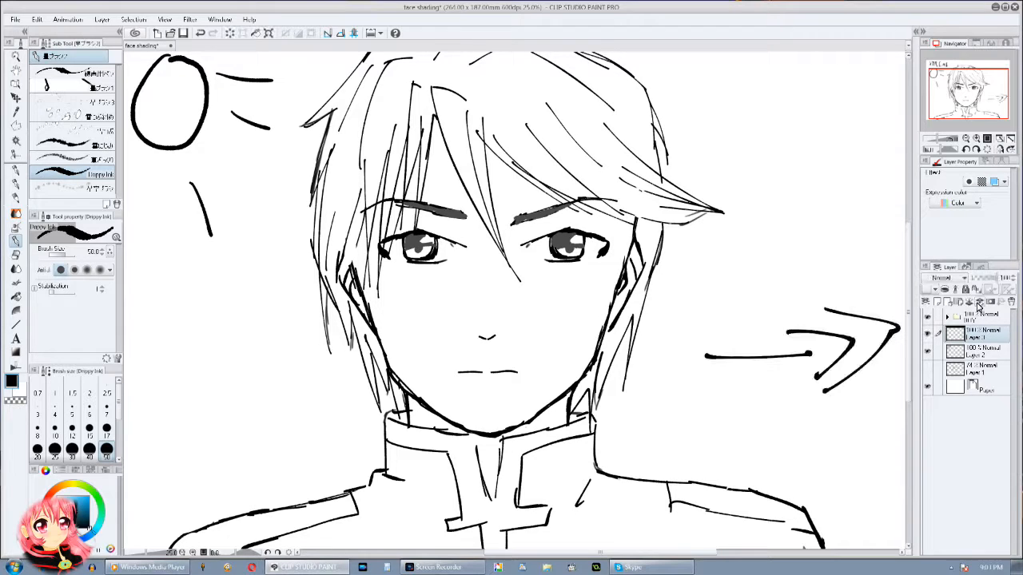
click(980, 302)
click(937, 302)
Step: On the new layer at 55% opacity, outline a grey shadow edge diagonally from the forehead across the nose bridge to the jaw
drag(903, 223, 970, 192)
click(975, 139)
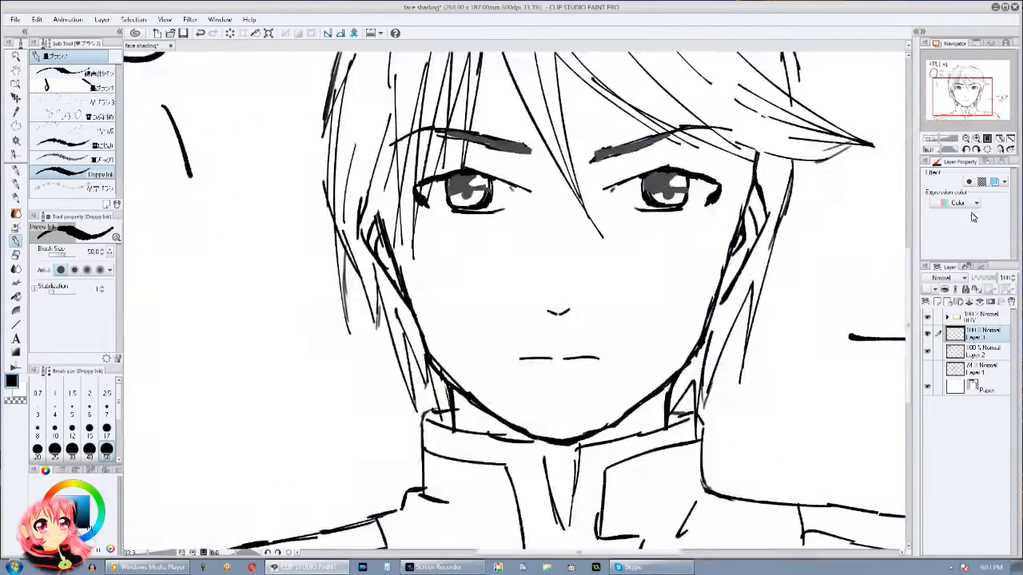
click(976, 139)
click(71, 515)
click(66, 511)
drag(501, 85, 486, 127)
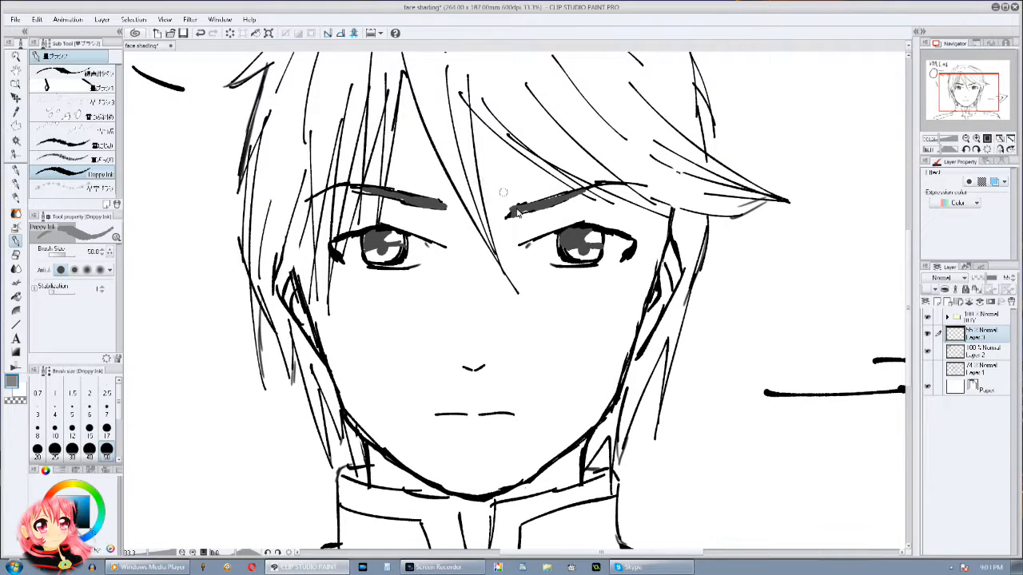
drag(384, 166, 470, 264)
drag(421, 181, 507, 307)
mouse_move(447, 215)
mouse_down()
mouse_move(536, 348)
mouse_move(482, 276)
mouse_up()
mouse_move(459, 237)
mouse_down()
mouse_move(550, 368)
mouse_move(544, 465)
mouse_up()
Step: Outline the white area around the eye on the shaded side and close the shadow edge beneath the fringe in grey
mouse_move(525, 264)
mouse_down()
mouse_move(557, 266)
mouse_move(541, 268)
mouse_move(615, 263)
mouse_move(579, 280)
mouse_up()
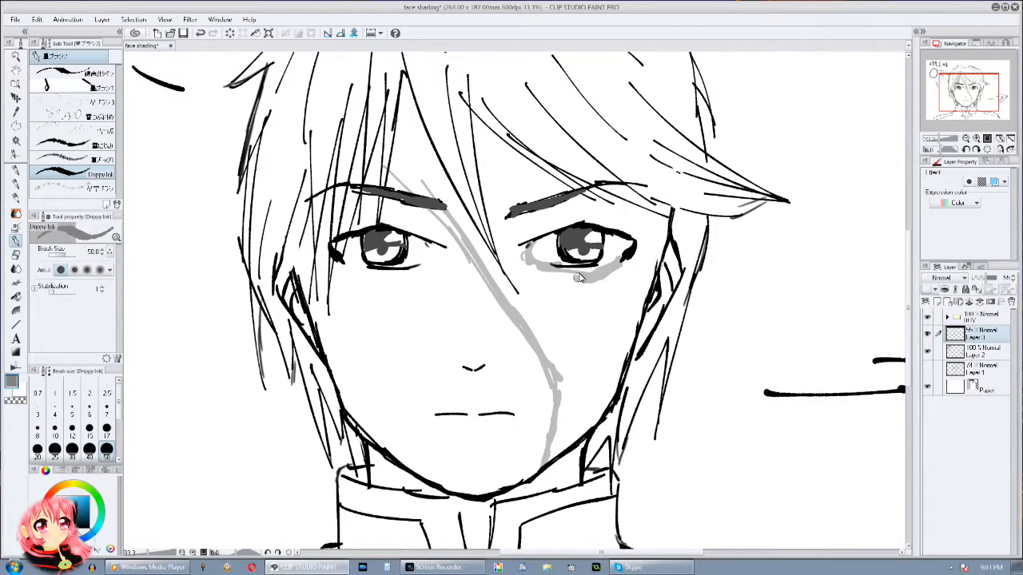
drag(585, 192, 618, 206)
drag(566, 177, 661, 222)
Step: Fill the shaded side of the face and the forehead areas between the fringe strands with grey, undoing the last fill
click(15, 297)
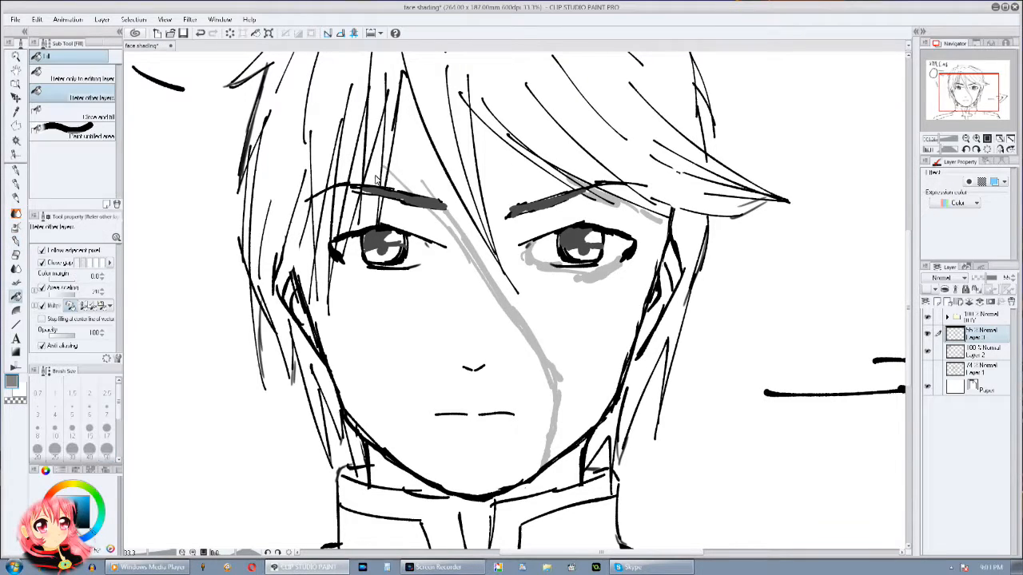
click(431, 186)
click(448, 217)
click(375, 175)
click(359, 177)
click(350, 206)
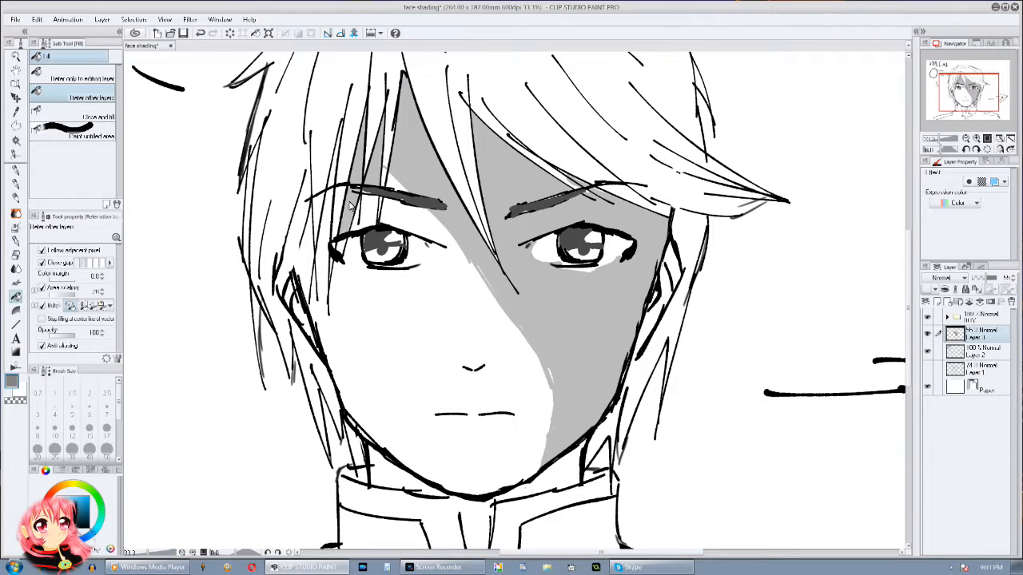
key(ctrl+z)
Step: Erase the shadow beside the nose and across the inner cheek with the Hard eraser at size 265
drag(309, 214, 291, 119)
click(16, 254)
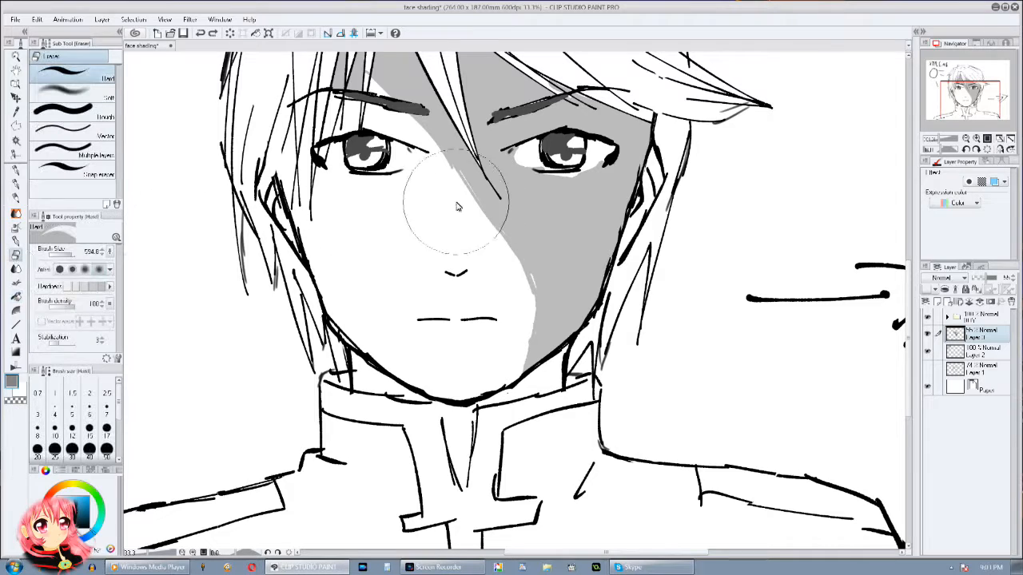
click(69, 254)
drag(70, 254, 75, 254)
mouse_move(440, 180)
mouse_down()
mouse_move(548, 246)
mouse_move(515, 272)
mouse_move(503, 250)
mouse_up()
mouse_move(559, 230)
mouse_down()
mouse_move(583, 199)
mouse_move(536, 303)
mouse_move(568, 239)
mouse_move(543, 279)
mouse_move(566, 242)
mouse_move(547, 315)
mouse_up()
scroll(520, 274, up, 1)
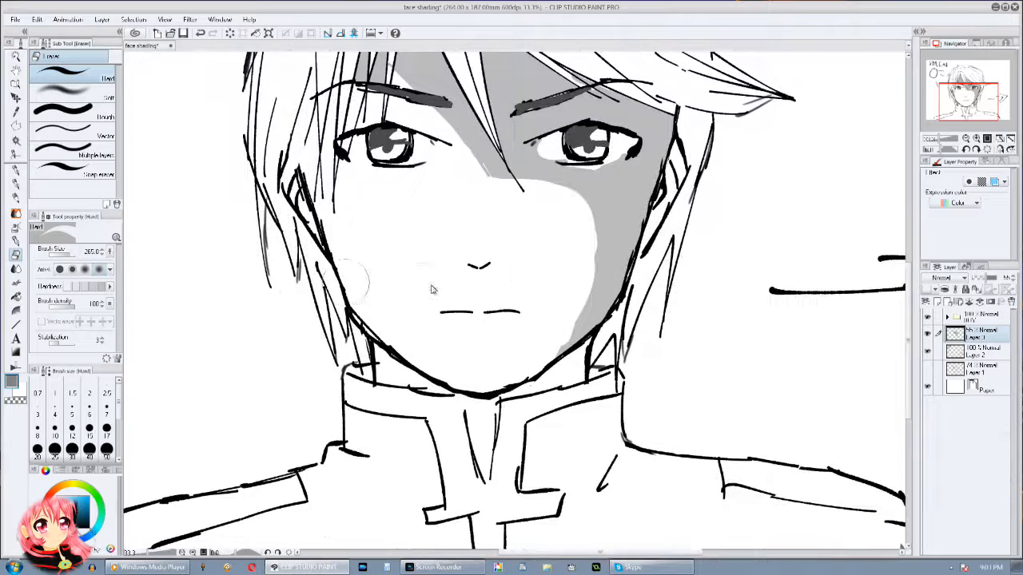
Step: Draw a grey shadow edge down the nose, mouth and chin with Droppy Ink, and fill the cheek beside it
click(15, 240)
scroll(509, 324, up, 1)
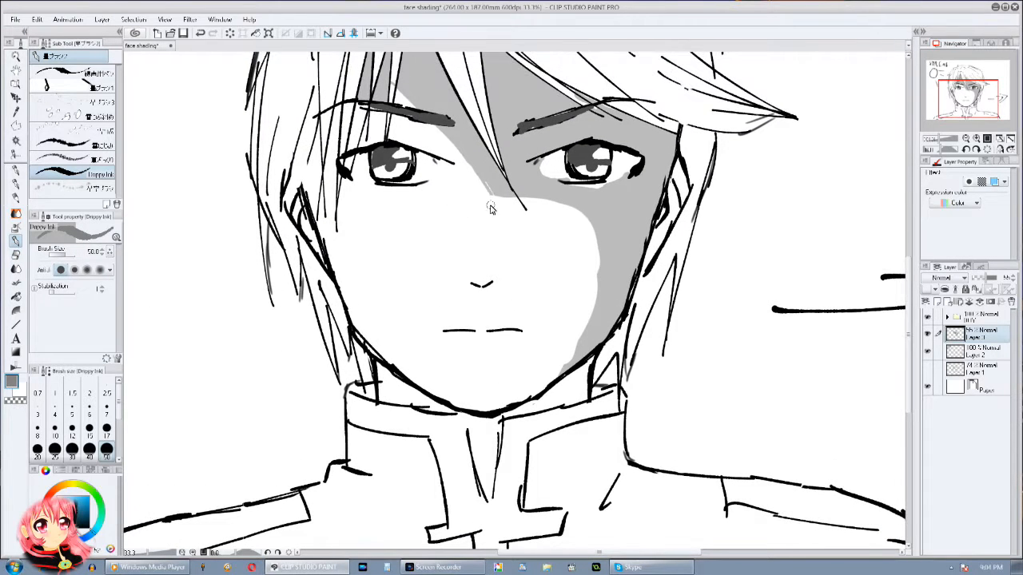
mouse_move(495, 197)
mouse_down()
mouse_move(500, 262)
mouse_move(497, 244)
mouse_move(483, 324)
mouse_move(495, 404)
mouse_up()
click(17, 258)
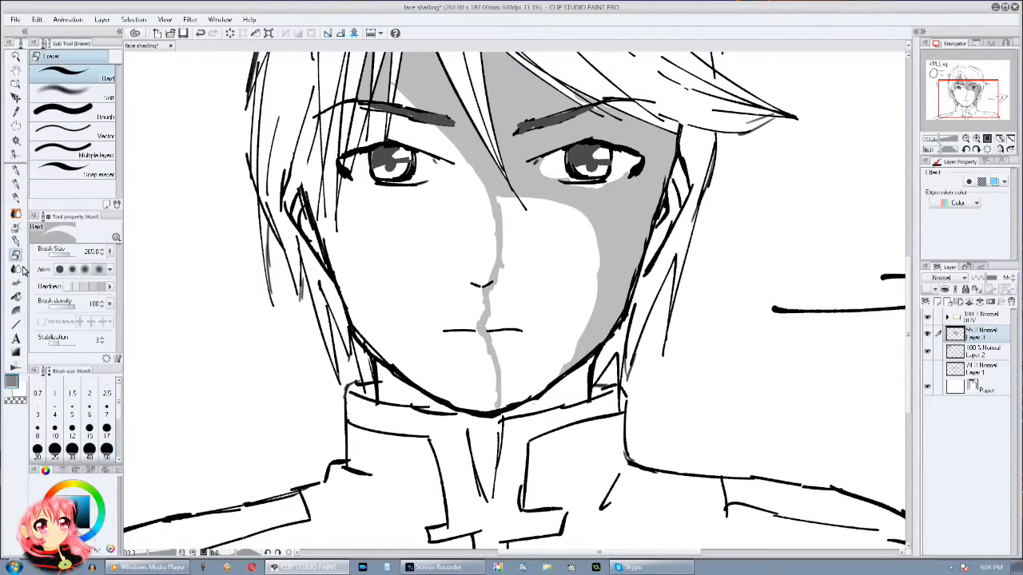
click(16, 297)
click(552, 293)
Step: Paint grey shadows above and inside the eye nearer the light, and inside both ears, with Droppy Ink
scroll(627, 399, up, 3)
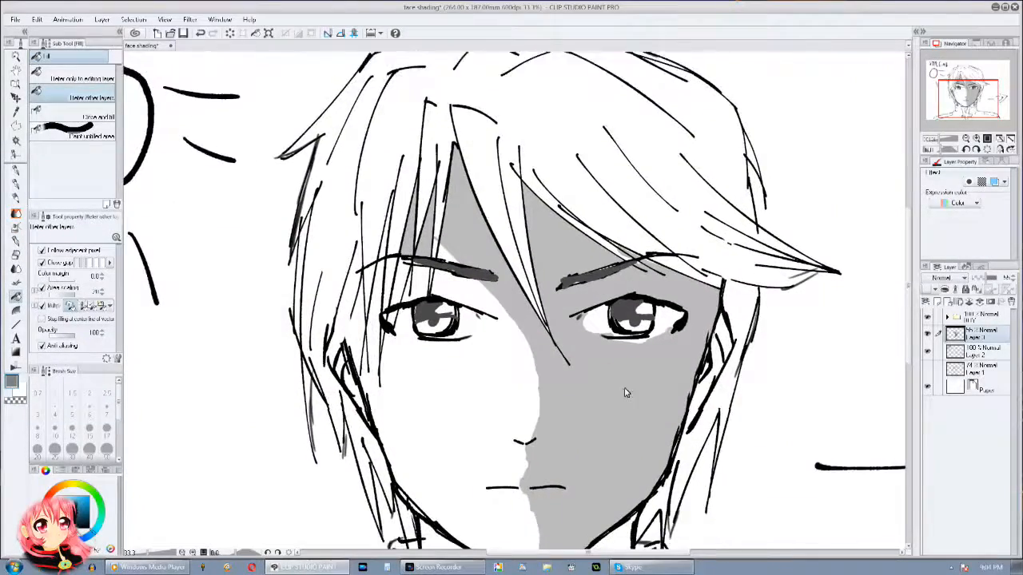
drag(627, 399, 653, 270)
click(15, 241)
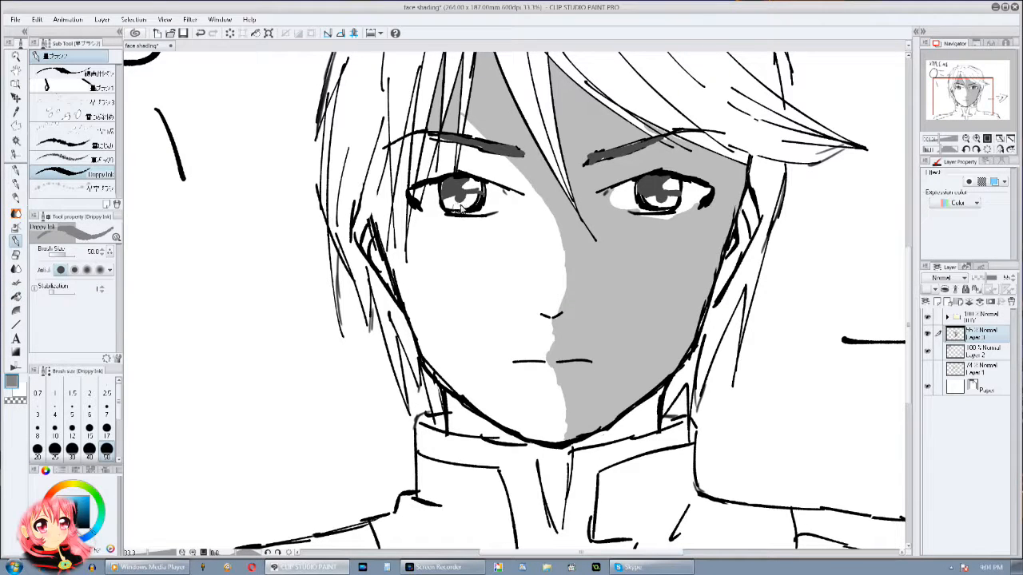
drag(527, 180, 487, 179)
drag(495, 213, 424, 202)
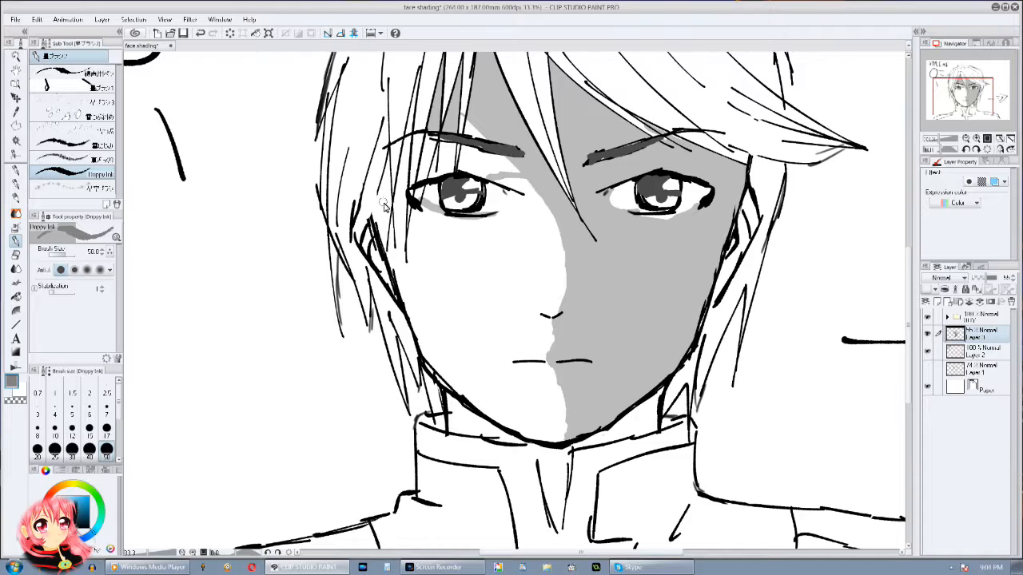
drag(368, 216, 395, 274)
mouse_move(721, 269)
mouse_down()
mouse_move(743, 208)
mouse_move(752, 241)
mouse_up()
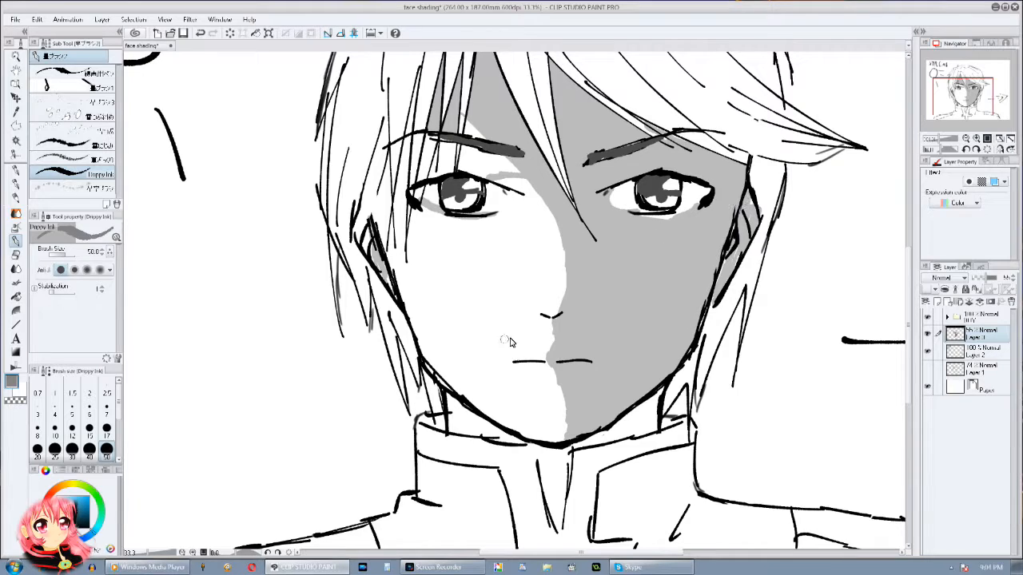
Step: Paint small grey shadows under the nose tip and beneath the mouth line on the lit side, undoing a faulty stroke
drag(526, 307, 547, 323)
key(ctrl+z)
drag(546, 366, 529, 366)
Step: Outline the shadow the jaw casts on the neck and fill the neck and collar opening with grey
mouse_move(640, 366)
mouse_down()
mouse_move(600, 458)
mouse_move(656, 329)
mouse_up()
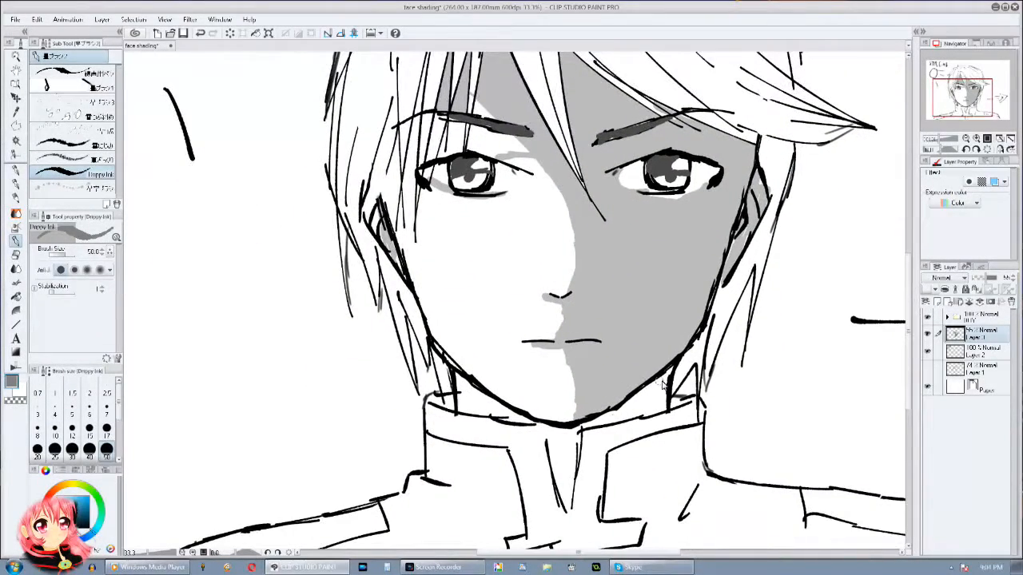
drag(494, 398, 563, 494)
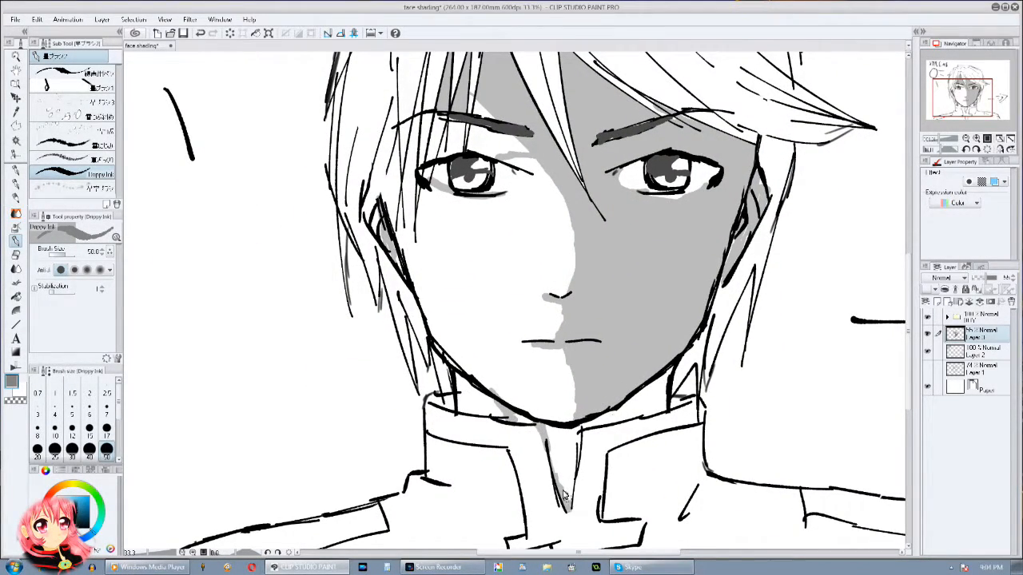
click(15, 299)
click(630, 413)
click(554, 429)
click(524, 421)
Step: Fill the remaining white forehead gaps and the area between brow and eye on the lit side with grey
drag(584, 332, 576, 412)
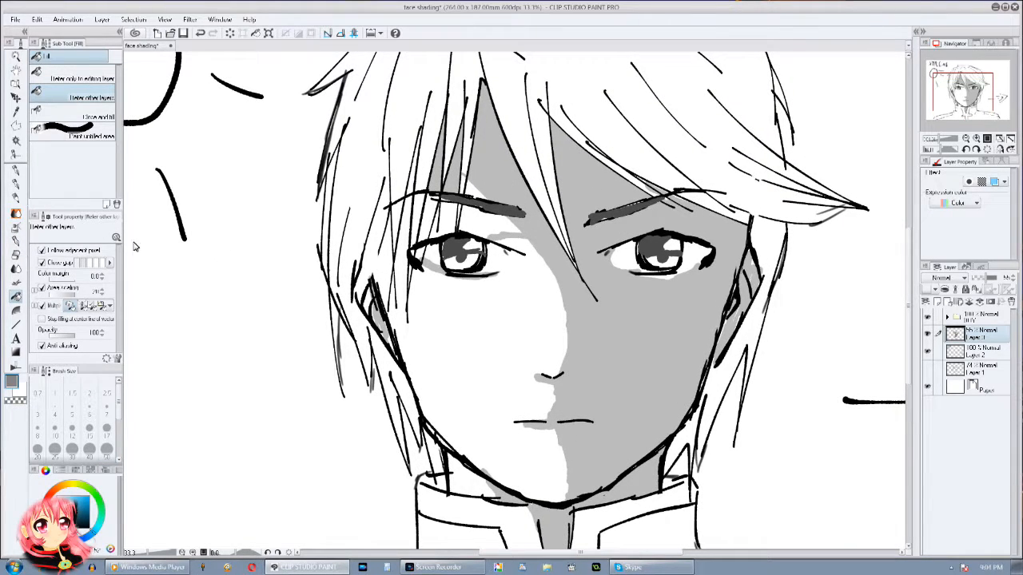
click(472, 216)
click(471, 191)
click(444, 223)
click(432, 221)
Step: Paint a thin grey shadow along the lit side of the face from the temple down to the jaw with Droppy Ink
drag(593, 270, 585, 225)
click(13, 242)
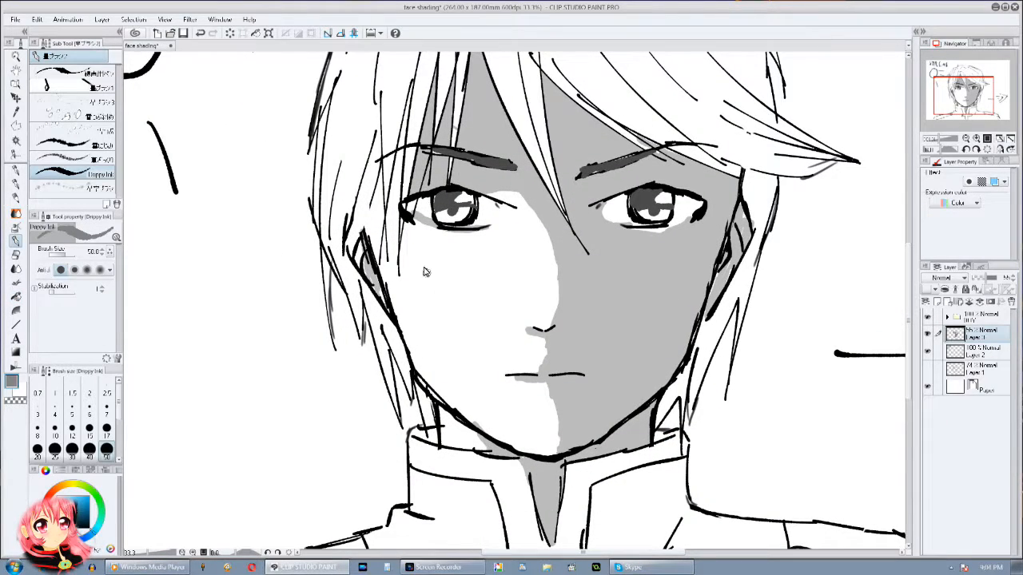
mouse_move(394, 179)
mouse_down()
mouse_move(399, 289)
mouse_move(386, 227)
mouse_move(383, 253)
mouse_move(398, 321)
mouse_move(389, 274)
mouse_move(425, 374)
mouse_move(456, 409)
mouse_move(456, 372)
mouse_move(427, 372)
mouse_move(480, 433)
mouse_up()
mouse_move(479, 433)
mouse_down()
mouse_move(471, 444)
mouse_move(360, 443)
mouse_up()
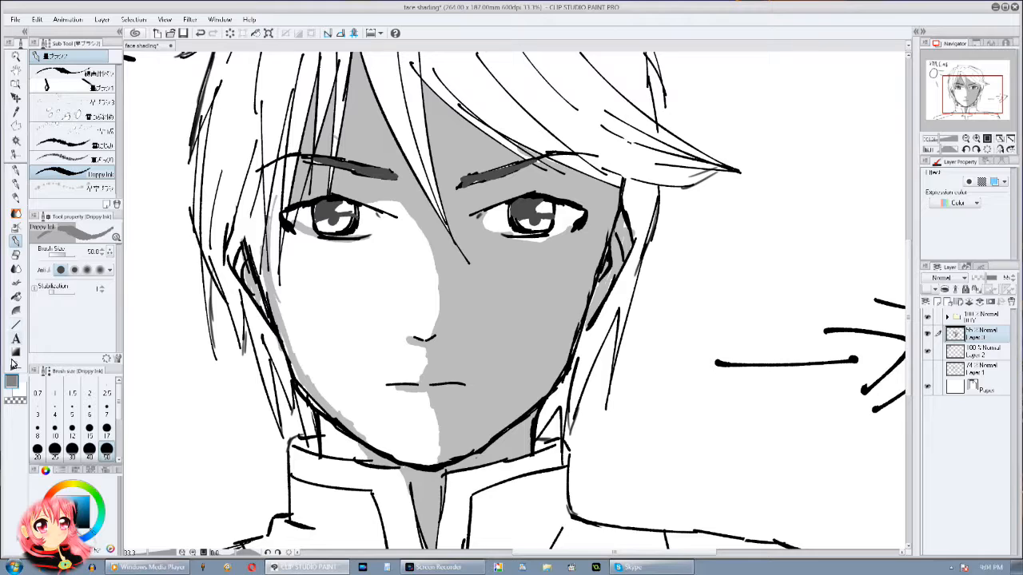
Step: Outline a highlight patch on the shaded cheek with the Soft airbrush at size 50 in the transparent colour
click(15, 226)
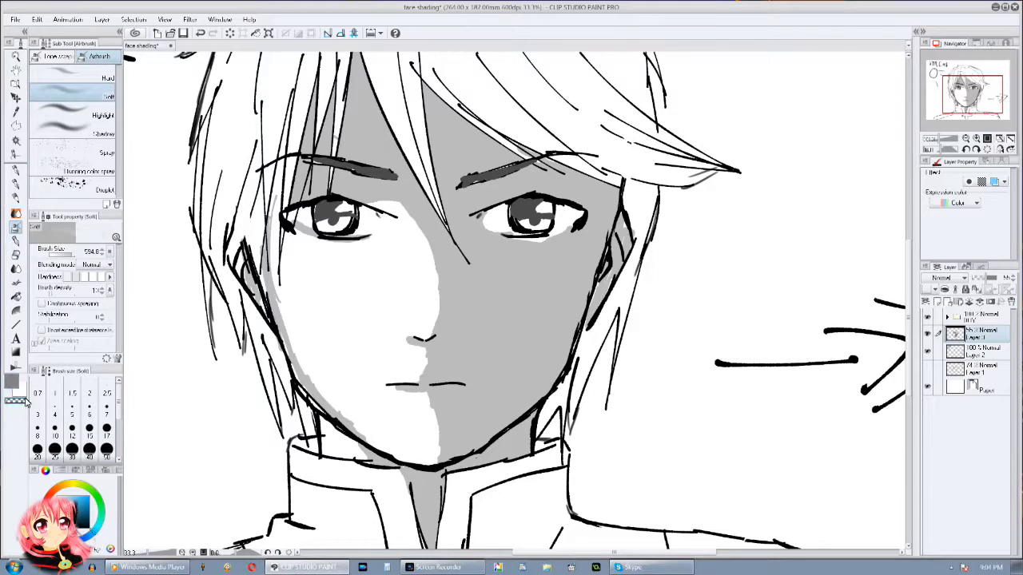
click(107, 450)
mouse_move(511, 286)
mouse_down()
mouse_move(495, 283)
mouse_move(562, 294)
mouse_up()
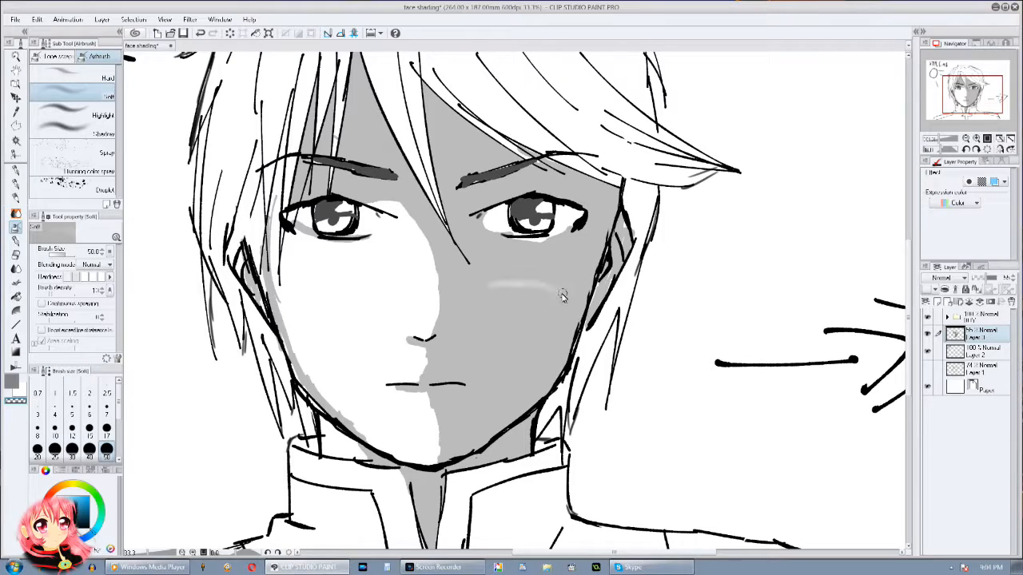
mouse_move(520, 357)
mouse_down()
mouse_move(494, 298)
mouse_move(494, 341)
mouse_move(502, 347)
mouse_move(534, 342)
mouse_up()
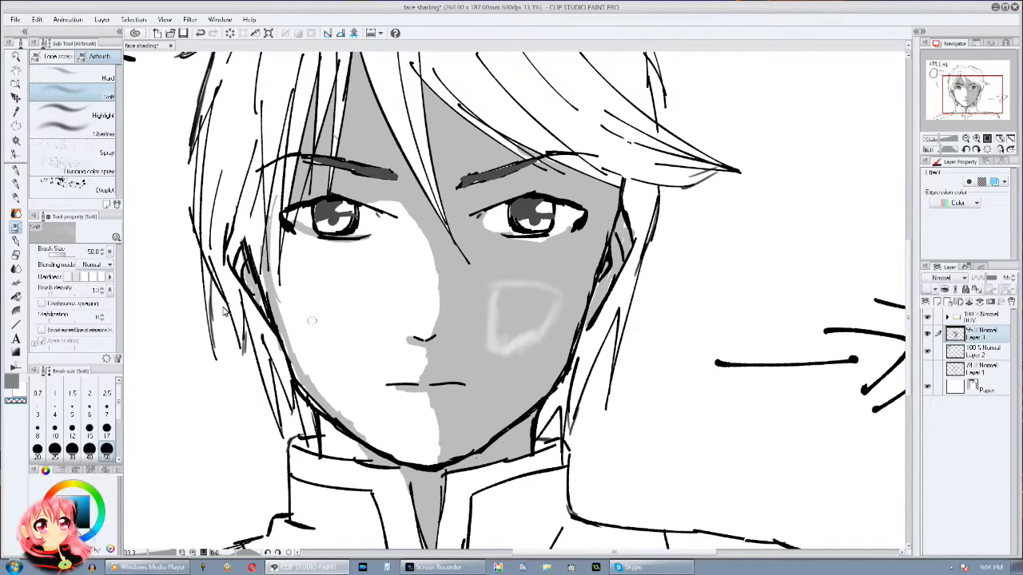
Step: Blend the cheek highlight and soften the shadow edge beside the nose bridge with a 324.4 Soft airbrush, alternating transparent and grey
click(70, 255)
mouse_move(490, 296)
mouse_down()
mouse_move(501, 334)
mouse_move(538, 307)
mouse_move(502, 310)
mouse_move(517, 298)
mouse_move(551, 303)
mouse_move(495, 350)
mouse_move(491, 297)
mouse_move(529, 349)
mouse_move(525, 321)
mouse_move(477, 309)
mouse_move(481, 298)
mouse_move(481, 371)
mouse_move(507, 333)
mouse_move(477, 296)
mouse_move(466, 345)
mouse_move(573, 313)
mouse_move(534, 359)
mouse_move(580, 281)
mouse_up()
click(16, 385)
mouse_move(518, 274)
mouse_down()
mouse_move(498, 292)
mouse_move(470, 296)
mouse_up()
mouse_move(653, 278)
mouse_down()
mouse_move(826, 292)
mouse_move(793, 253)
mouse_up()
mouse_move(646, 295)
mouse_down()
mouse_move(670, 299)
mouse_move(685, 240)
mouse_up()
mouse_move(759, 269)
mouse_down()
mouse_move(689, 360)
mouse_move(655, 367)
mouse_move(730, 212)
mouse_move(688, 309)
mouse_up()
click(15, 403)
mouse_move(464, 237)
mouse_down()
mouse_move(480, 232)
mouse_move(500, 256)
mouse_move(490, 240)
mouse_move(481, 297)
mouse_move(475, 210)
mouse_move(491, 233)
mouse_move(482, 333)
mouse_move(529, 213)
mouse_up()
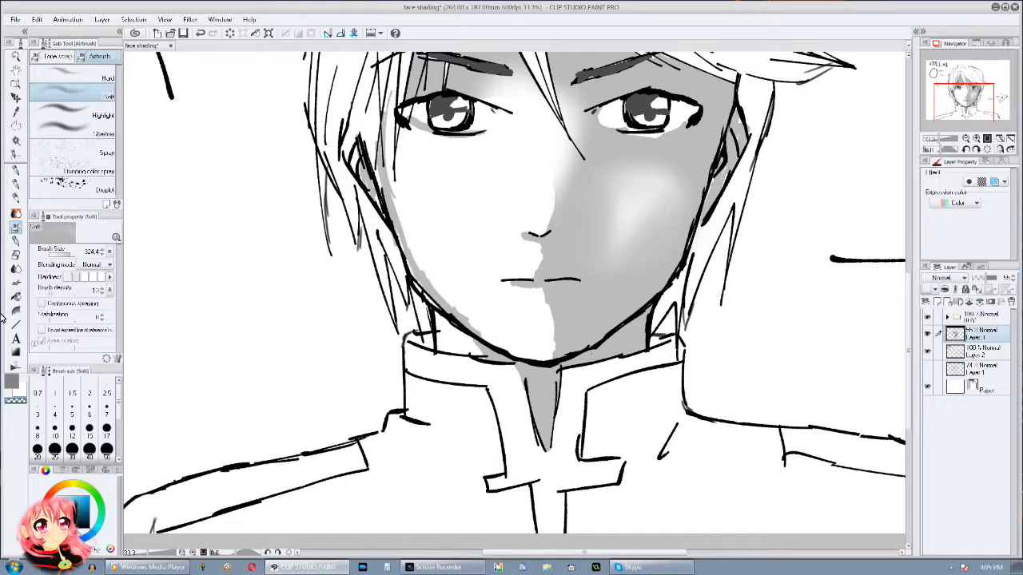
Step: Paint a hard-edged grey shadow up the side of the nose bridge with Droppy Ink at size 50
key(p)
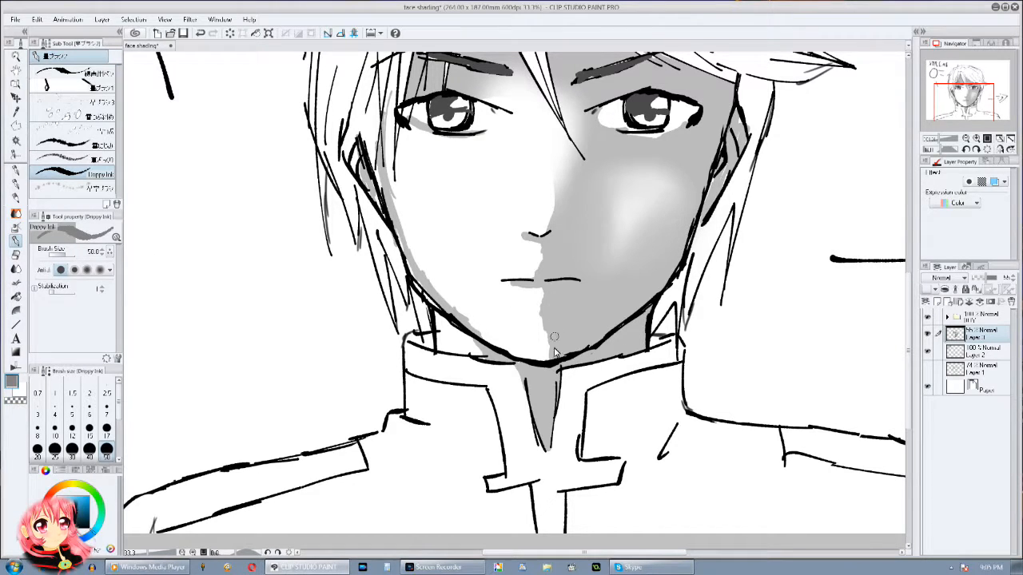
drag(592, 279, 567, 379)
scroll(567, 379, down, 3)
mouse_move(611, 288)
mouse_down()
mouse_move(563, 411)
mouse_move(608, 328)
mouse_up()
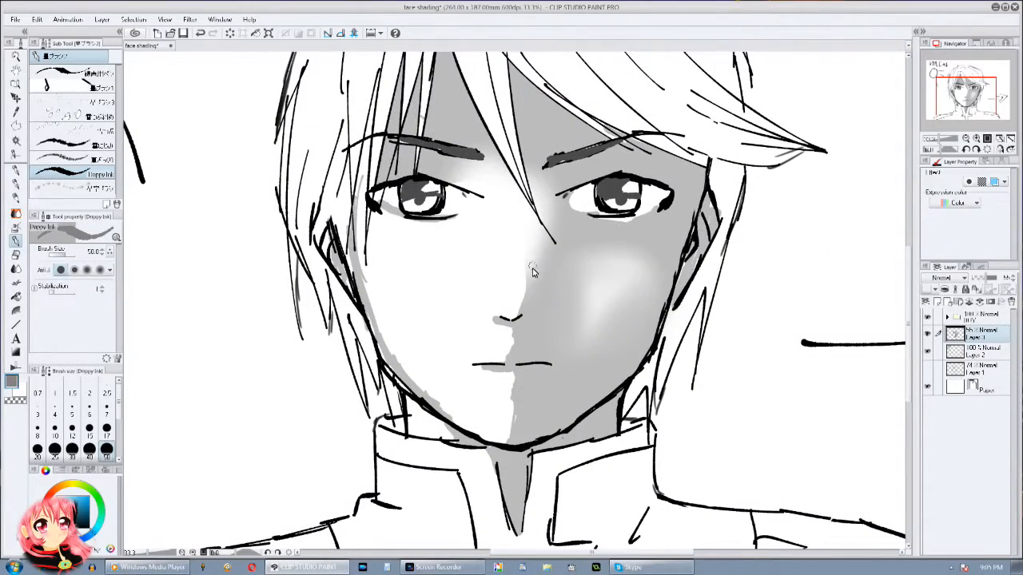
mouse_move(526, 295)
mouse_down()
mouse_move(543, 238)
mouse_move(521, 243)
mouse_move(538, 218)
mouse_up()
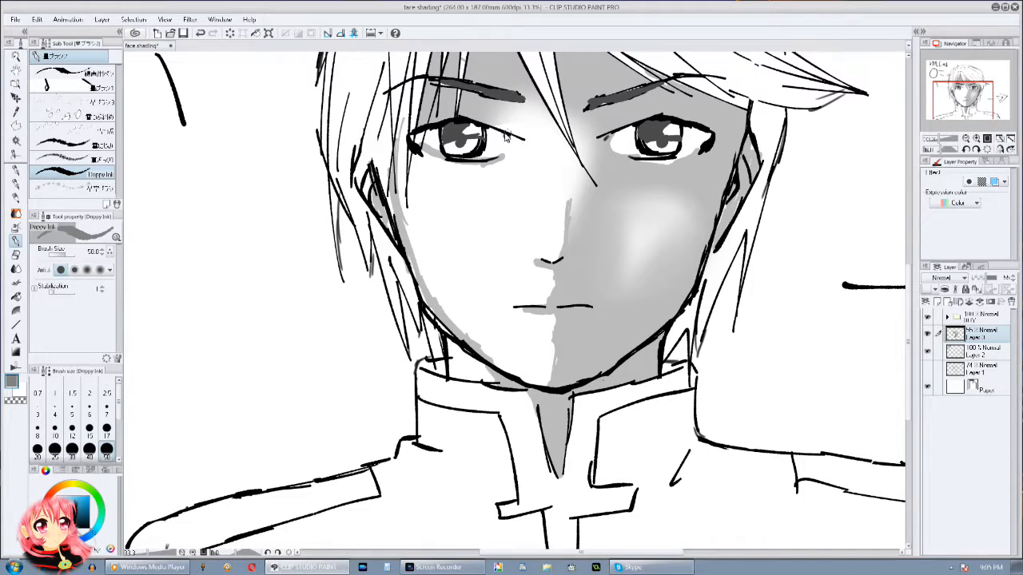
Step: Lower the opacity of the extreme-light shading layer to about 43%
drag(703, 170, 680, 191)
click(966, 138)
drag(627, 352, 649, 441)
mouse_move(987, 283)
mouse_down()
mouse_move(1005, 281)
mouse_move(979, 289)
mouse_move(984, 280)
mouse_up()
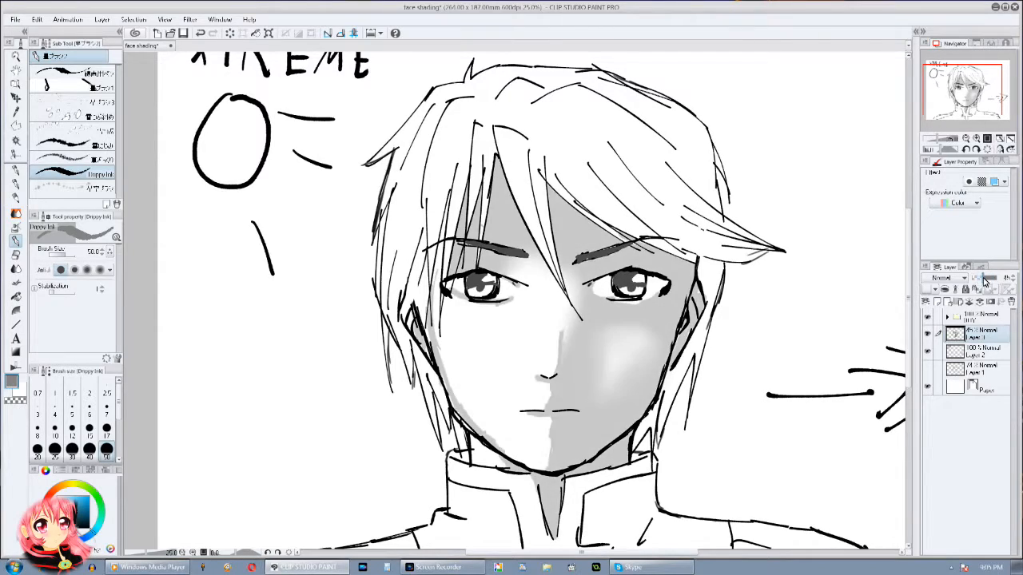
drag(523, 393, 458, 314)
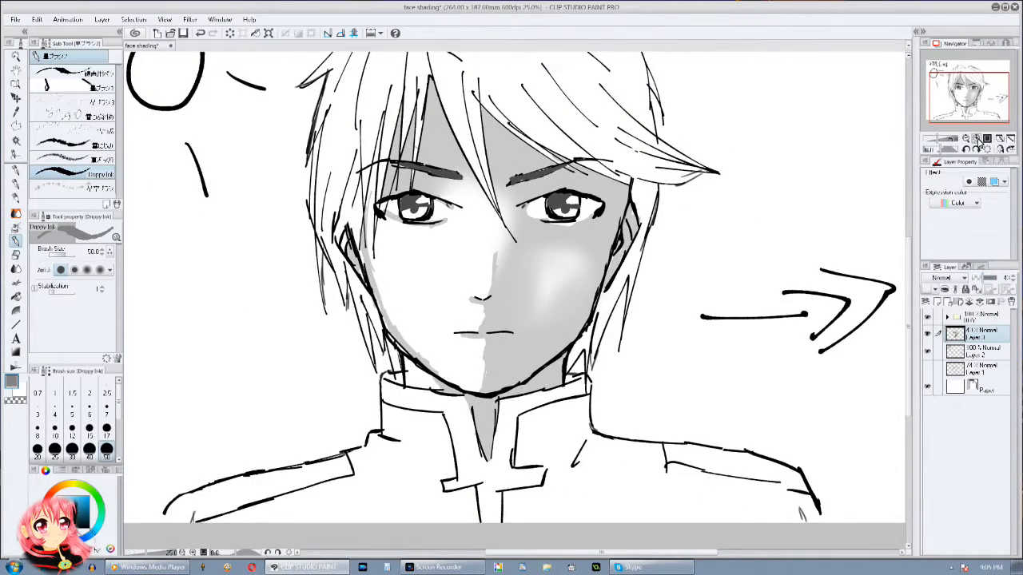
Step: Cut a hard-edged triangular highlight into the shaded cheek with Droppy Ink in the transparent colour
click(976, 139)
mouse_move(432, 245)
mouse_down()
mouse_move(477, 246)
mouse_move(510, 261)
mouse_move(491, 282)
mouse_move(497, 272)
mouse_move(465, 281)
mouse_move(440, 260)
mouse_move(465, 299)
mouse_move(496, 263)
mouse_move(467, 266)
mouse_move(456, 283)
mouse_move(484, 265)
mouse_move(457, 271)
mouse_move(481, 248)
mouse_move(450, 266)
mouse_up()
mouse_move(761, 307)
mouse_down()
mouse_move(798, 451)
mouse_move(871, 368)
mouse_up()
drag(560, 373, 675, 225)
drag(728, 194, 657, 240)
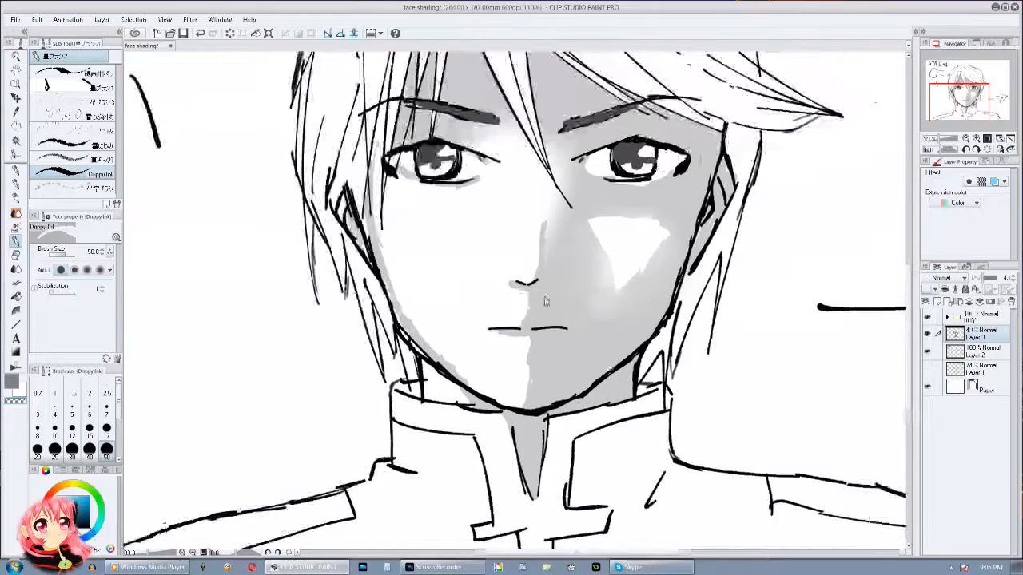
Step: Soften the edges of the triangular cheek highlight with the 324.4 Soft airbrush in grey
click(12, 382)
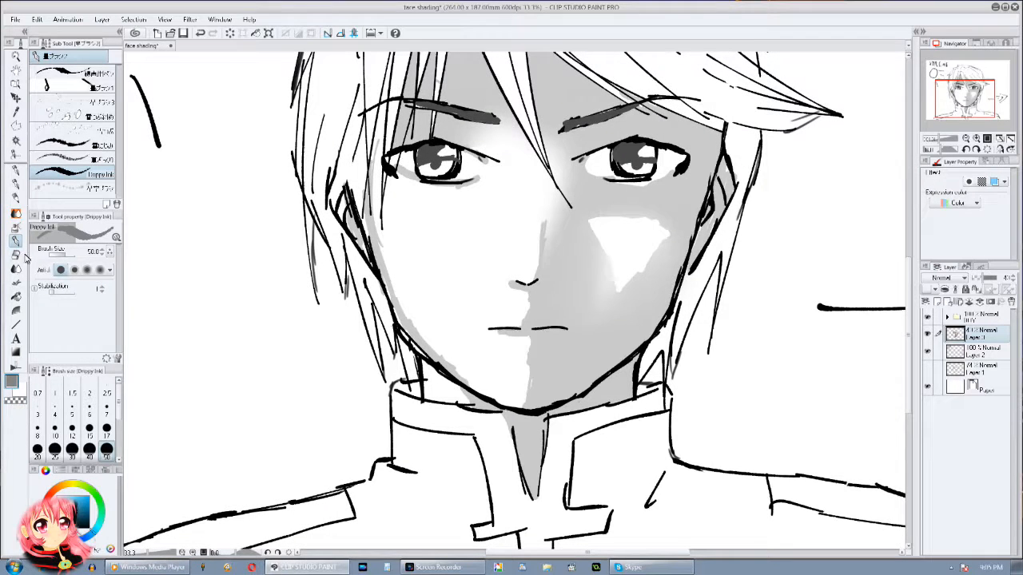
click(15, 227)
mouse_move(520, 239)
mouse_down()
mouse_move(593, 287)
mouse_move(577, 251)
mouse_move(588, 236)
mouse_move(655, 289)
mouse_move(639, 264)
mouse_move(651, 319)
mouse_move(659, 299)
mouse_up()
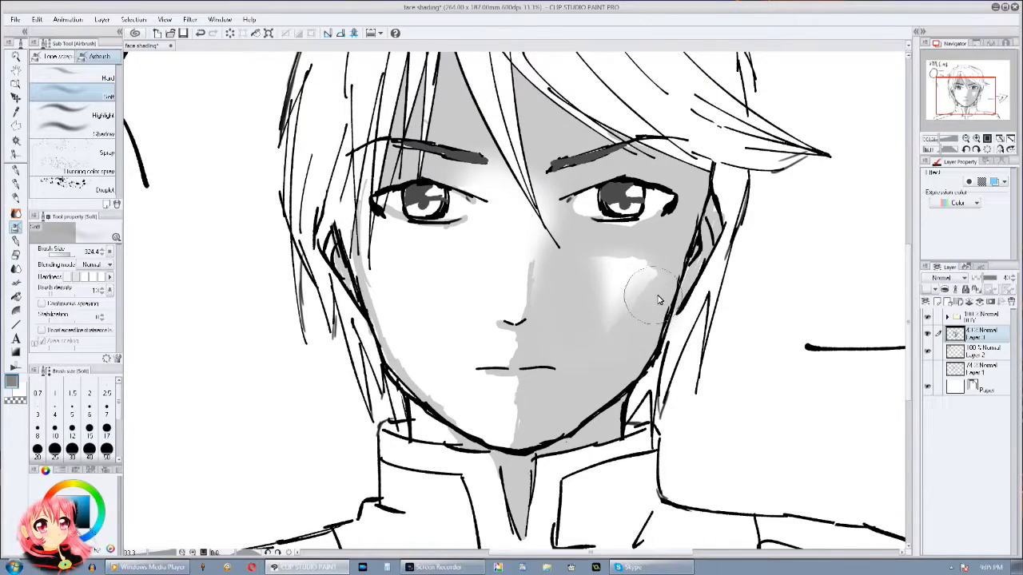
drag(962, 104, 956, 94)
click(965, 139)
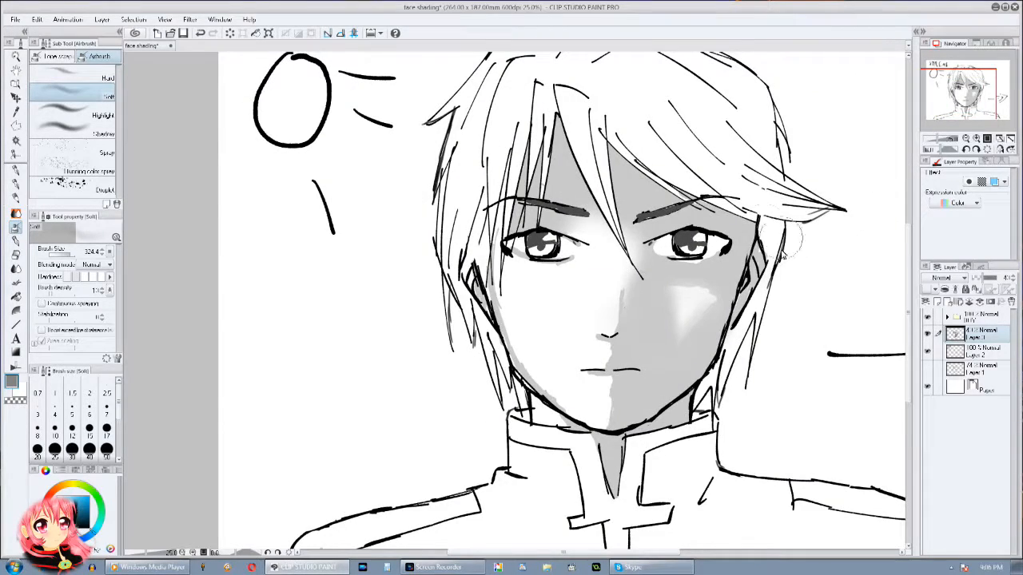
mouse_move(805, 274)
mouse_down()
mouse_move(714, 338)
mouse_move(706, 294)
mouse_move(726, 304)
mouse_up()
drag(932, 140, 935, 139)
mouse_move(711, 331)
mouse_down()
mouse_move(664, 402)
mouse_move(653, 380)
mouse_up()
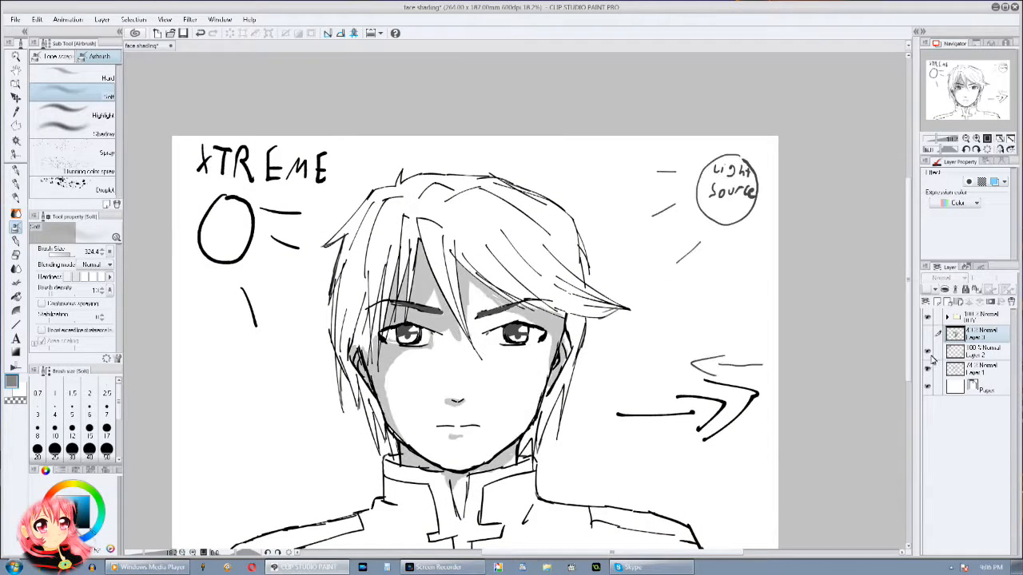
Step: Compare the first light setup with the extreme side light by toggling the visibility of the shading layers
click(930, 350)
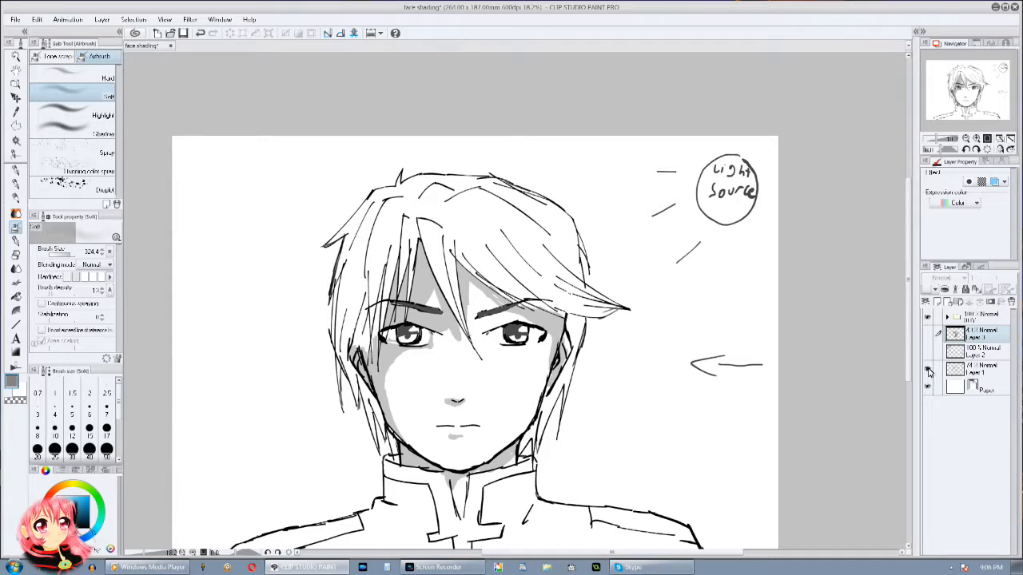
click(929, 369)
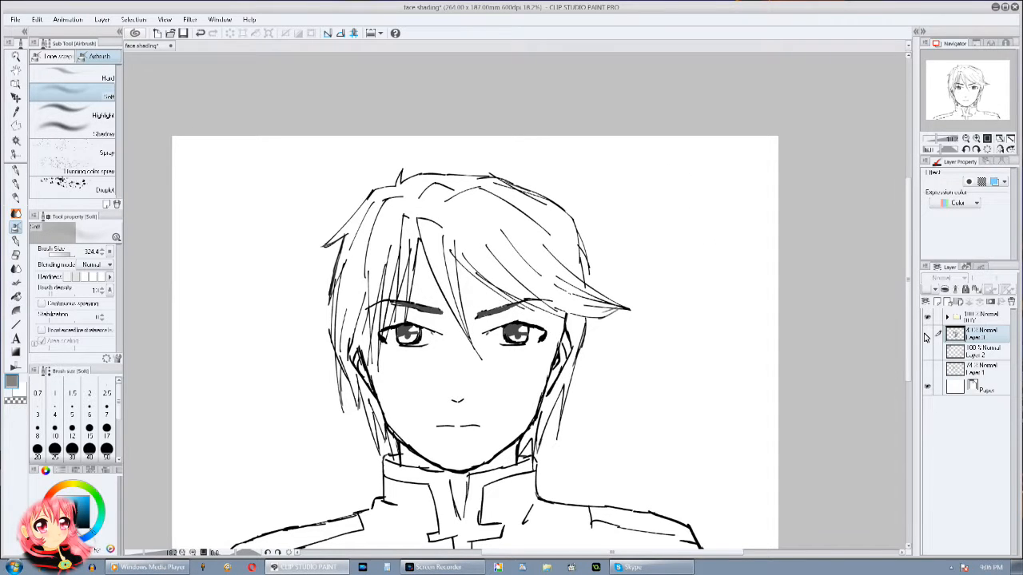
click(929, 334)
click(928, 352)
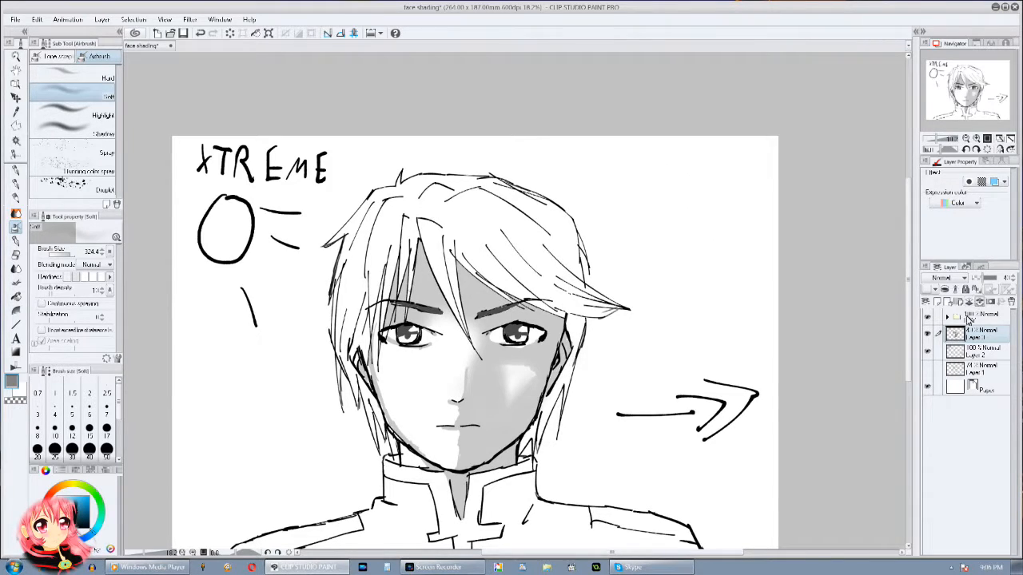
Step: Merge the extreme-light shading of Layer 3 down into Layer 2 and hide the merged layer
click(970, 304)
click(927, 336)
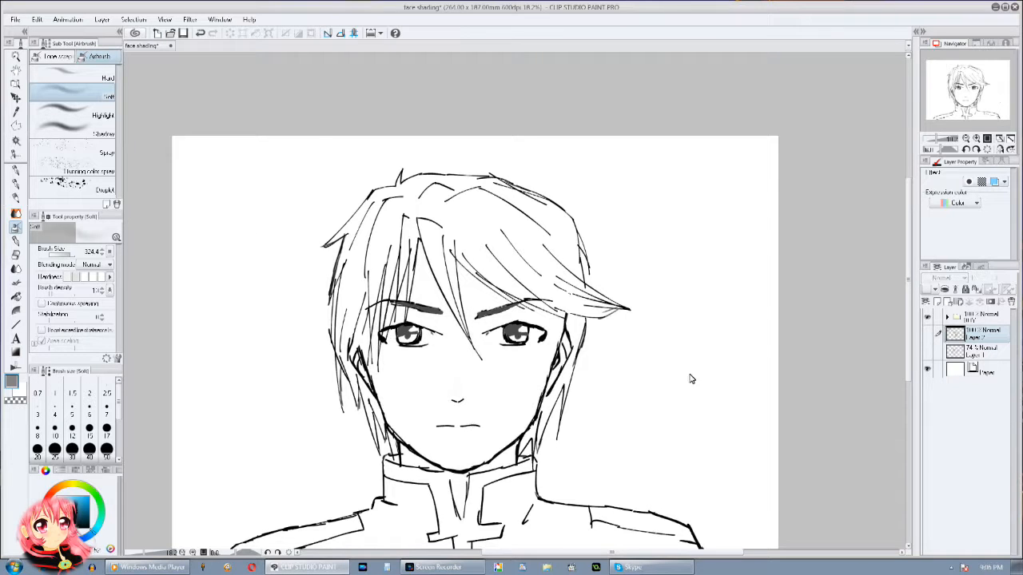
drag(731, 363, 763, 315)
Step: Add a new layer and handwrite "Light From BEHIND!" in black beside the head with Droppy Ink
click(941, 304)
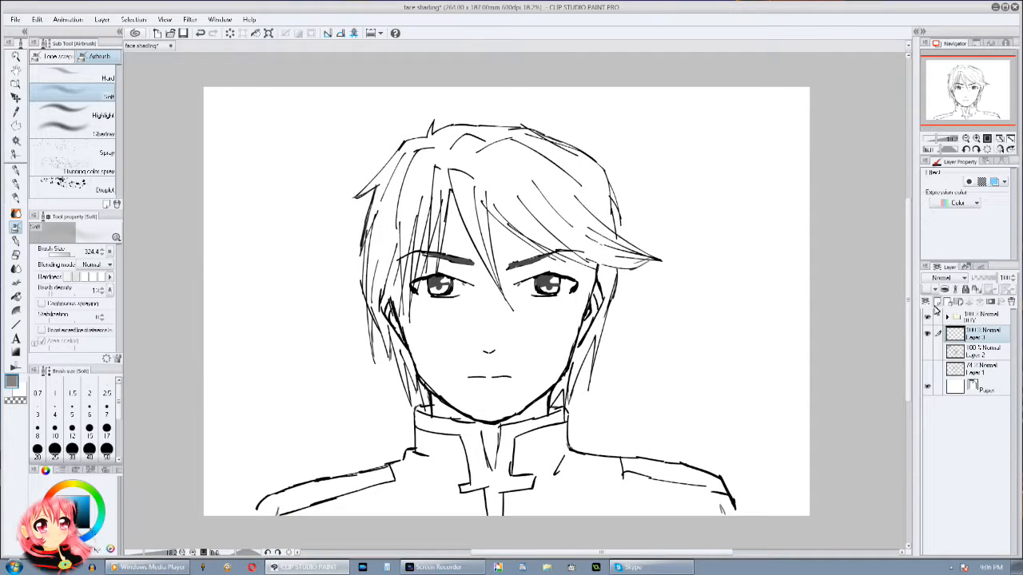
click(13, 241)
click(83, 521)
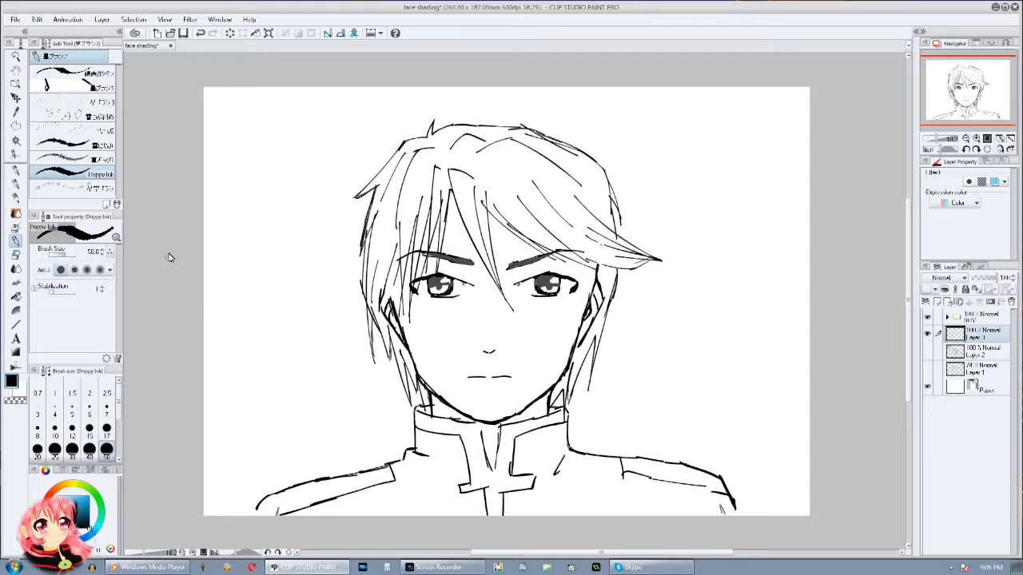
drag(239, 104, 247, 112)
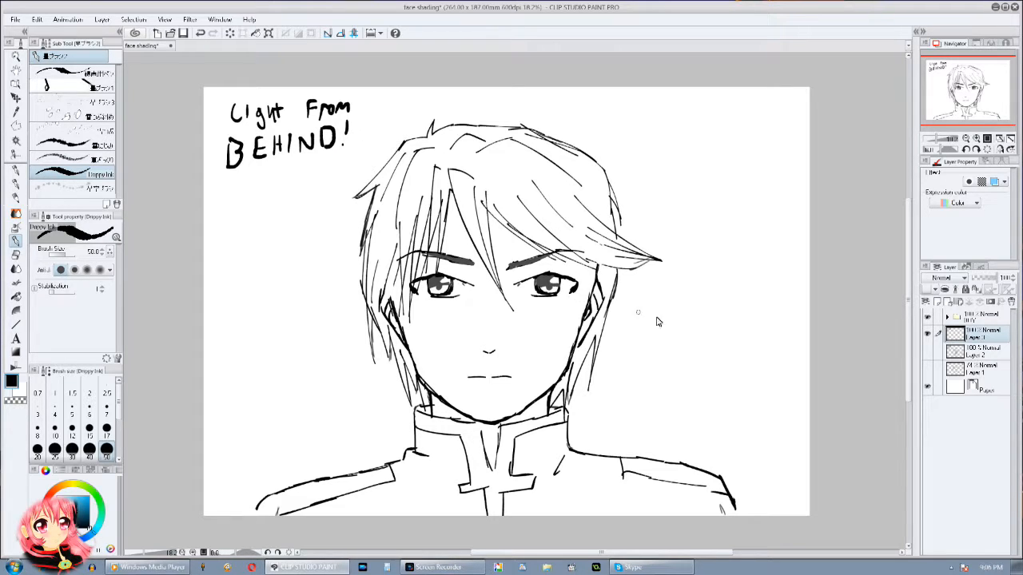
Step: Draw a downward outward arrow on each side of the figure and a circle labelled "Light Source" beside the top of the hair
drag(712, 389, 746, 384)
drag(284, 385, 289, 408)
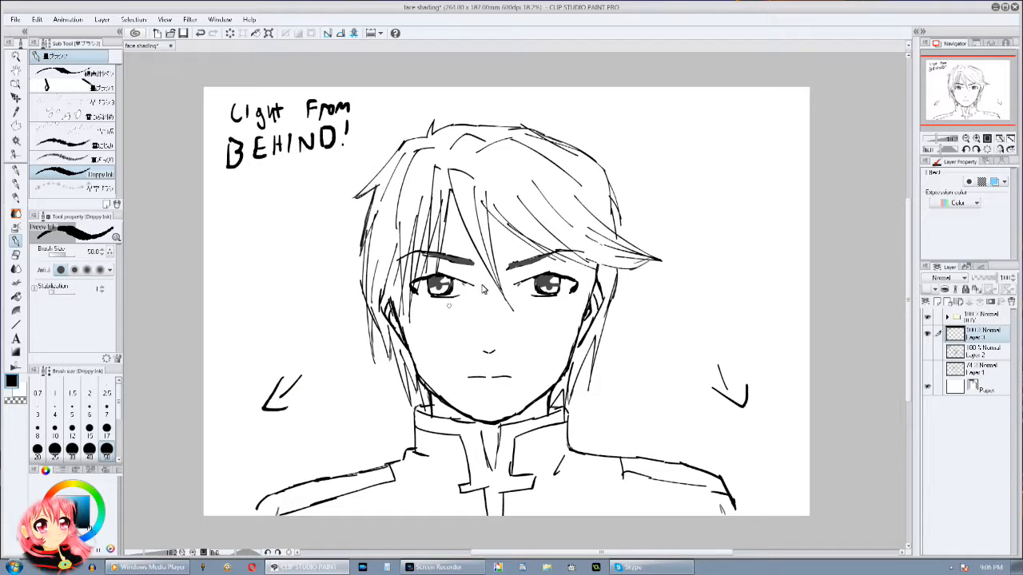
mouse_move(601, 151)
mouse_down()
mouse_move(622, 128)
mouse_move(634, 172)
mouse_move(605, 159)
mouse_move(632, 130)
mouse_up()
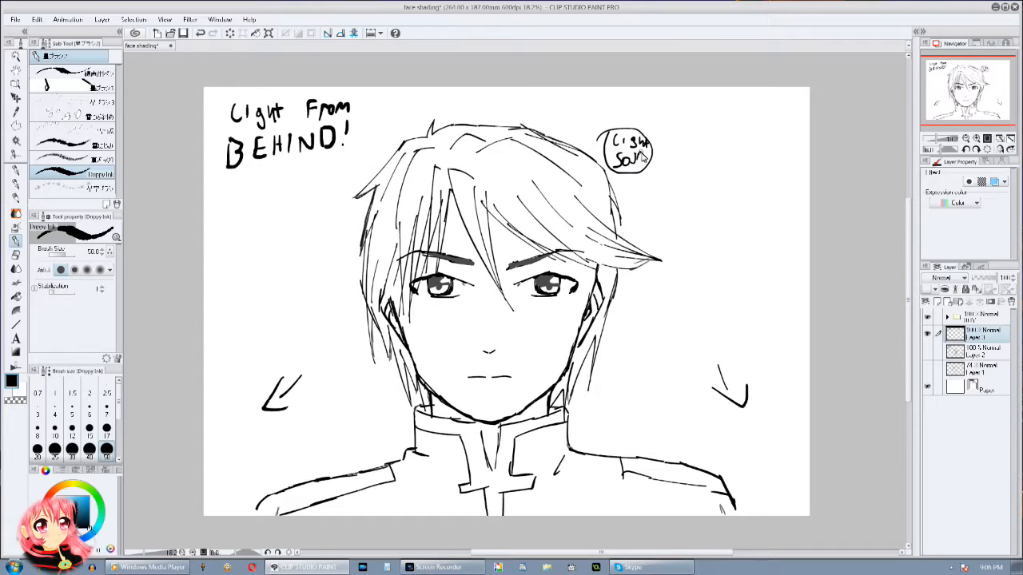
drag(648, 155, 650, 162)
Step: Hide the layer with the light-direction notes and add a new shading layer at about 55% opacity
drag(644, 295, 667, 262)
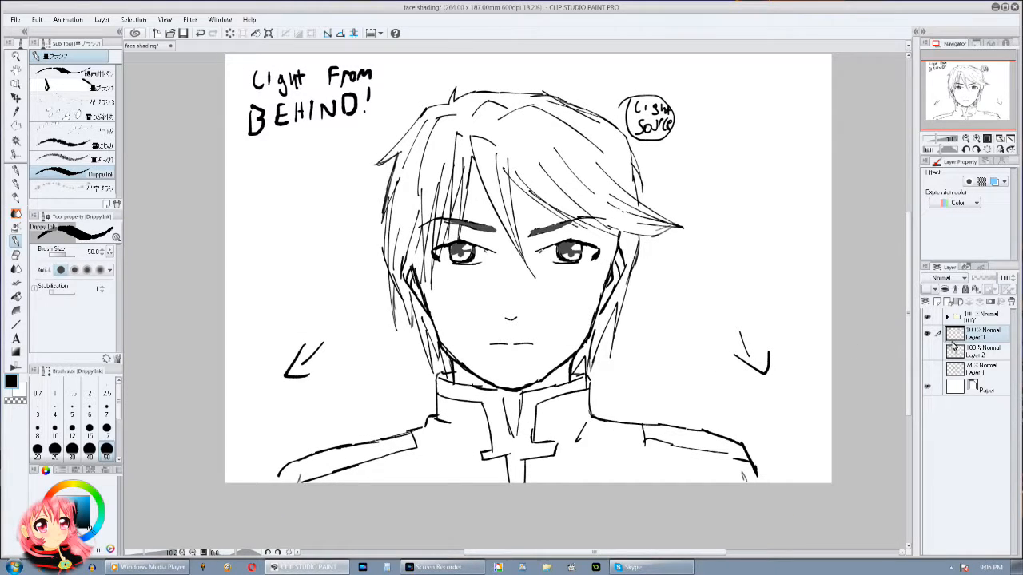
drag(672, 343, 669, 362)
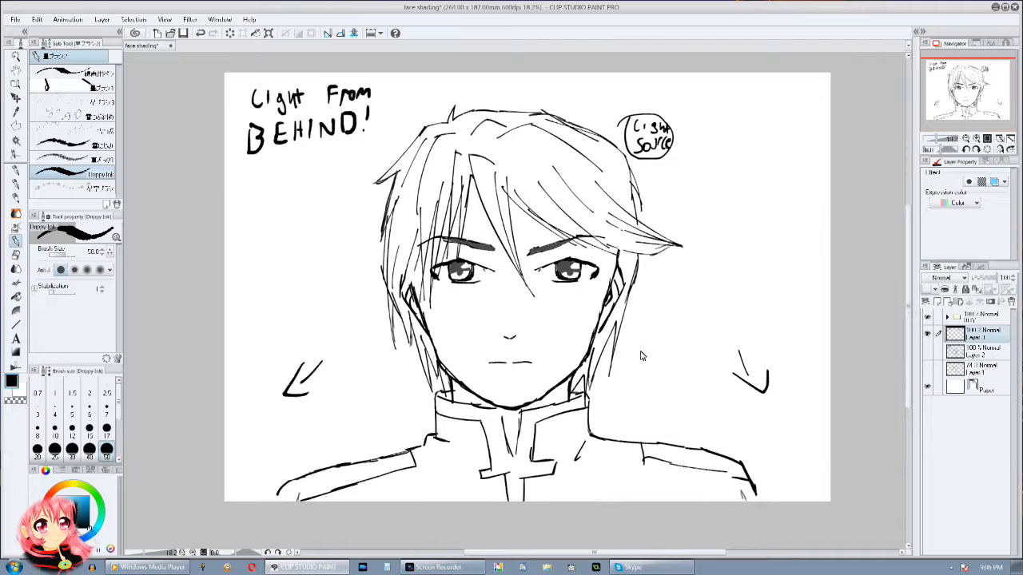
click(926, 334)
click(937, 303)
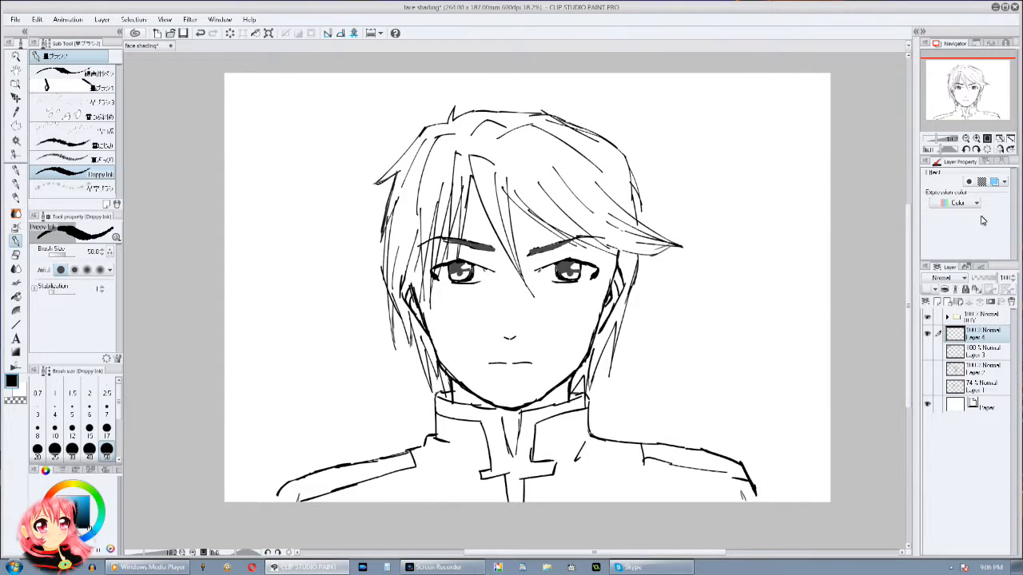
click(966, 139)
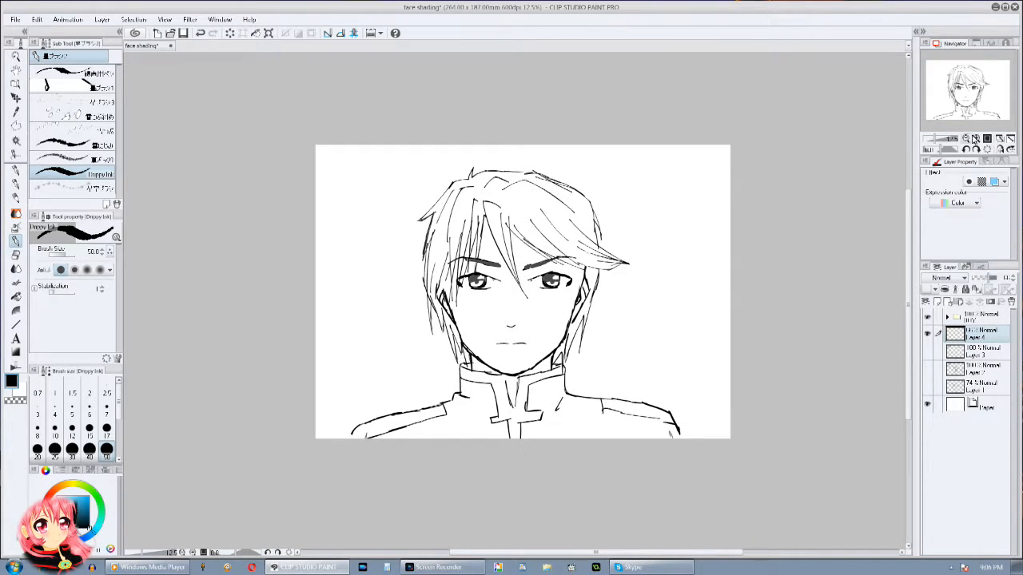
click(976, 140)
click(975, 139)
drag(545, 344, 533, 259)
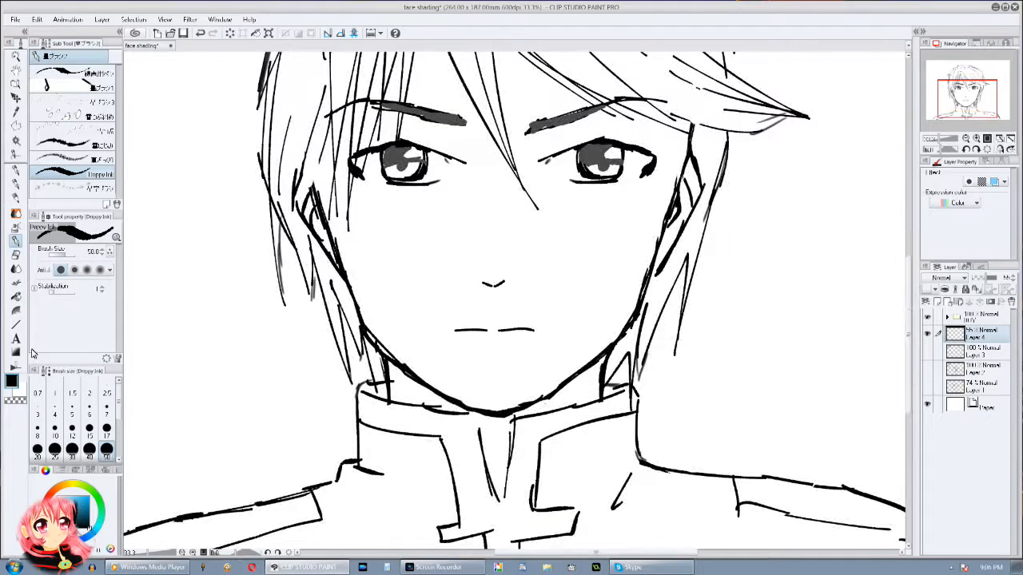
Step: Paint a grey stroke at the temple above the ear with Droppy Ink at size 50 to close the gap in the outline
drag(62, 521, 60, 512)
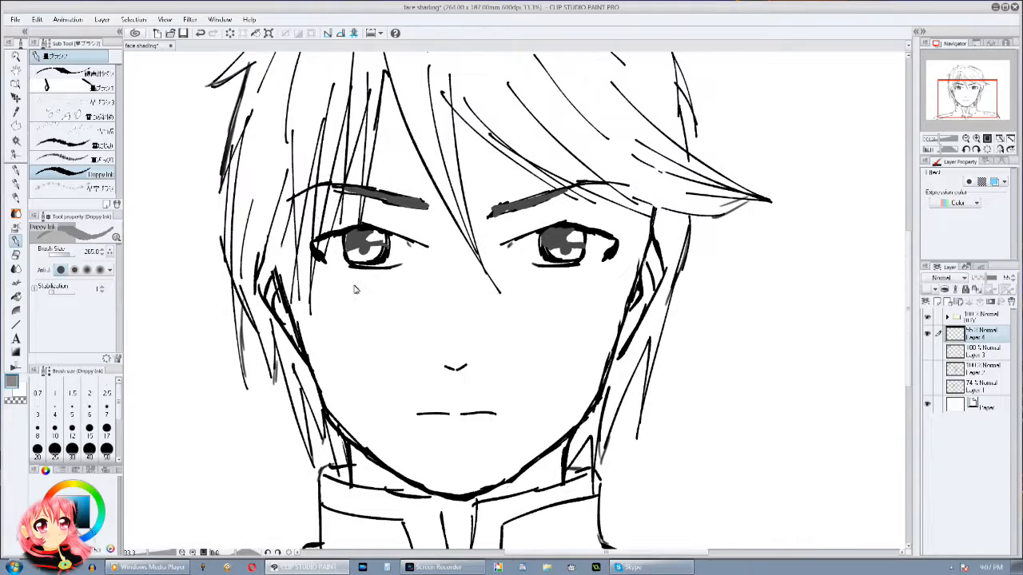
click(106, 450)
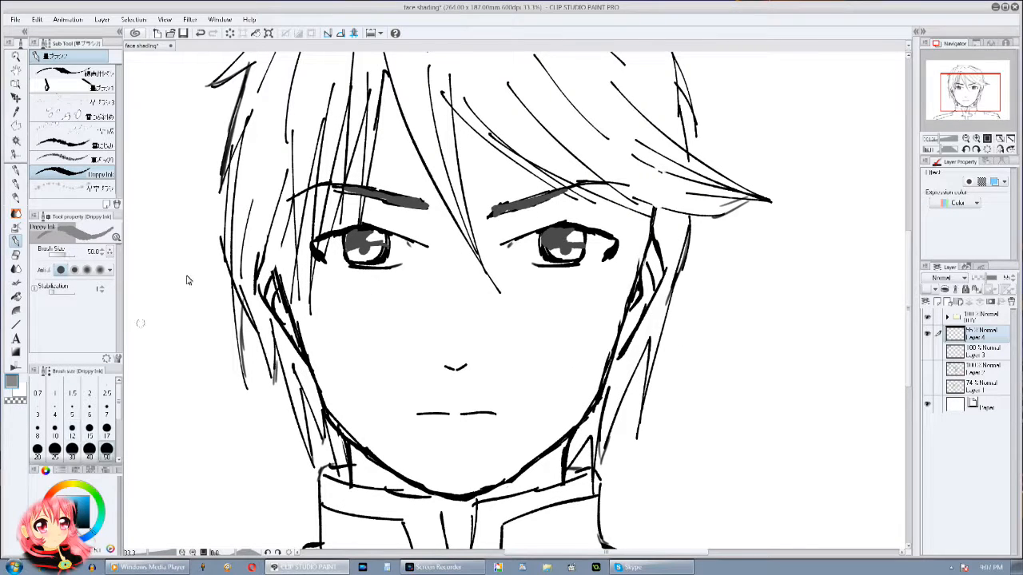
drag(286, 214, 274, 291)
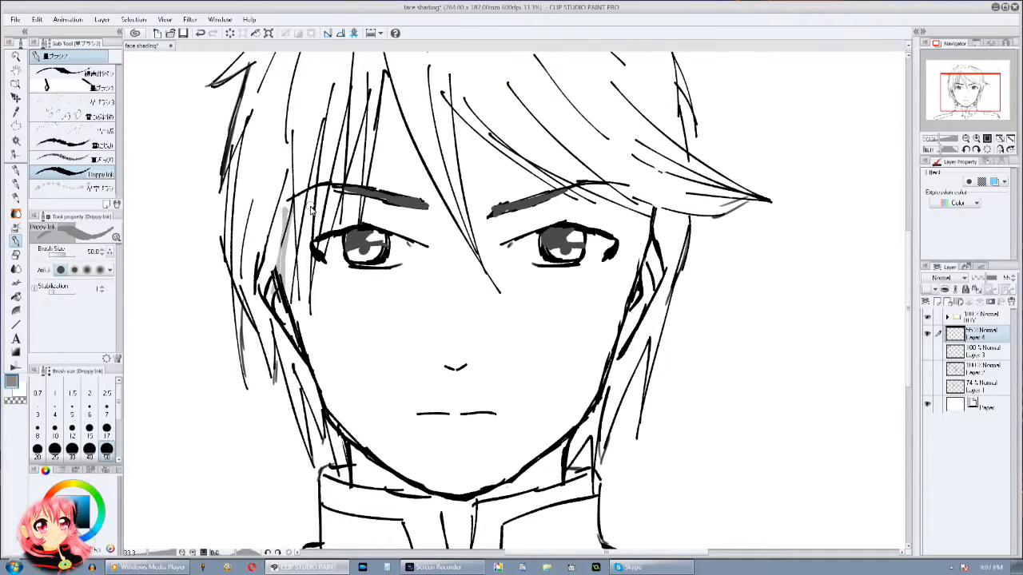
Step: Fill the whole face and the remaining forehead gaps between the hair strands with grey, referring to other layers
key(g)
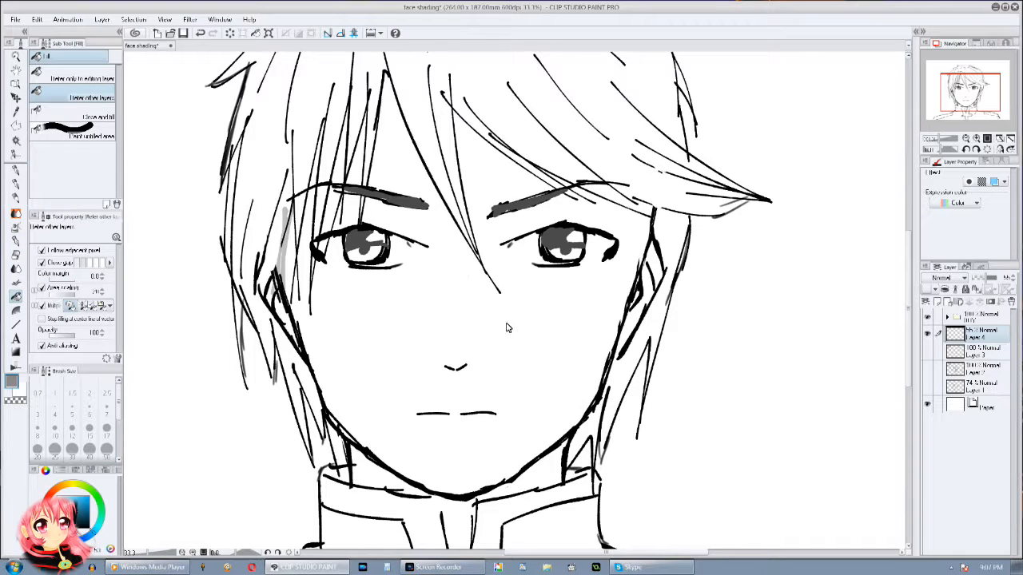
click(508, 330)
click(362, 175)
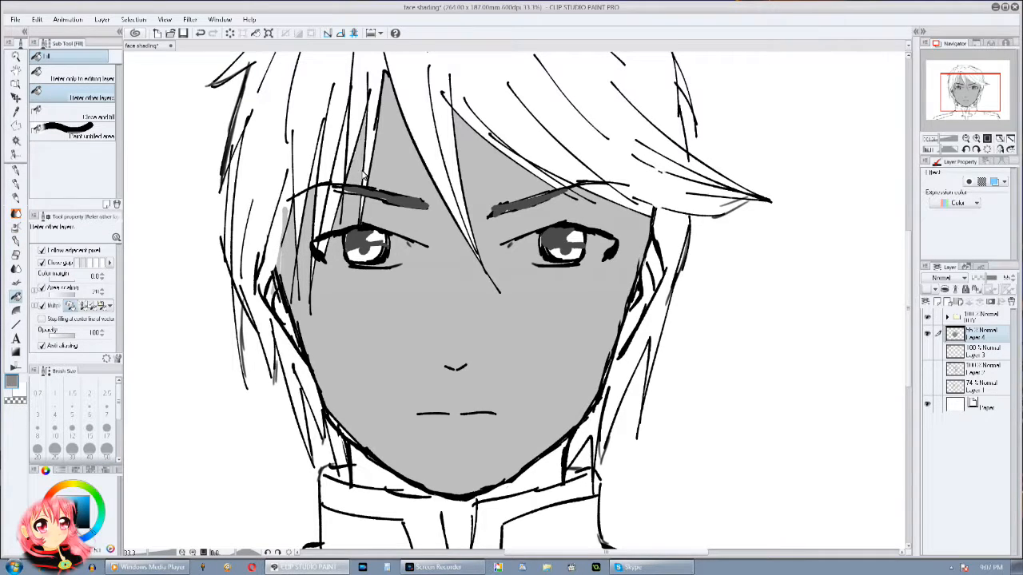
click(315, 185)
Step: Paint both ears grey with Droppy Ink
click(16, 242)
mouse_move(273, 284)
mouse_down()
mouse_move(284, 326)
mouse_move(269, 270)
mouse_move(266, 281)
mouse_up()
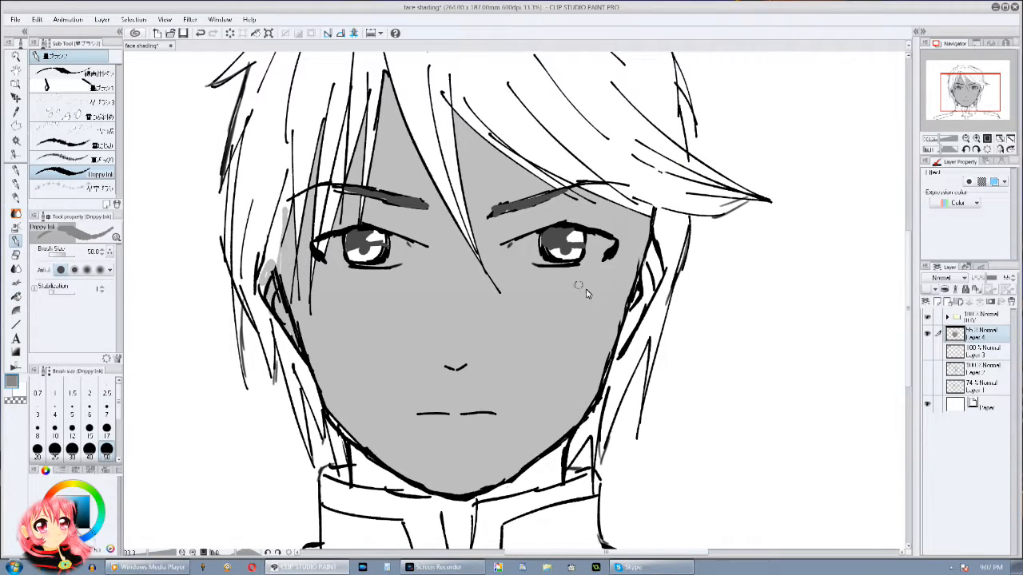
mouse_move(632, 310)
mouse_down()
mouse_move(628, 343)
mouse_move(651, 275)
mouse_move(653, 289)
mouse_move(645, 257)
mouse_up()
Step: Outline the V-shaped collar opening in grey, and fill it and the neck areas beneath the jaw with grey
drag(536, 417, 569, 289)
drag(471, 370, 496, 453)
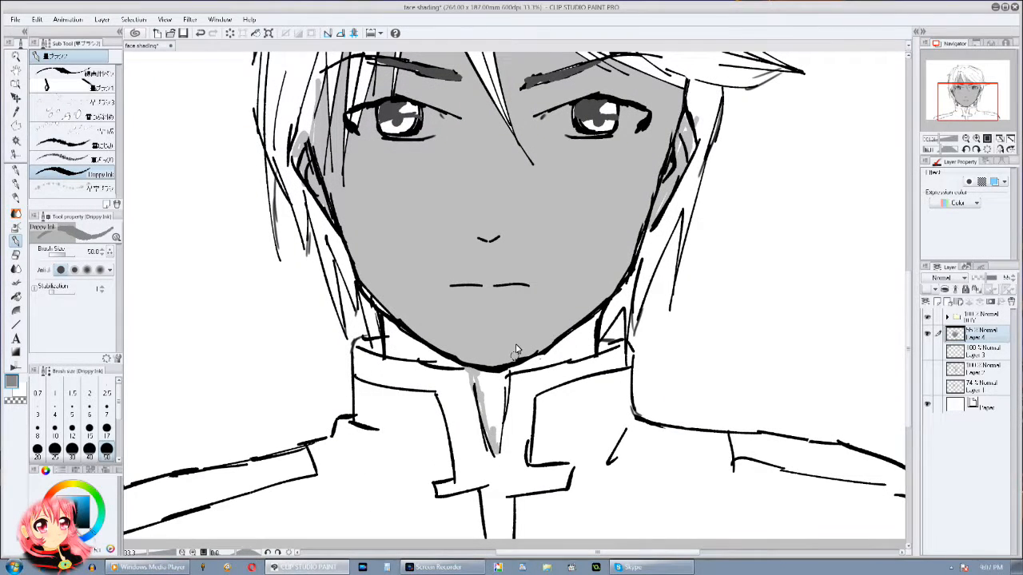
click(17, 297)
click(505, 388)
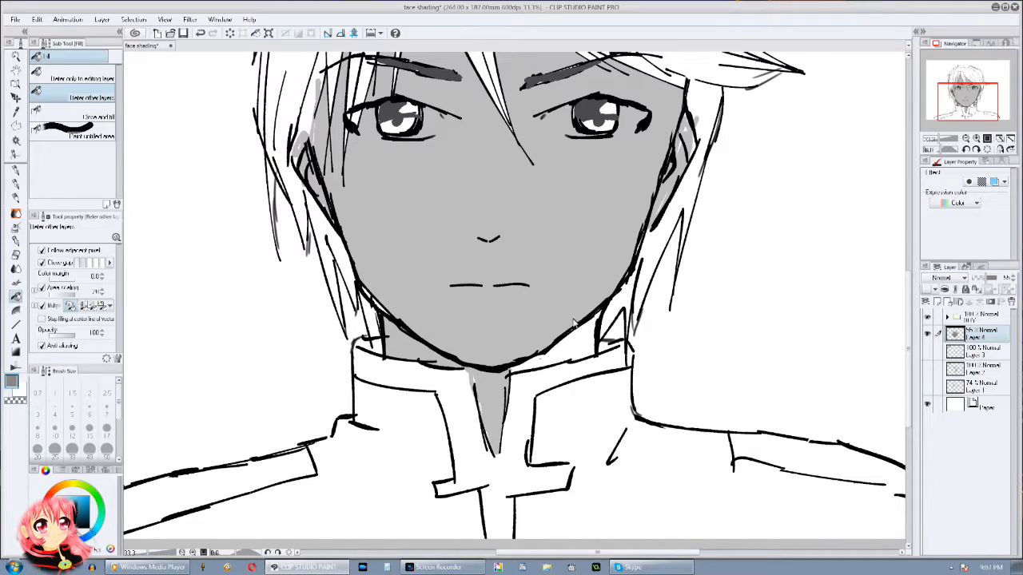
click(567, 350)
Step: Switch to Droppy Ink with the transparent colour for erasing highlights out of the grey face shading
drag(546, 323, 517, 410)
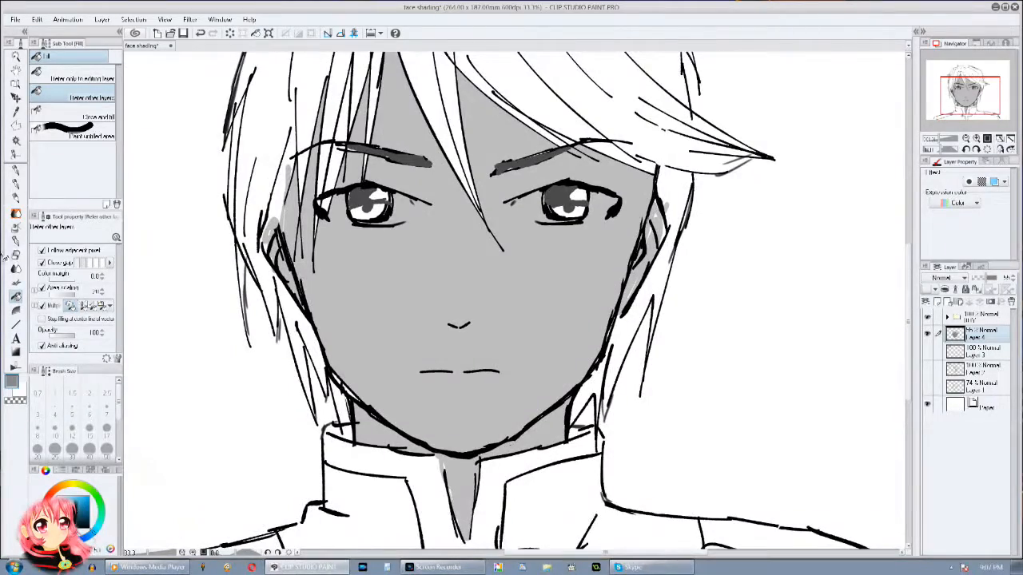
click(16, 242)
mouse_move(460, 272)
mouse_down()
mouse_move(454, 296)
mouse_move(466, 261)
mouse_up()
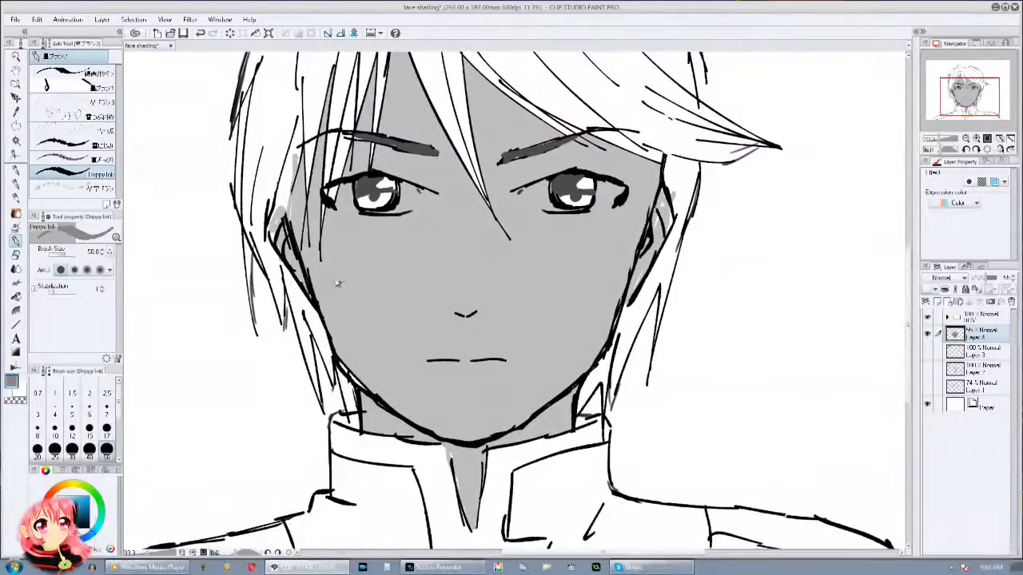
click(26, 396)
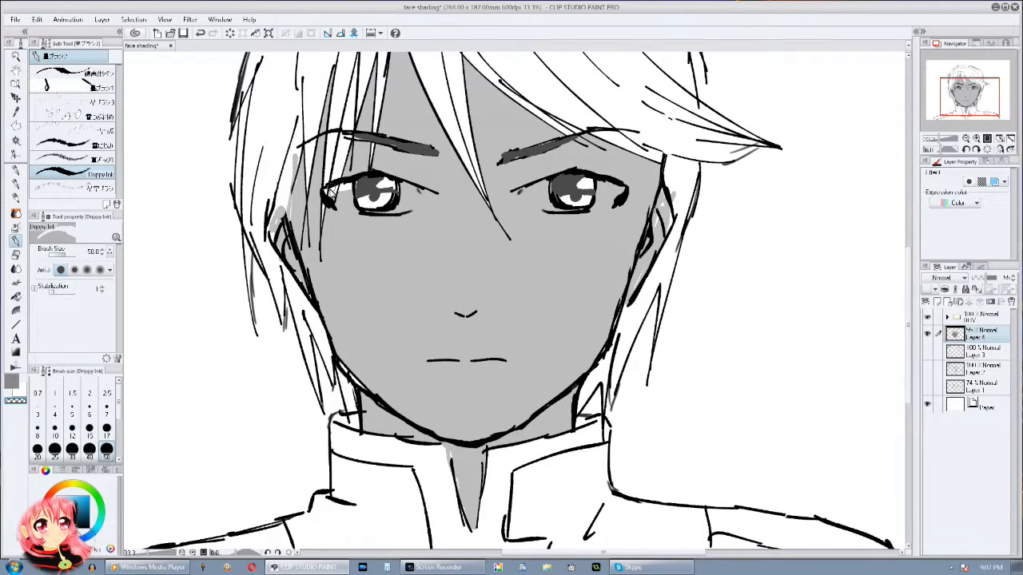
mouse_move(349, 193)
mouse_down()
mouse_move(394, 191)
mouse_move(411, 206)
mouse_up()
key(ctrl+z)
key(ctrl+z)
Step: Erase soft highlights out of the grey around both eyes with the Soft airbrush in the transparent colour
click(15, 227)
mouse_move(394, 209)
mouse_down()
mouse_move(400, 196)
mouse_move(359, 195)
mouse_move(369, 190)
mouse_up()
mouse_move(538, 197)
mouse_down()
mouse_move(599, 195)
mouse_move(549, 198)
mouse_up()
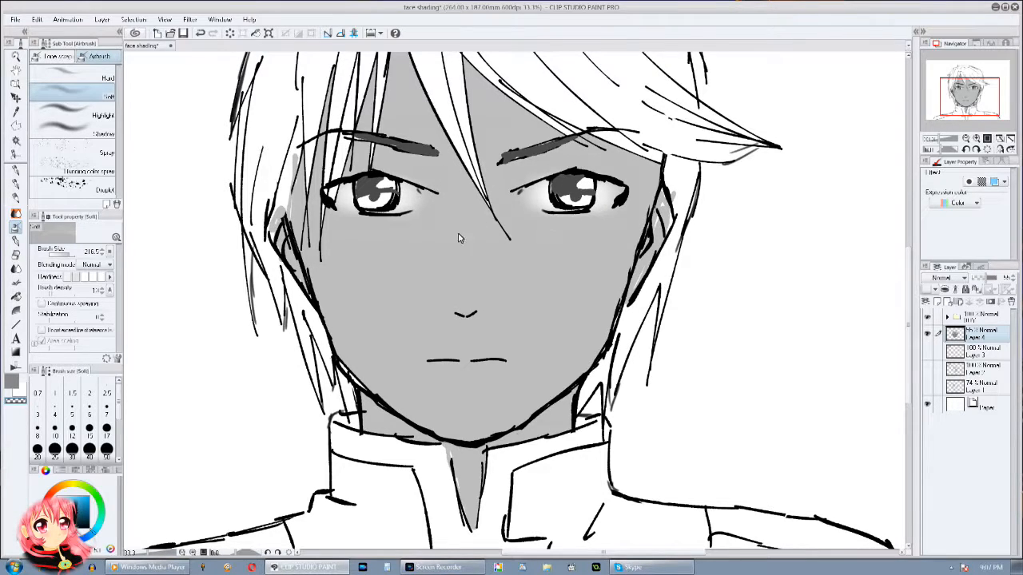
Step: Erase thin rim highlights along the ears, both sides of the face and the jaw with transparent Droppy Ink at size about 110
scroll(460, 238, up, 1)
click(11, 387)
click(16, 241)
click(18, 401)
scroll(129, 401, down, 2)
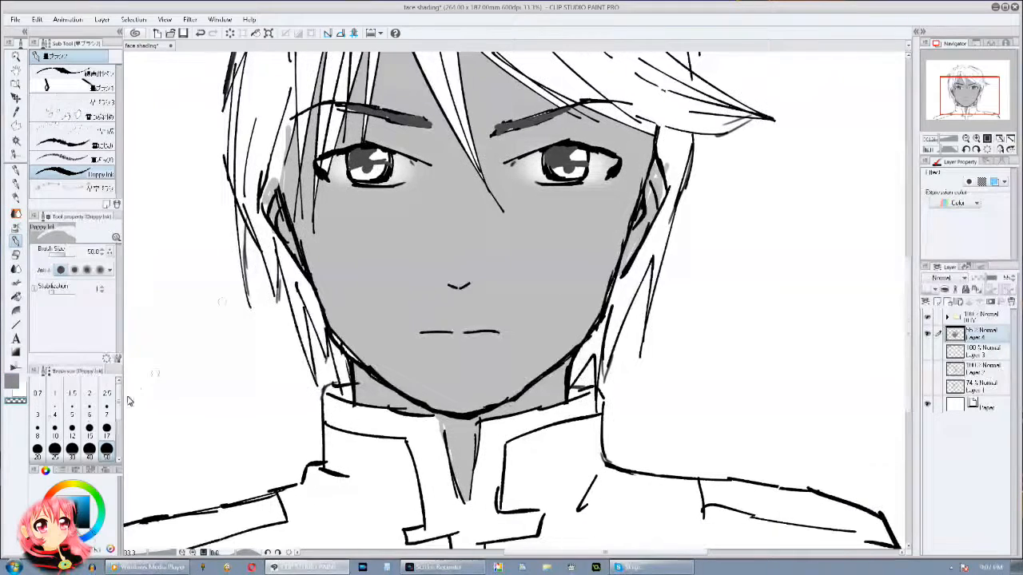
click(71, 254)
drag(71, 254, 67, 253)
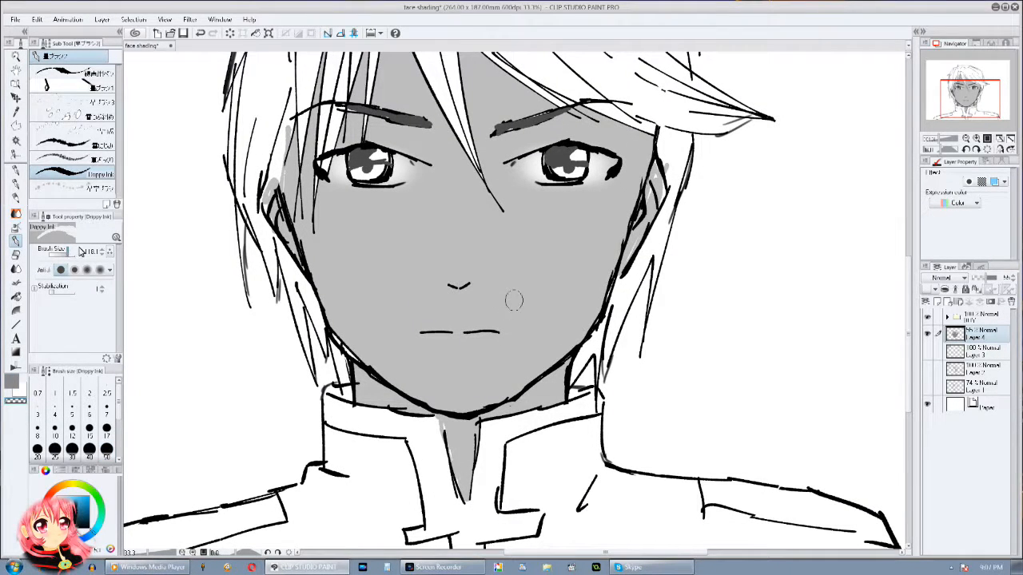
drag(266, 194, 277, 240)
drag(286, 181, 316, 277)
drag(332, 323, 403, 390)
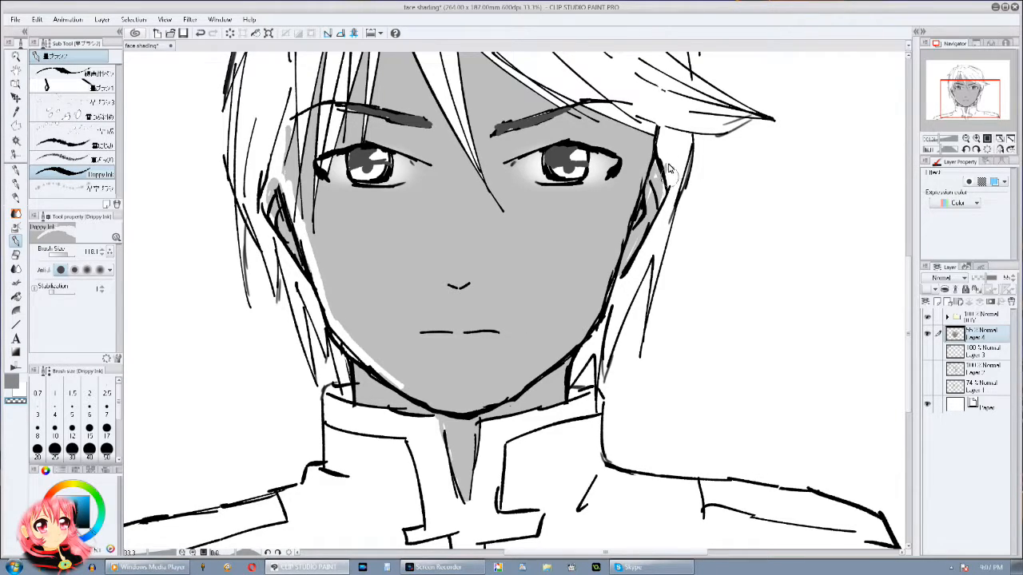
mouse_move(635, 187)
mouse_down()
mouse_move(593, 327)
mouse_move(605, 289)
mouse_move(543, 372)
mouse_up()
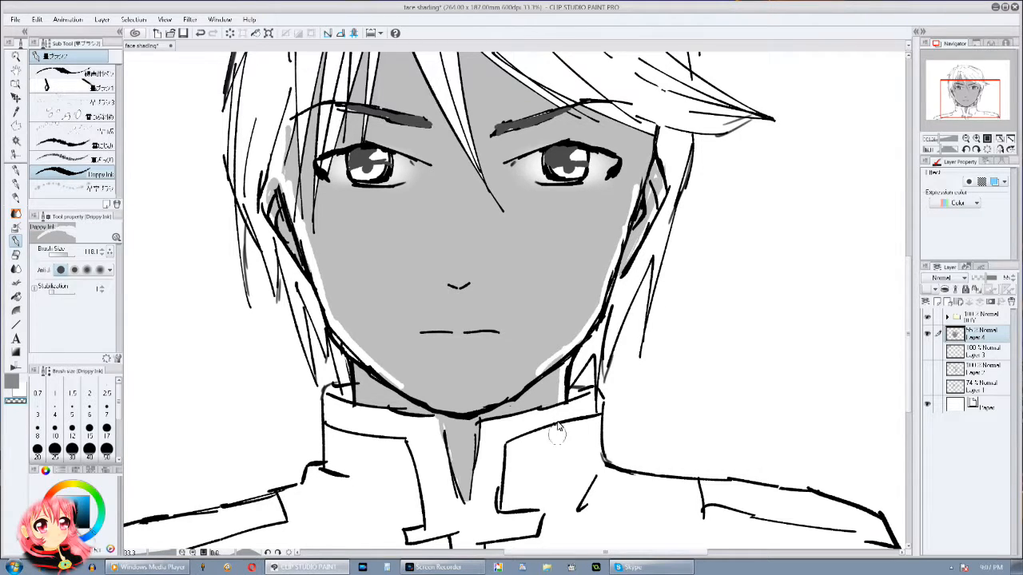
drag(427, 328, 479, 324)
mouse_move(511, 314)
mouse_down()
mouse_move(511, 396)
mouse_move(514, 361)
mouse_up()
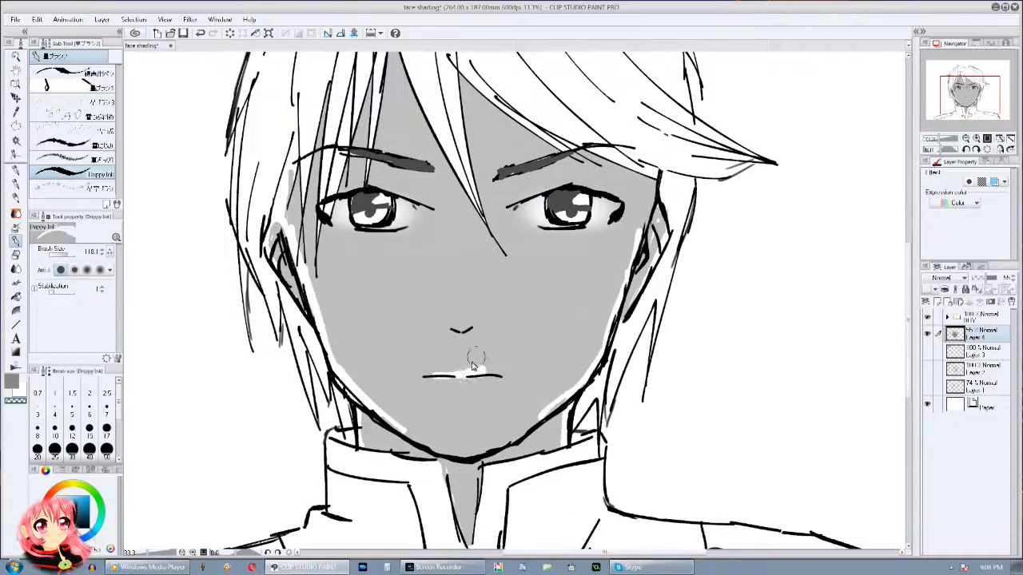
key(ctrl+z)
key(ctrl+z)
Step: Erase crisp highlights out of the grey above the lip line, on the nose tip and on the upper eyelids
drag(427, 374, 488, 374)
drag(452, 323, 472, 323)
mouse_move(598, 249)
mouse_down()
mouse_move(595, 264)
mouse_move(626, 230)
mouse_up()
drag(409, 173, 442, 175)
mouse_move(686, 274)
mouse_down()
mouse_move(653, 470)
mouse_move(679, 318)
mouse_move(853, 189)
mouse_move(738, 310)
mouse_up()
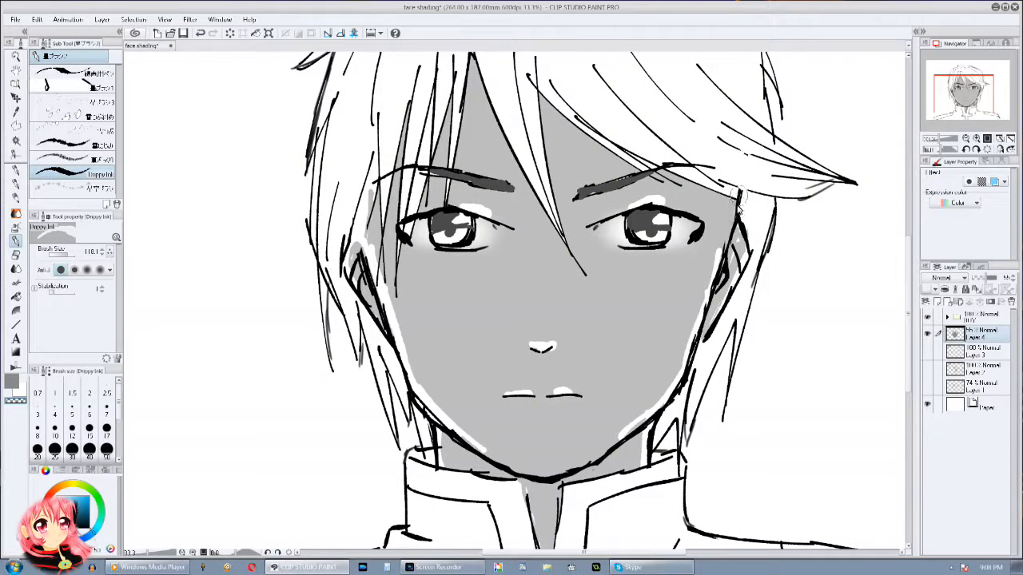
Step: Erase soft highlights on both cheeks, around the nose and on the ears with the transparent Soft airbrush
click(15, 227)
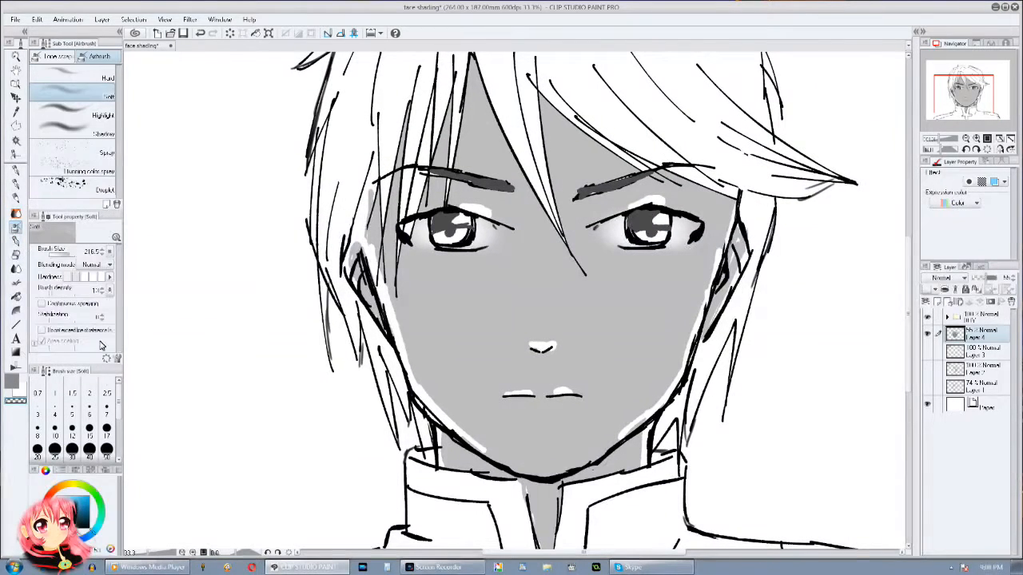
mouse_move(431, 407)
mouse_down()
mouse_move(431, 384)
mouse_move(403, 336)
mouse_move(418, 335)
mouse_move(436, 298)
mouse_move(433, 260)
mouse_up()
mouse_move(699, 303)
mouse_down()
mouse_move(659, 424)
mouse_move(700, 299)
mouse_move(655, 290)
mouse_up()
mouse_move(536, 338)
mouse_down()
mouse_move(539, 365)
mouse_move(562, 394)
mouse_up()
drag(357, 307, 365, 270)
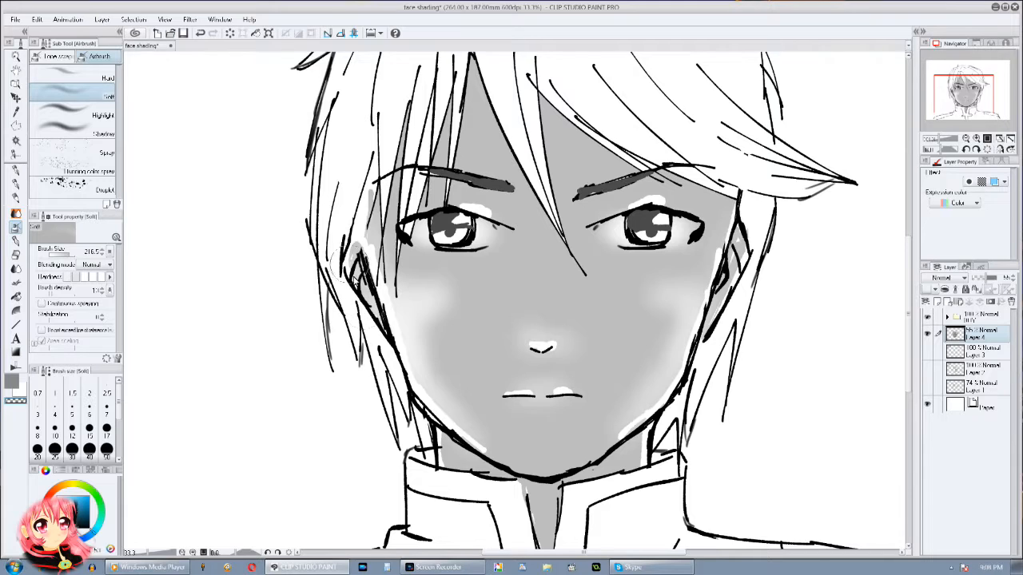
drag(721, 267, 741, 292)
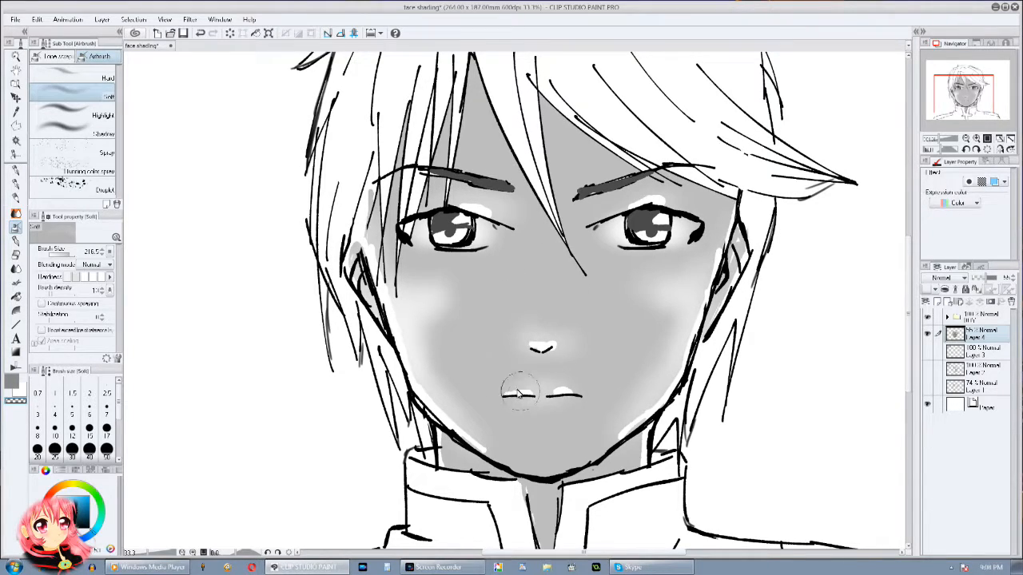
Step: Extend the soft airbrushed highlights down both cheeks towards the jaw
mouse_move(437, 328)
mouse_down()
mouse_move(427, 398)
mouse_move(490, 413)
mouse_up()
mouse_move(668, 317)
mouse_down()
mouse_move(665, 385)
mouse_move(631, 421)
mouse_move(651, 337)
mouse_up()
drag(445, 346, 452, 378)
drag(668, 356, 656, 355)
Step: Show Layer 3 with the light-source notes alongside the Layer 4 shading and examine the whole drawing
click(965, 139)
mouse_move(703, 271)
mouse_down()
mouse_move(638, 454)
mouse_move(676, 269)
mouse_move(703, 354)
mouse_move(703, 322)
mouse_move(673, 365)
mouse_up()
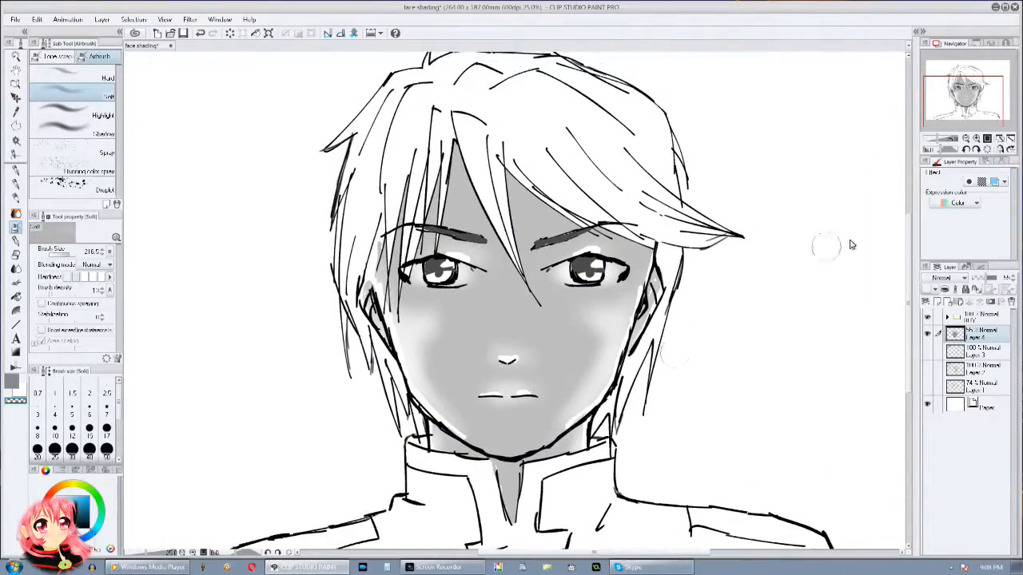
click(928, 334)
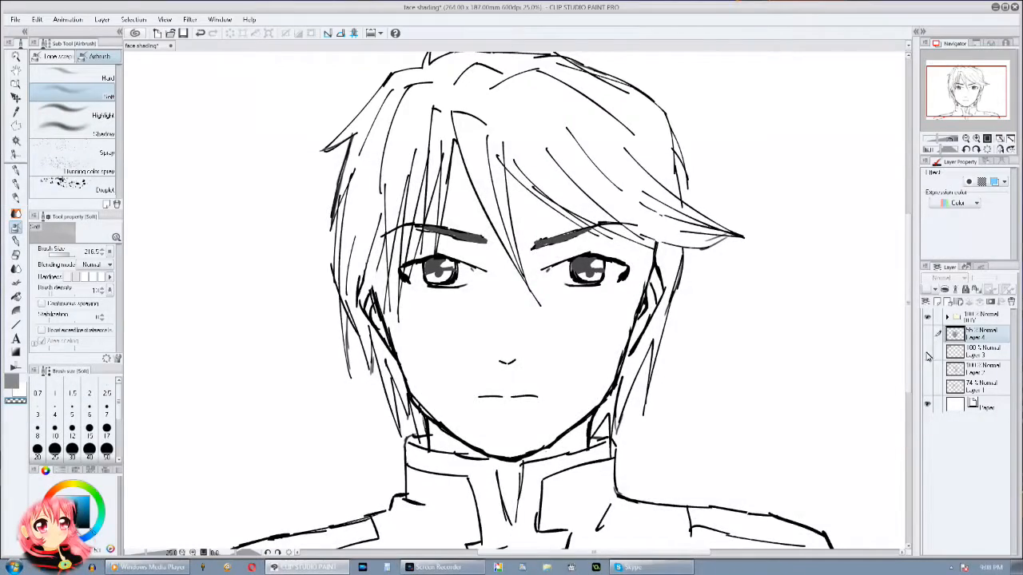
click(927, 351)
click(928, 334)
click(937, 140)
drag(711, 238, 724, 246)
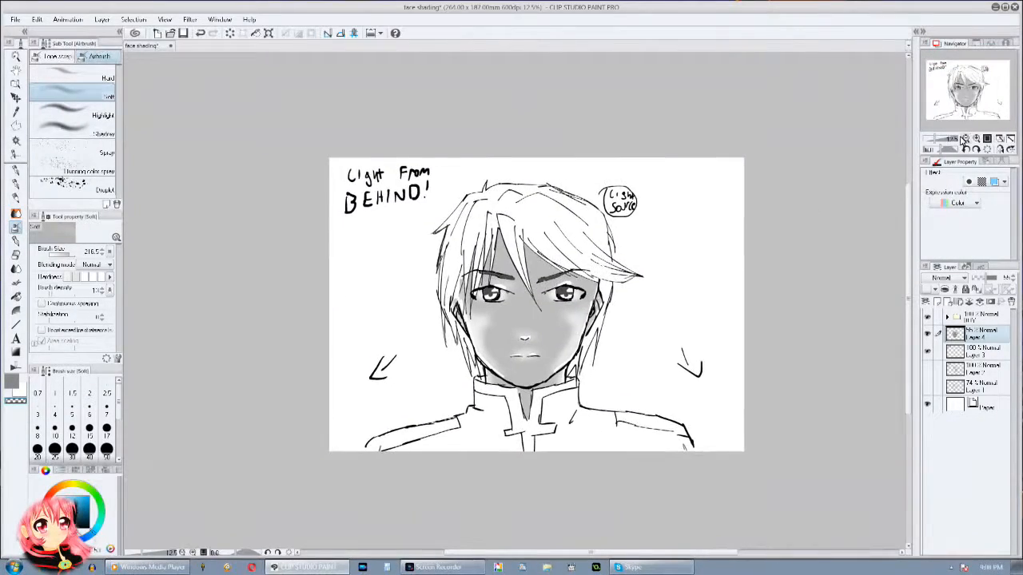
click(934, 140)
drag(934, 142, 938, 142)
drag(716, 262, 703, 278)
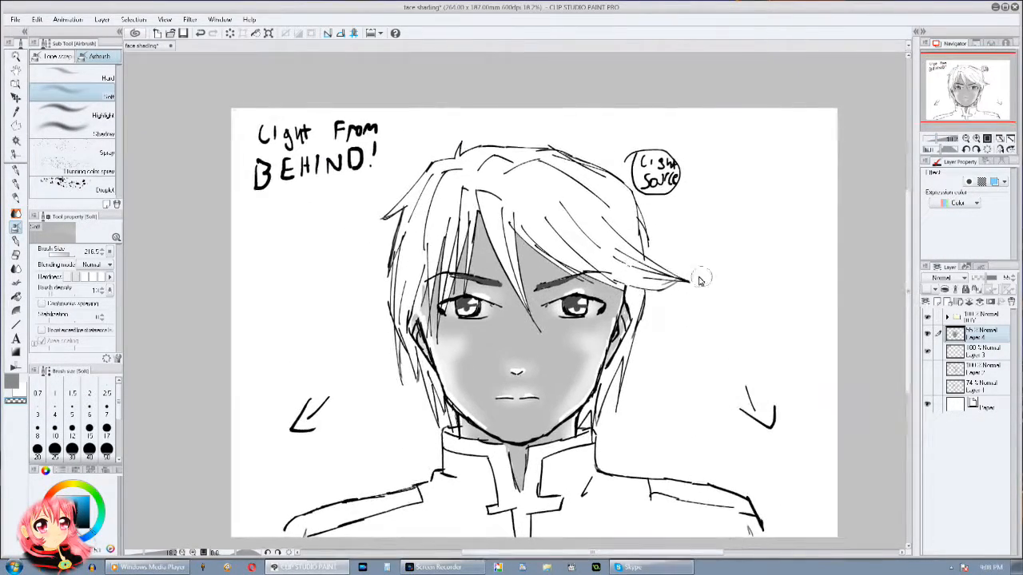
Step: Hide Layer 4 and Layer 3, and add a new raster layer above them
click(927, 335)
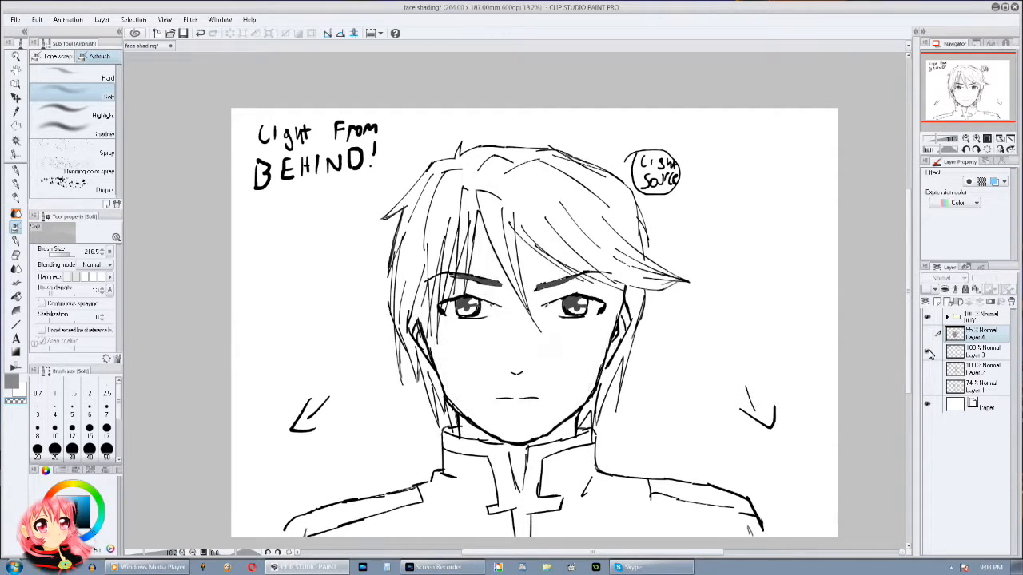
click(945, 290)
click(976, 139)
drag(546, 360, 565, 252)
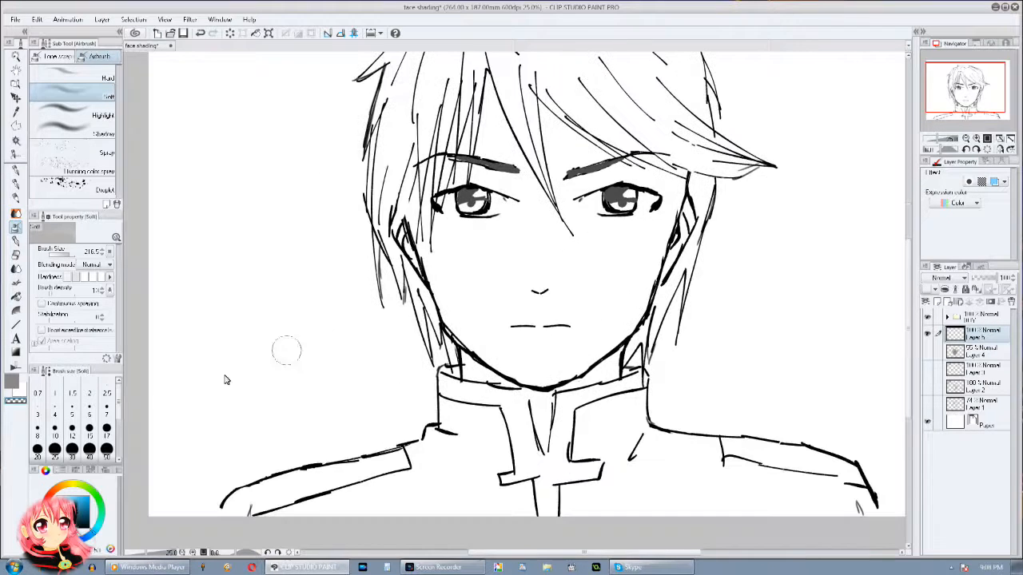
drag(717, 331, 739, 382)
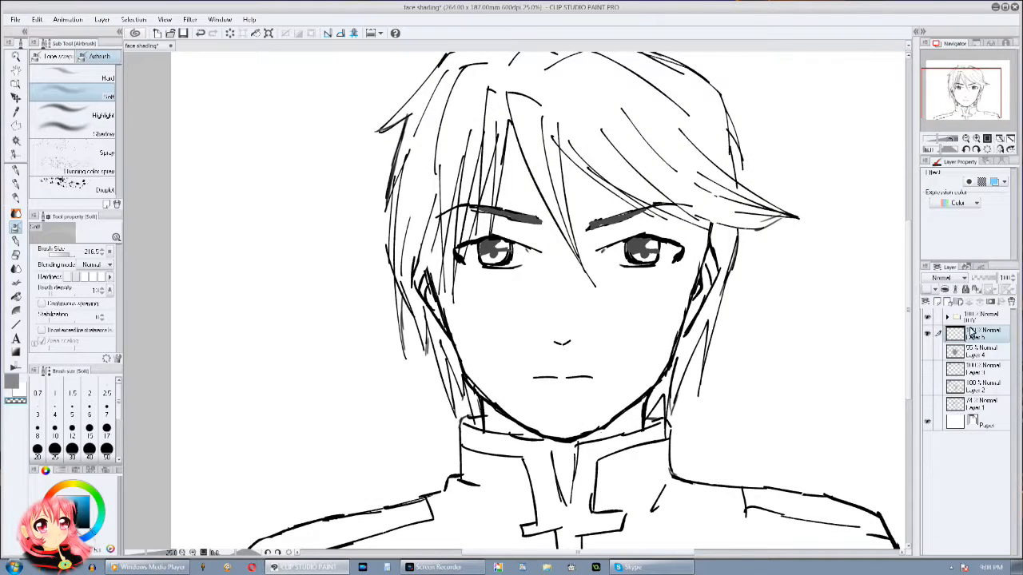
click(937, 303)
drag(564, 282, 560, 344)
click(1010, 301)
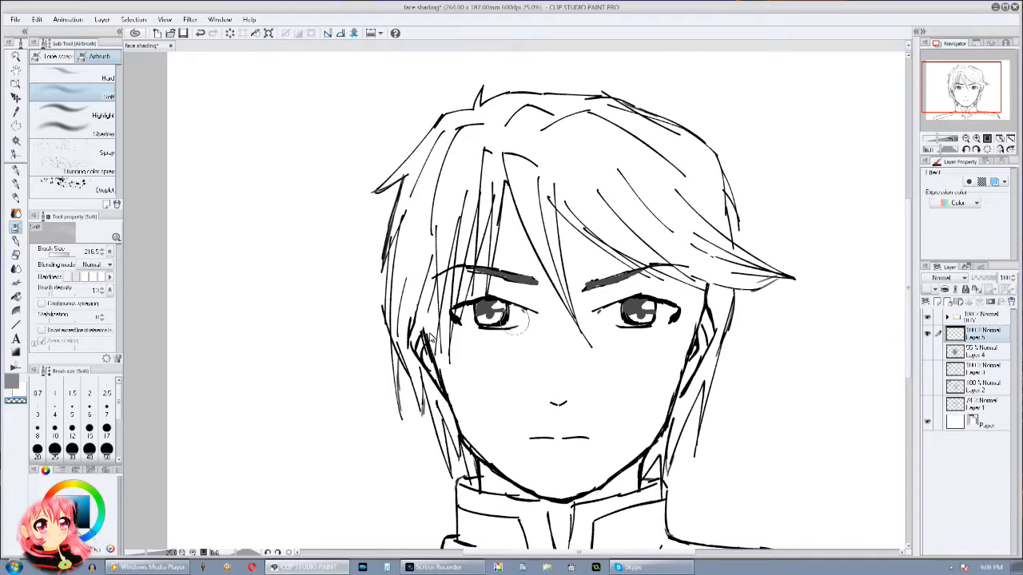
Step: Handwrite the note "High-Lighter!" in orange beside the head with Droppy Ink at size 17
click(51, 490)
click(88, 495)
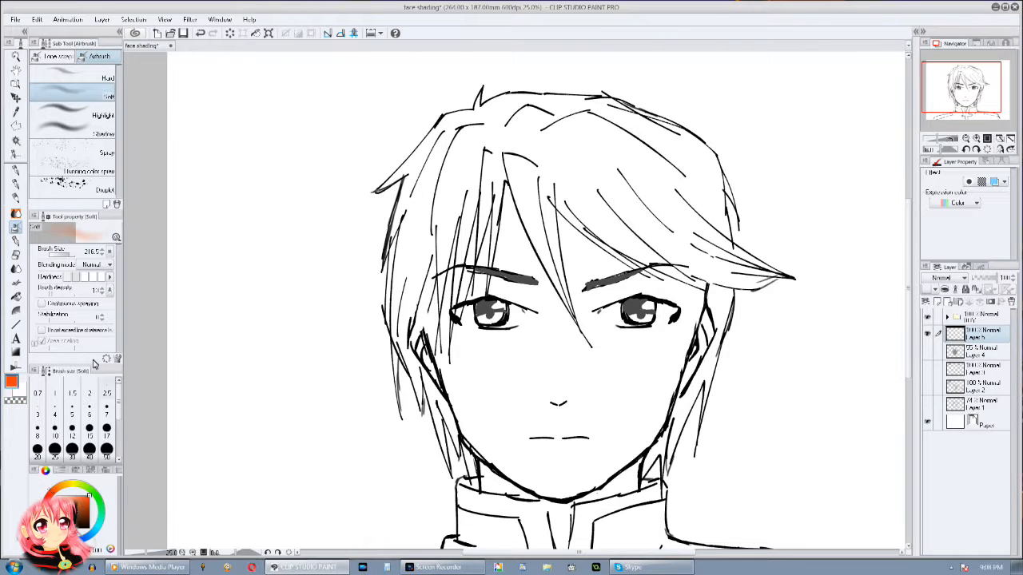
click(16, 241)
drag(189, 96, 184, 144)
click(106, 430)
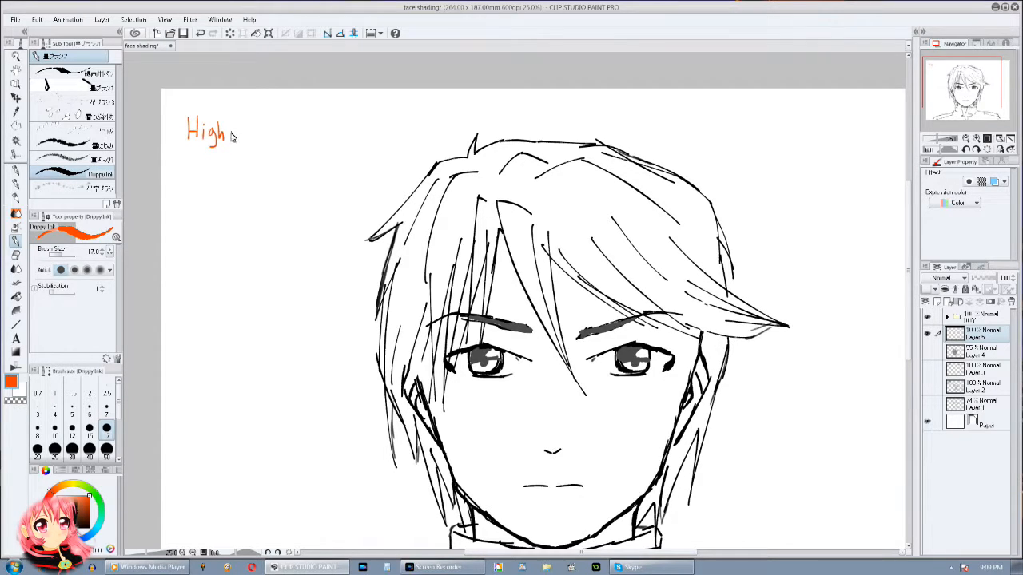
mouse_move(253, 116)
mouse_down()
mouse_move(271, 148)
mouse_move(296, 142)
mouse_up()
mouse_move(290, 129)
mouse_down()
mouse_move(305, 128)
mouse_move(314, 141)
mouse_up()
drag(317, 129, 325, 133)
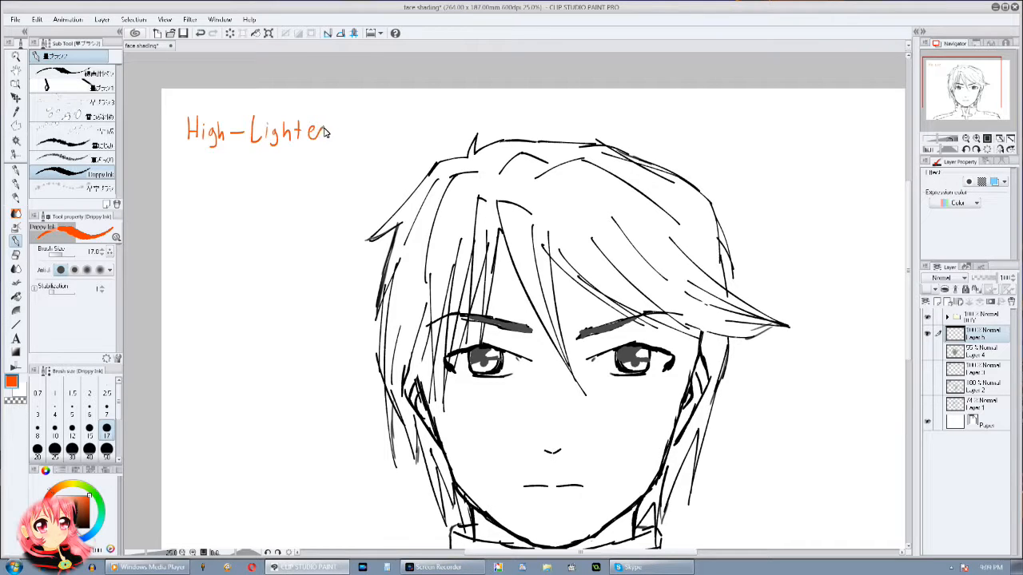
scroll(193, 138, down, 1)
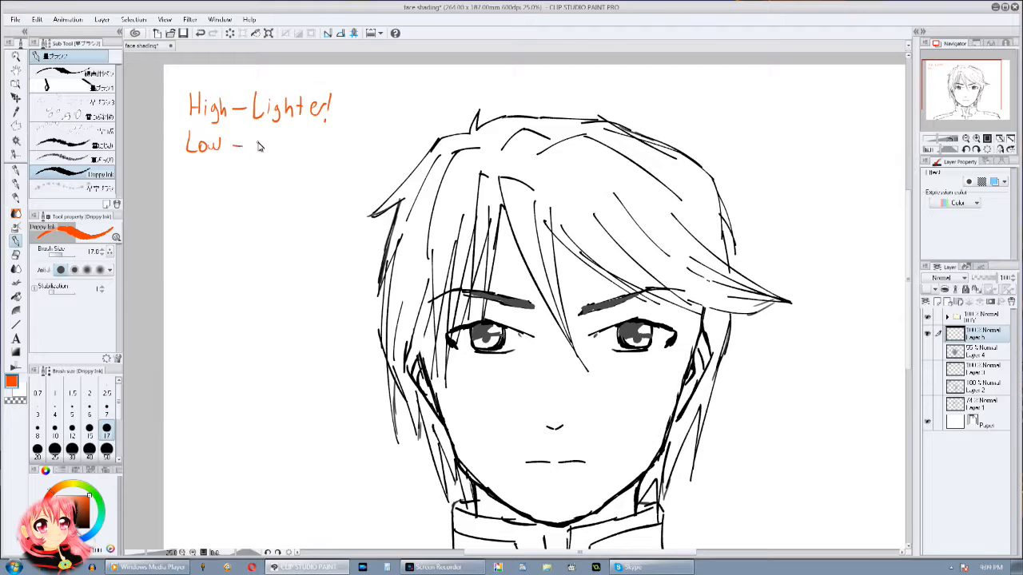
drag(261, 134, 267, 152)
key(ctrl+z)
key(ctrl+z)
key(ctrl+z)
key(ctrl+z)
Step: Handwrite the note "Low - Darker!" in blue under the orange note
click(93, 506)
drag(189, 138, 203, 156)
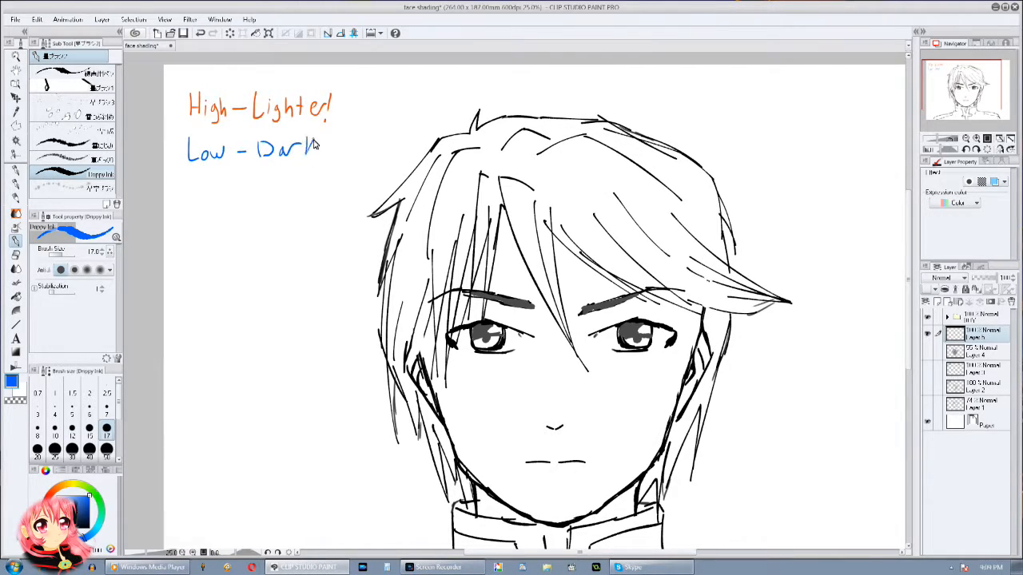
drag(319, 144, 336, 141)
Step: Mark the low areas in blue on both sides of the neck, under the nose and beneath the lower lip
drag(495, 366, 481, 329)
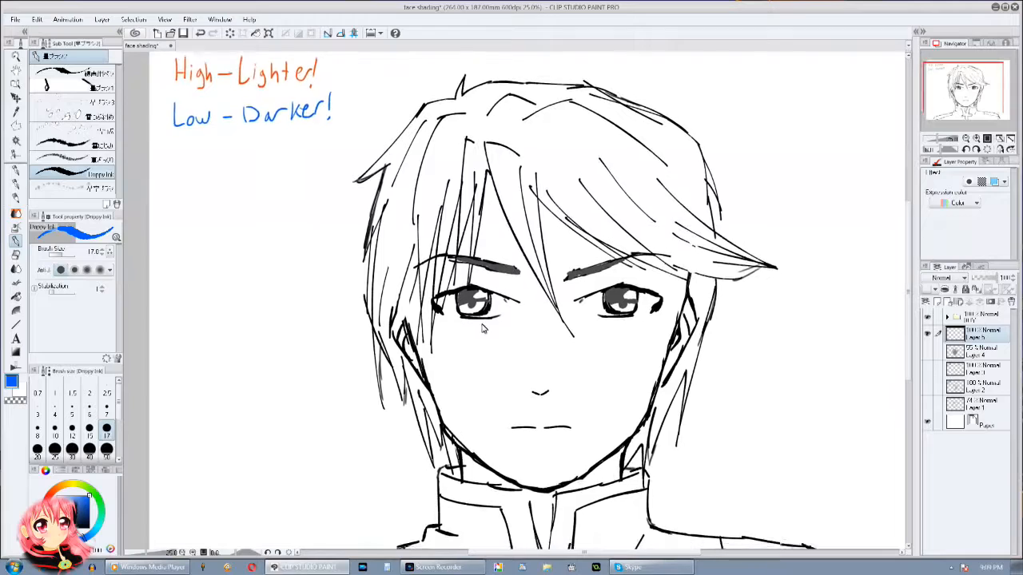
drag(581, 357, 595, 274)
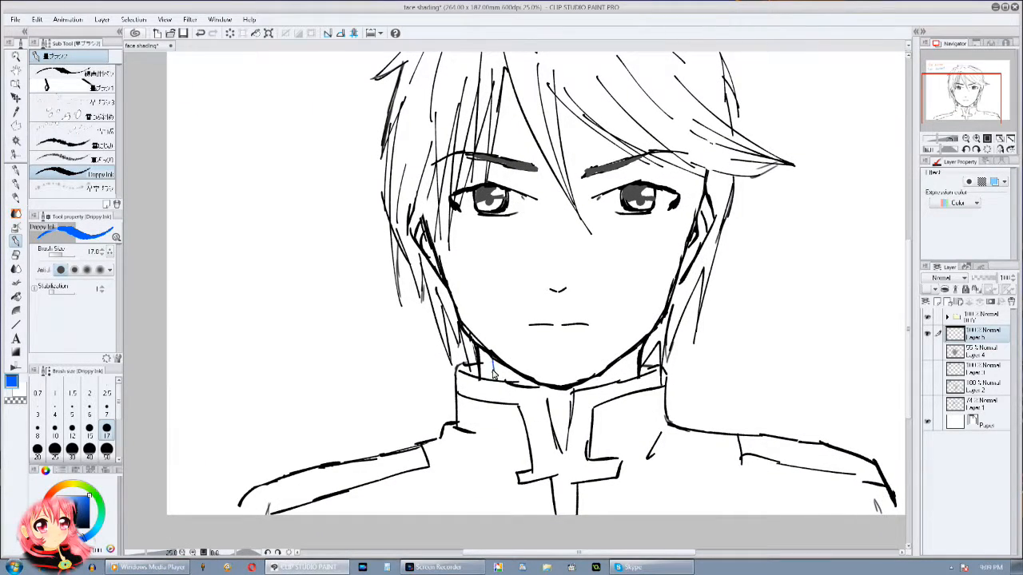
drag(655, 351, 639, 427)
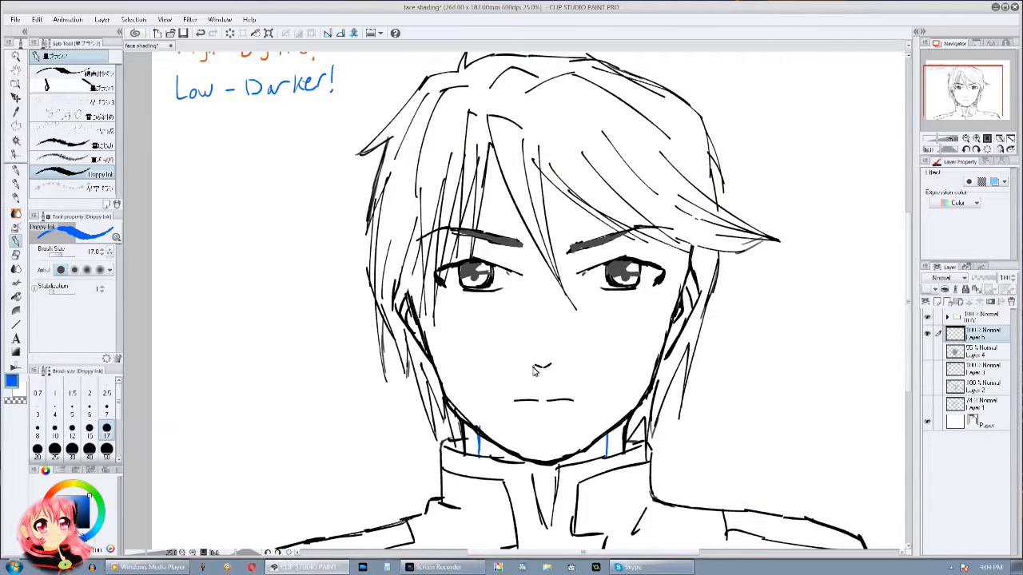
drag(535, 367, 547, 370)
Step: Draw blue contour lines inside both sides of the face, from the temples along the jaw to the chin
mouse_move(418, 257)
mouse_down()
mouse_move(449, 389)
mouse_move(439, 357)
mouse_move(491, 441)
mouse_up()
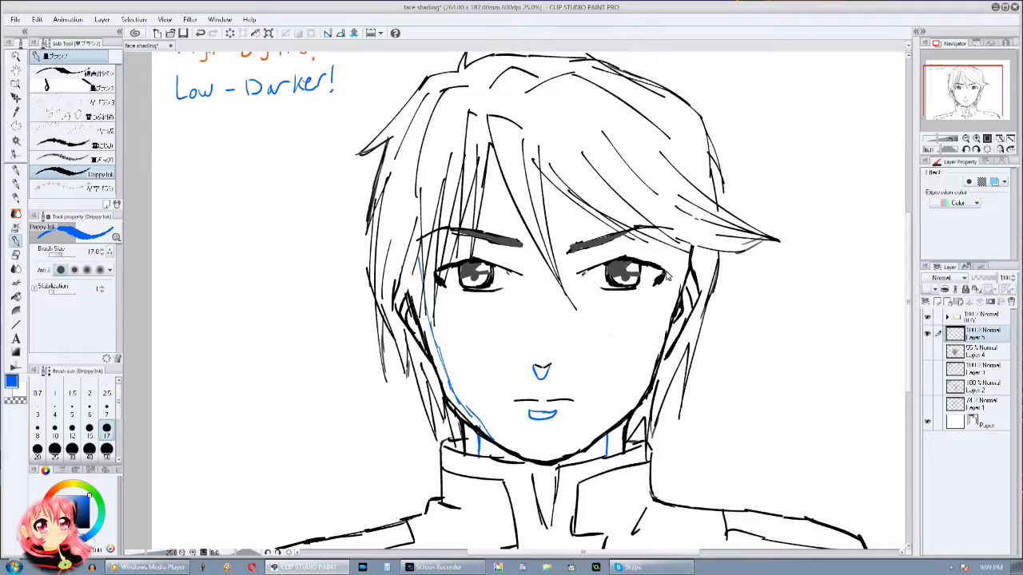
mouse_move(673, 308)
mouse_down()
mouse_move(632, 400)
mouse_move(581, 444)
mouse_move(545, 454)
mouse_up()
drag(485, 431, 545, 454)
Step: Outline the low areas beside the nose bridge and over both upper eyelids in blue
drag(561, 351, 570, 376)
drag(578, 281, 565, 350)
drag(615, 288, 582, 337)
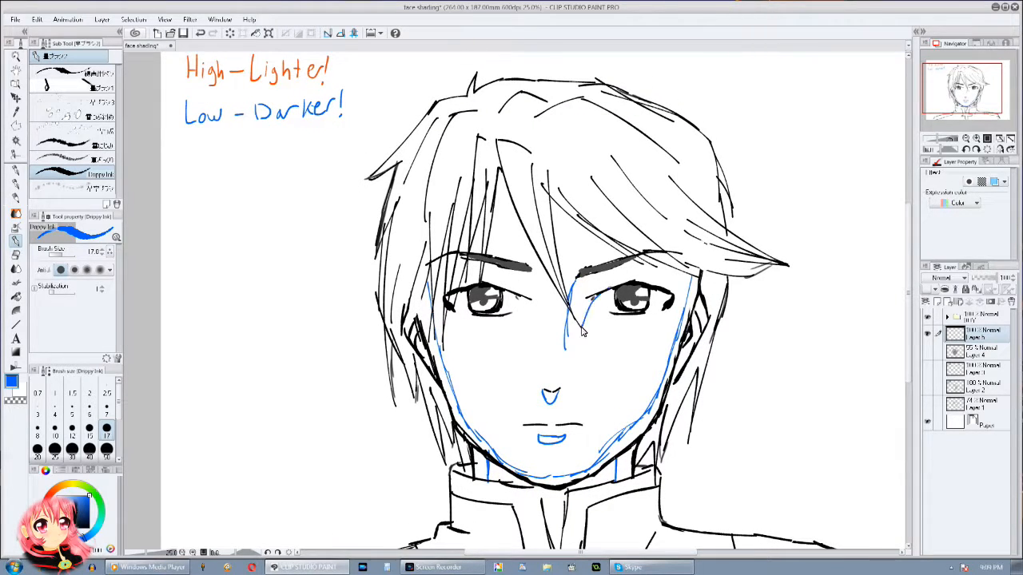
drag(591, 302, 568, 347)
mouse_move(575, 281)
mouse_down()
mouse_move(655, 276)
mouse_move(681, 290)
mouse_up()
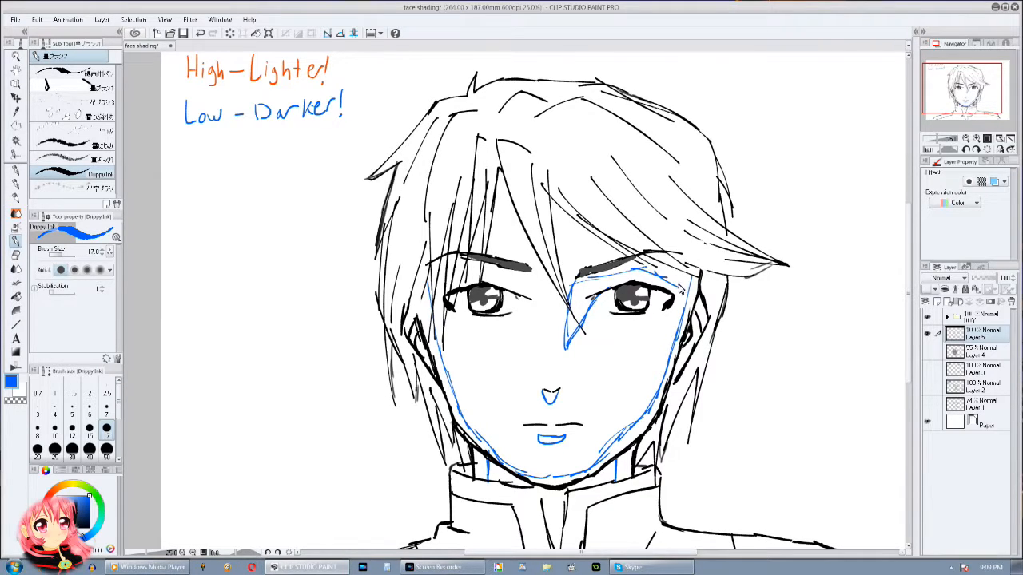
mouse_move(523, 299)
mouse_down()
mouse_move(499, 276)
mouse_move(461, 281)
mouse_up()
Step: Draw a blue curve above the inner part of each eyebrow to mark the low forehead areas
scroll(445, 298, down, 2)
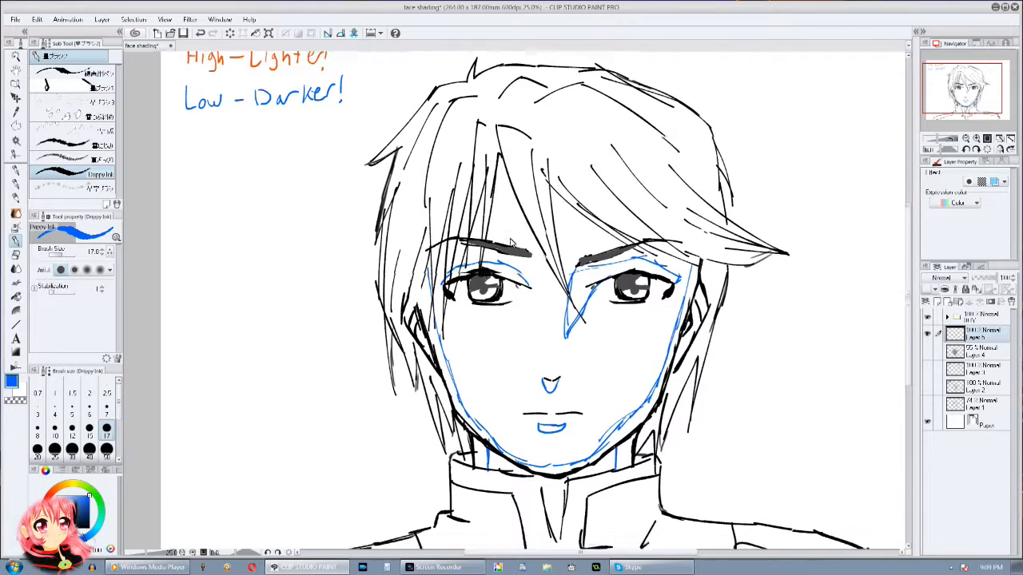
mouse_move(534, 226)
mouse_down()
mouse_move(507, 203)
mouse_move(486, 231)
mouse_up()
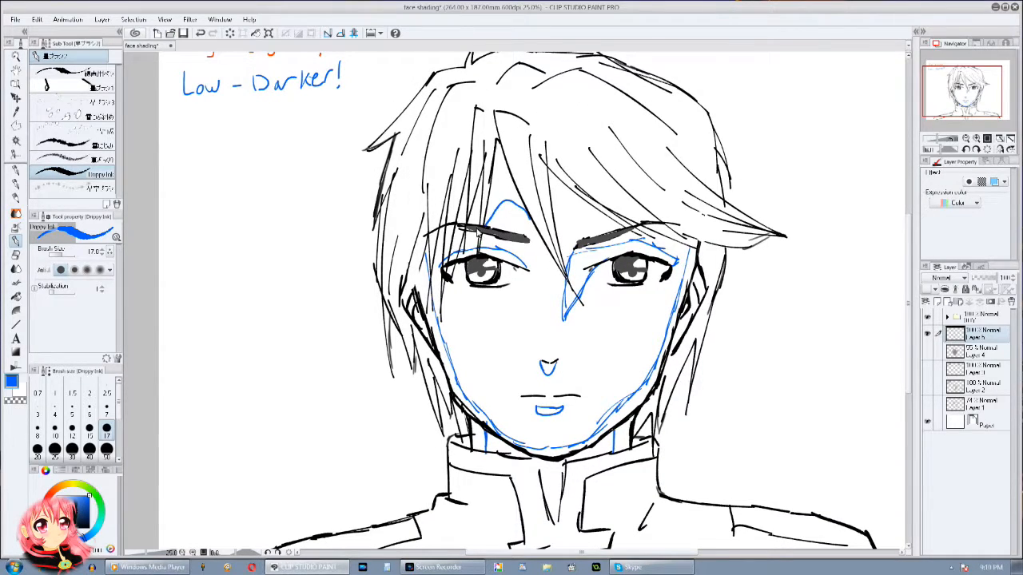
mouse_move(561, 231)
mouse_down()
mouse_move(590, 212)
mouse_move(617, 227)
mouse_up()
scroll(665, 277, up, 3)
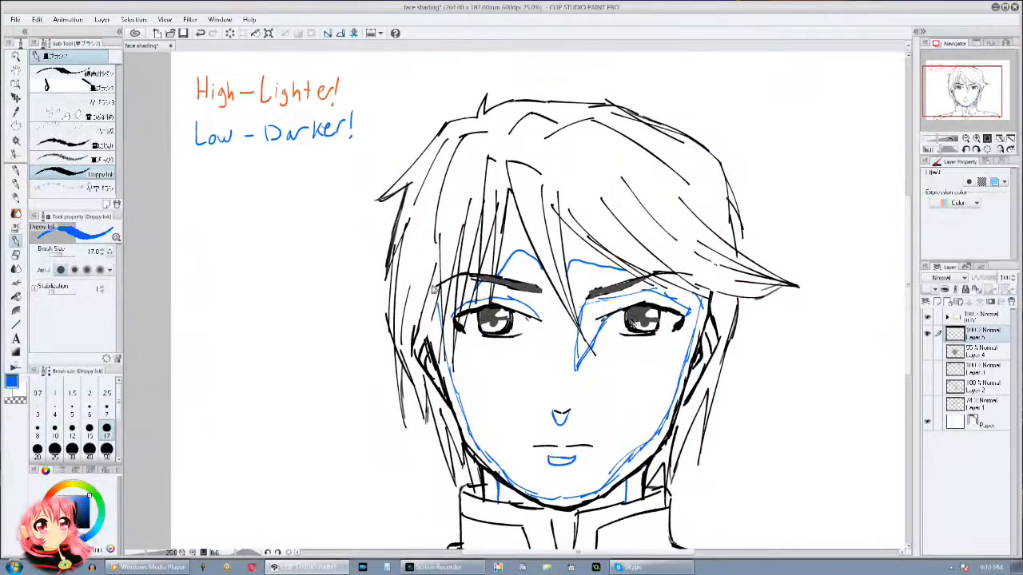
Step: Outline the high area on each cheek with a rounded orange shape, using the orange of the High-Lighter! label
alt+click(206, 96)
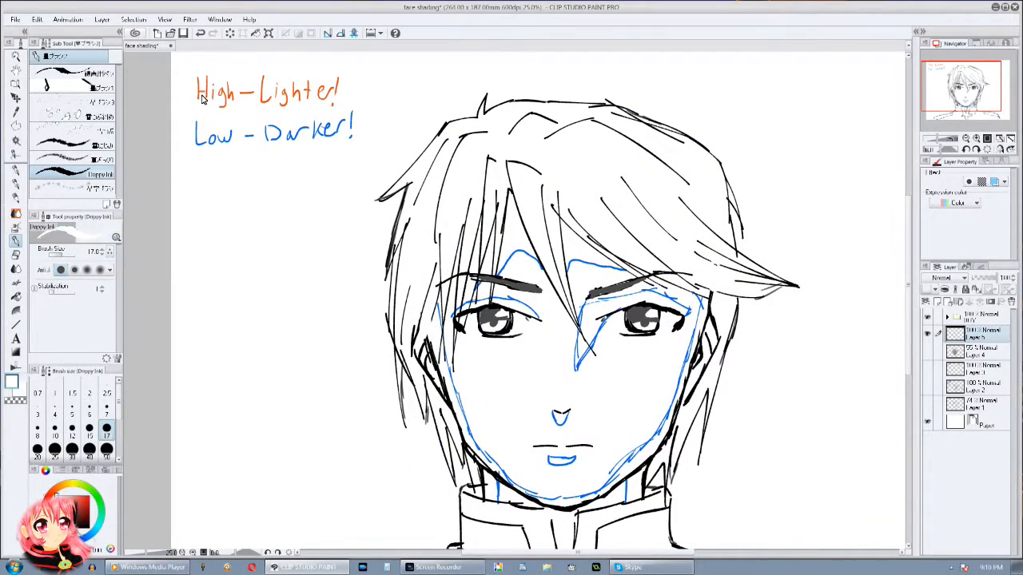
scroll(512, 268, down, 5)
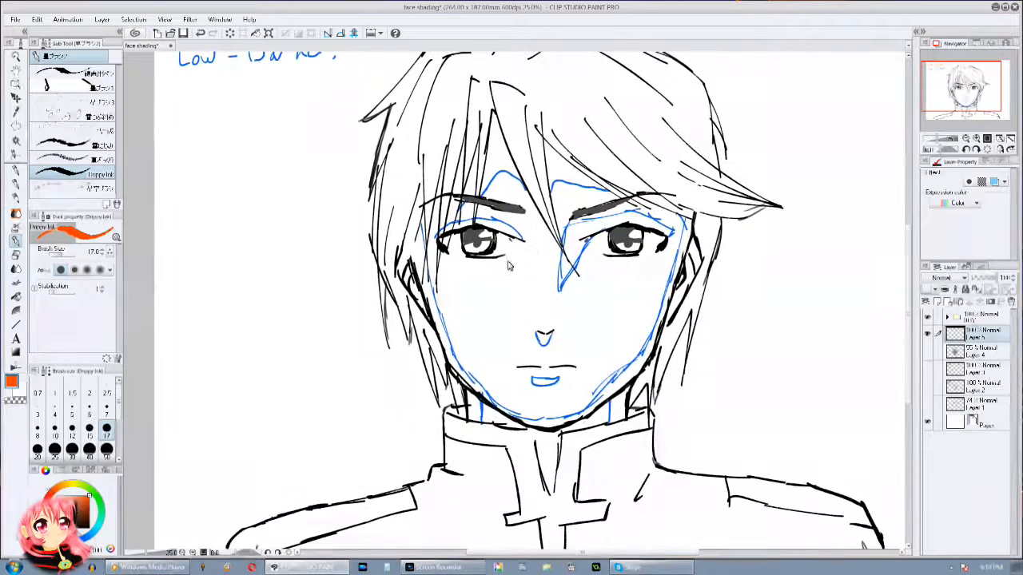
mouse_move(444, 276)
mouse_down()
mouse_move(515, 286)
mouse_move(518, 326)
mouse_move(471, 337)
mouse_up()
drag(441, 278, 457, 334)
mouse_move(581, 282)
mouse_down()
mouse_move(647, 296)
mouse_move(627, 356)
mouse_move(588, 330)
mouse_move(589, 286)
mouse_up()
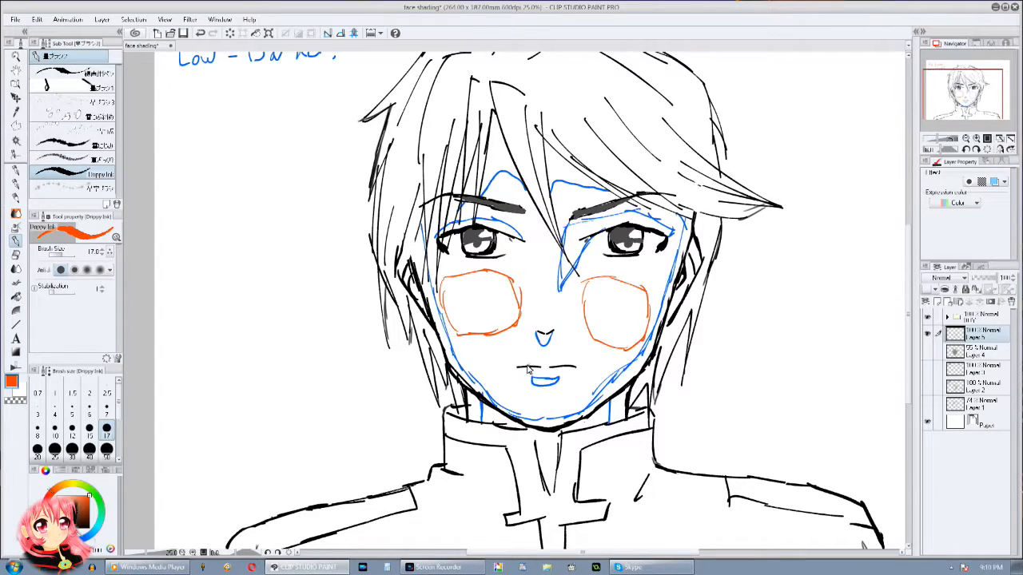
Step: Mark the high areas above the upper lip and on the nose tip and bridge in orange, and lower the layer's opacity
drag(549, 365, 575, 365)
drag(590, 300, 587, 356)
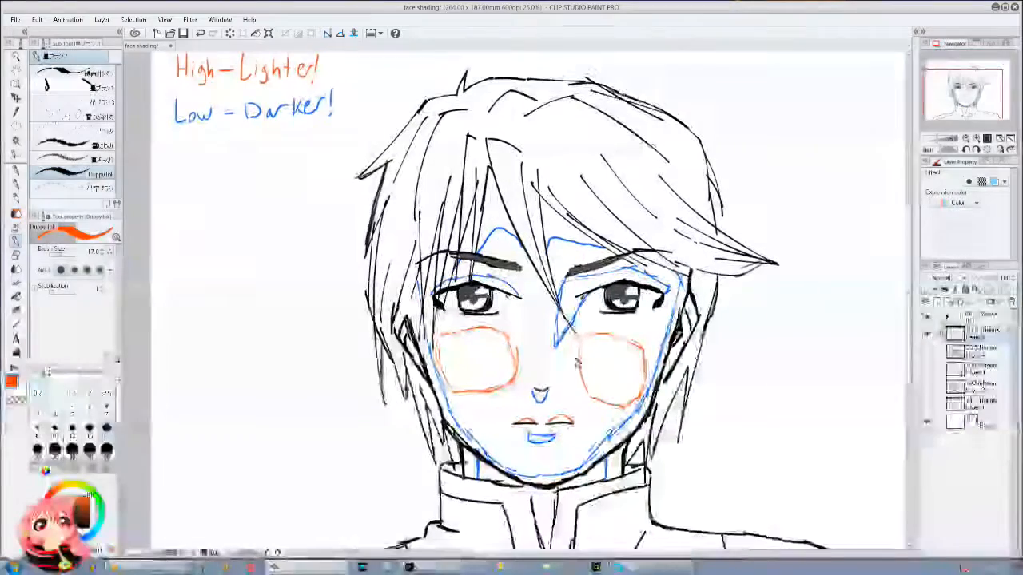
mouse_move(524, 303)
mouse_down()
mouse_move(526, 282)
mouse_move(542, 300)
mouse_move(532, 274)
mouse_up()
click(966, 139)
drag(995, 279, 990, 283)
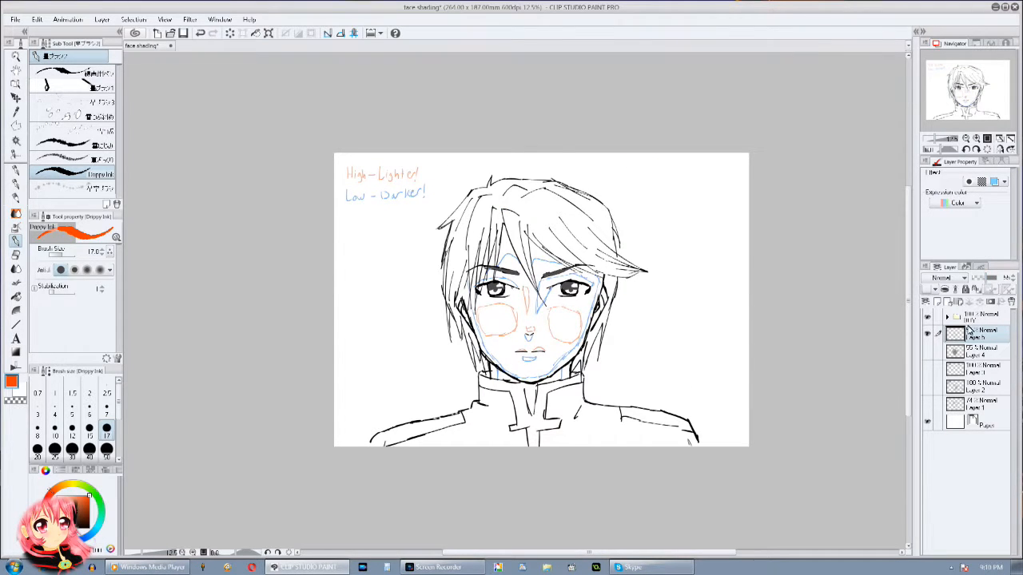
Step: Compare the high and low colour map with each light-source shading layer, showing one shading layer at a time
click(926, 353)
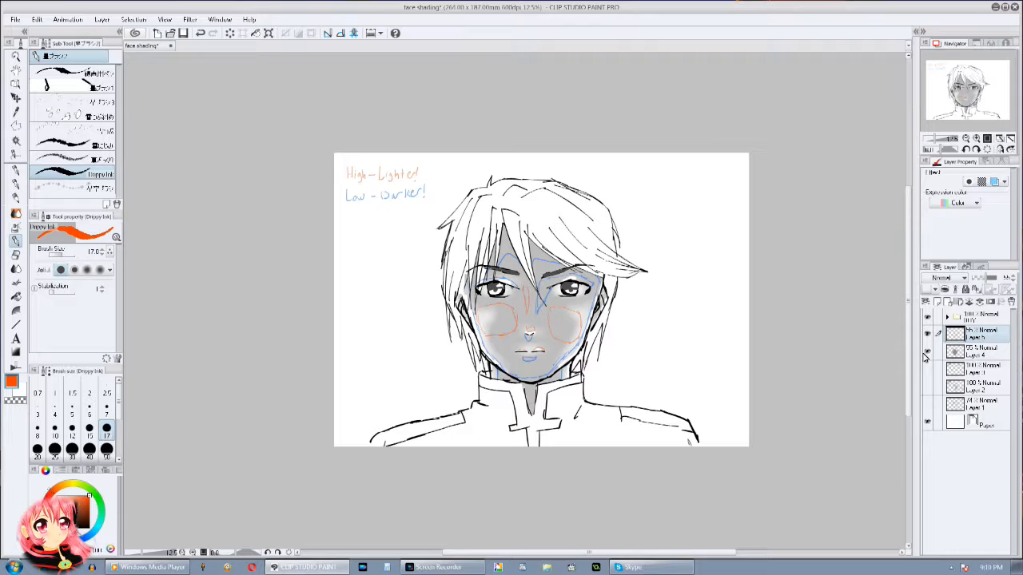
click(927, 353)
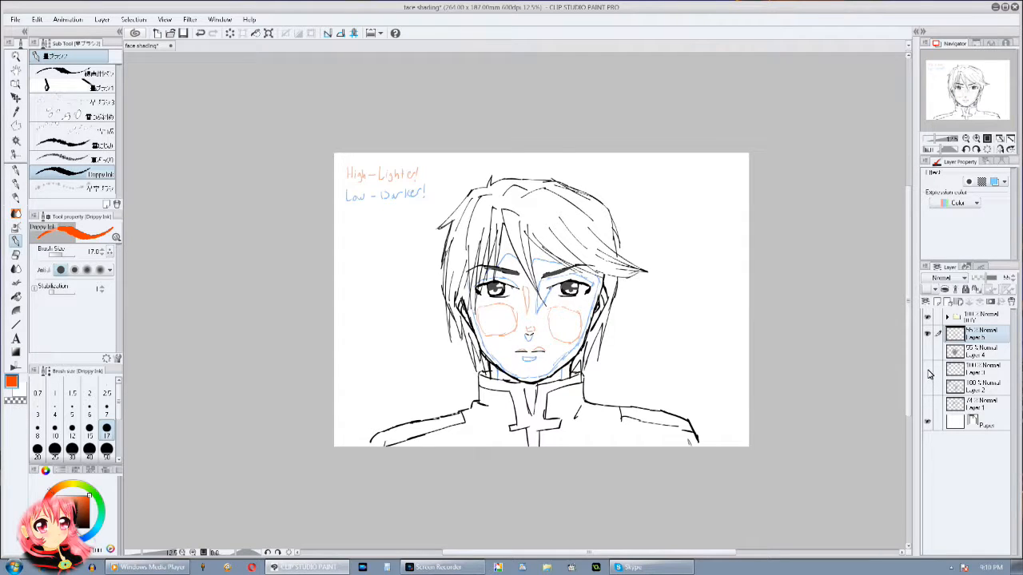
click(927, 370)
click(927, 370)
click(928, 389)
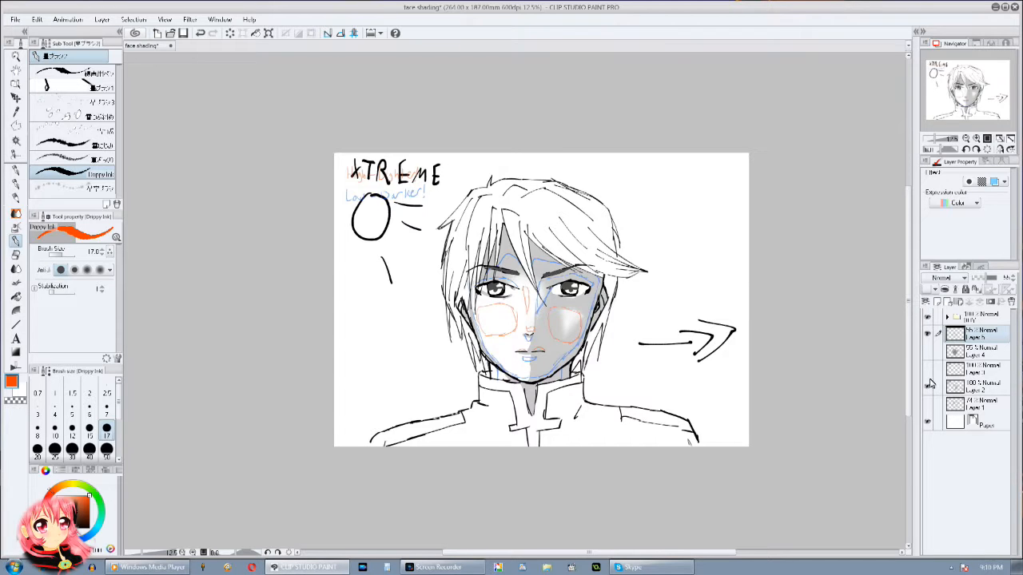
click(928, 388)
click(928, 406)
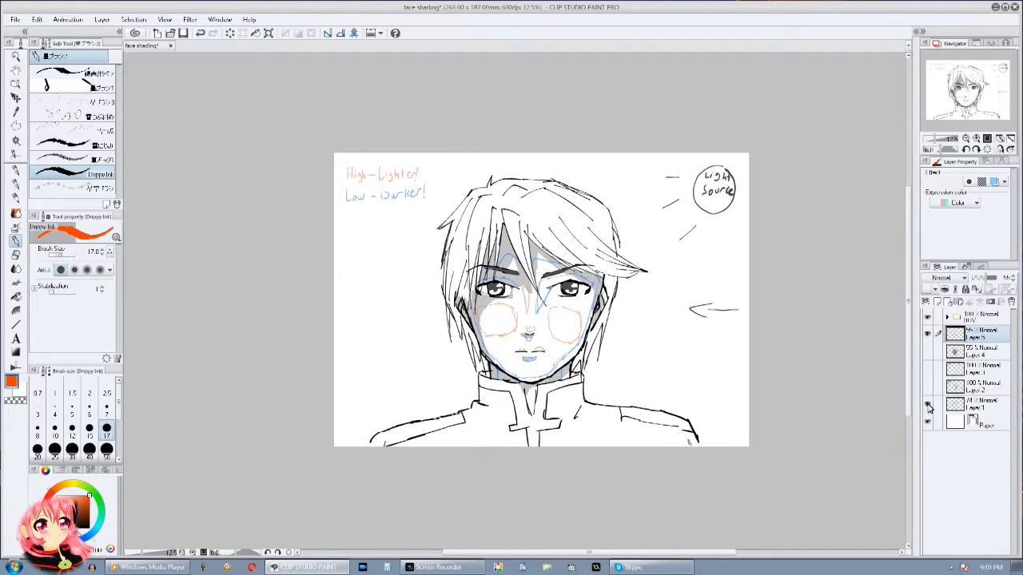
click(928, 406)
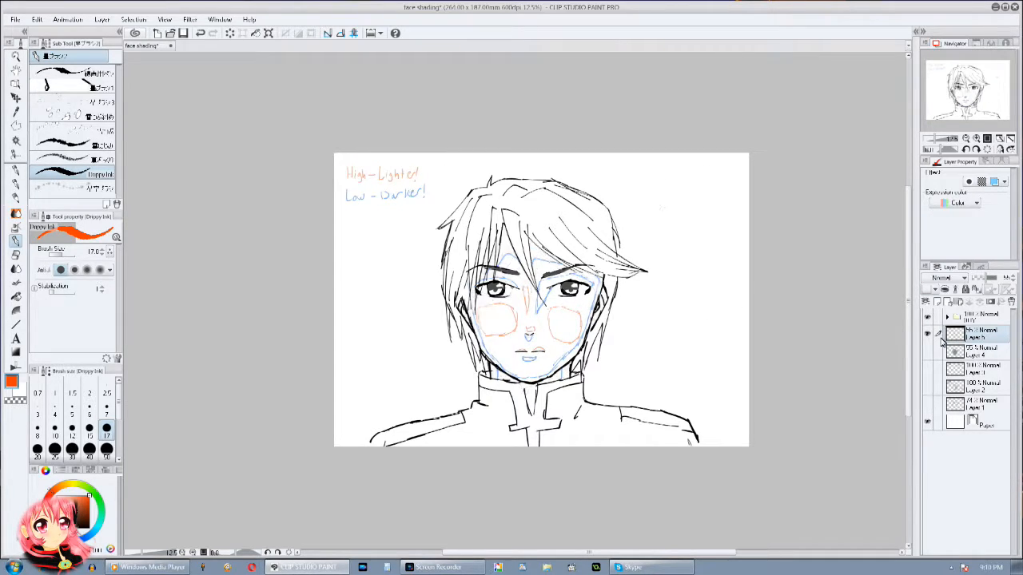
Step: Hide the colour map and examine the Light Source, XTREME and light-from-behind shadings one after another
click(929, 336)
click(928, 405)
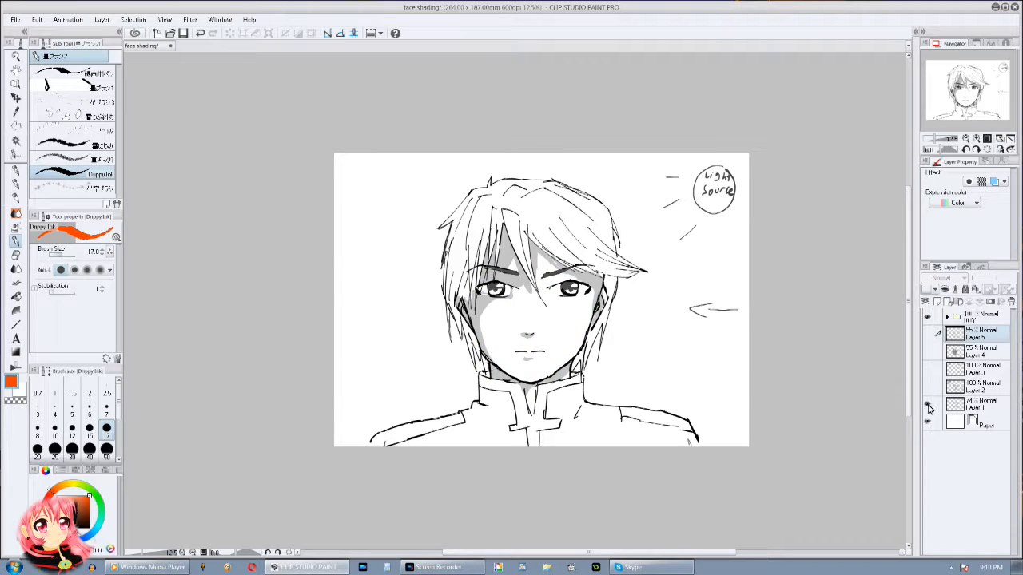
click(927, 406)
click(928, 389)
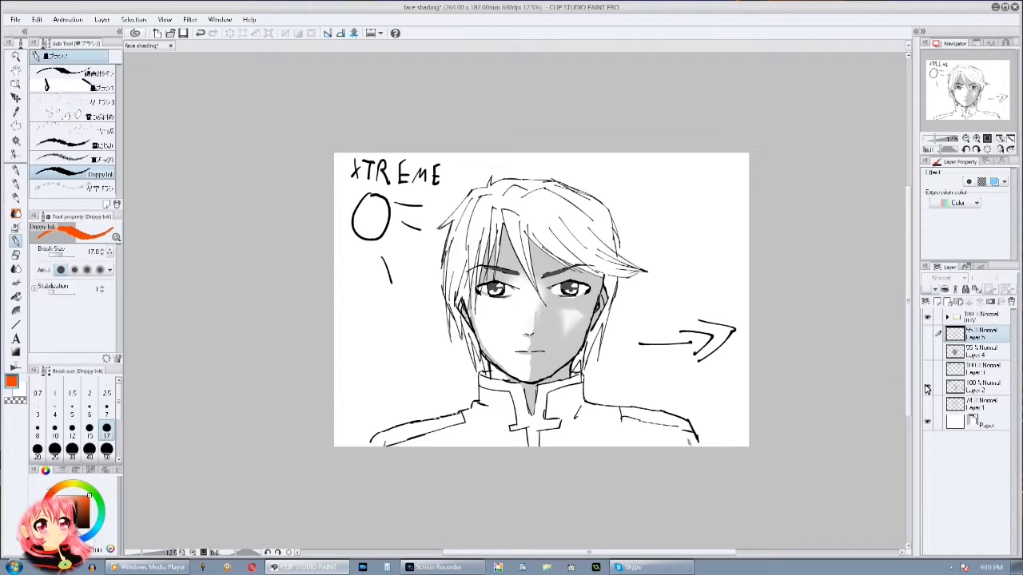
click(926, 388)
click(927, 353)
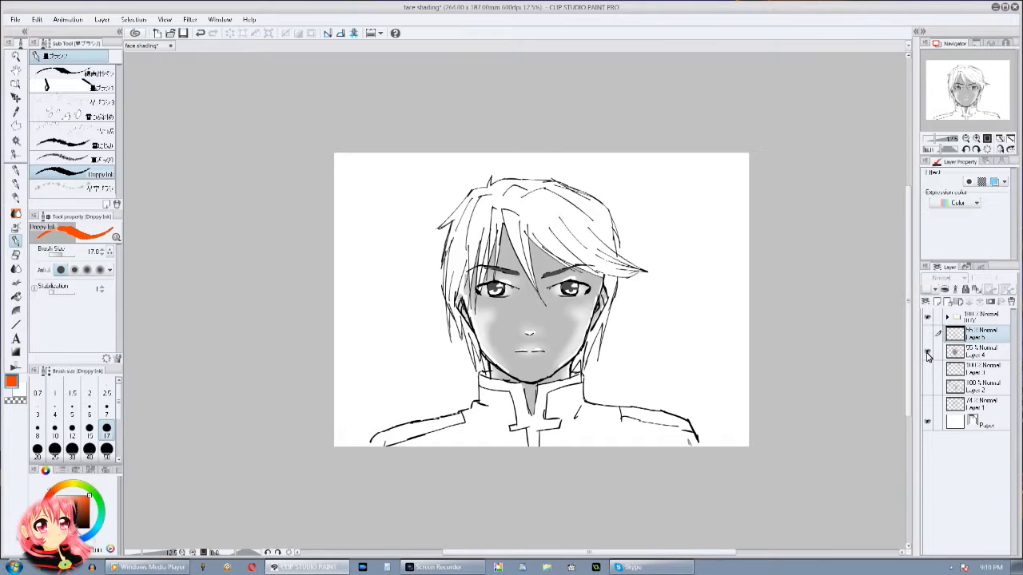
click(928, 353)
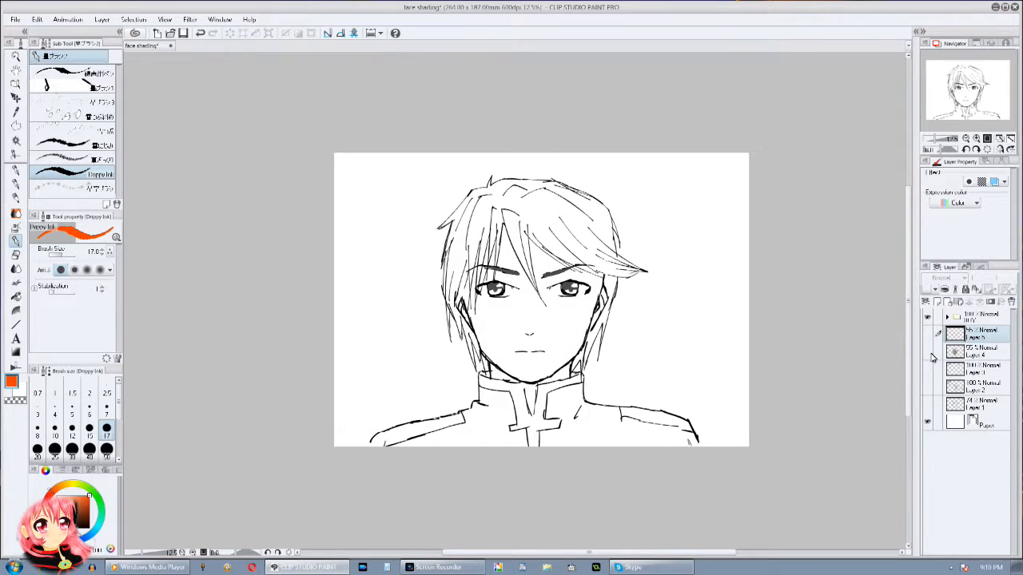
Step: On the light-from-behind Layer 4, paint a darker neck shadow under the chin with a dark Turnip pen at size 50
click(928, 353)
click(971, 351)
click(975, 140)
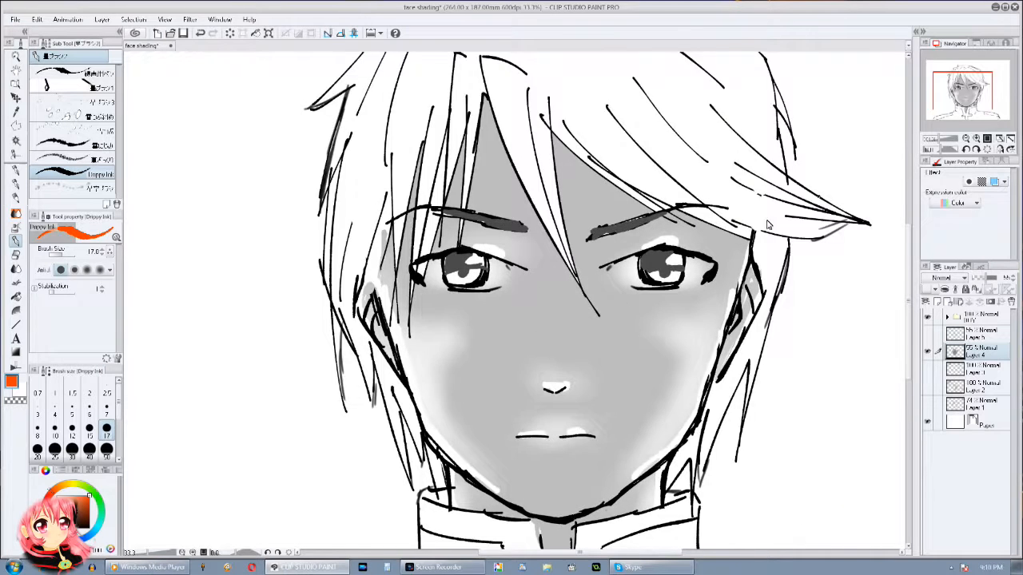
click(974, 140)
click(16, 170)
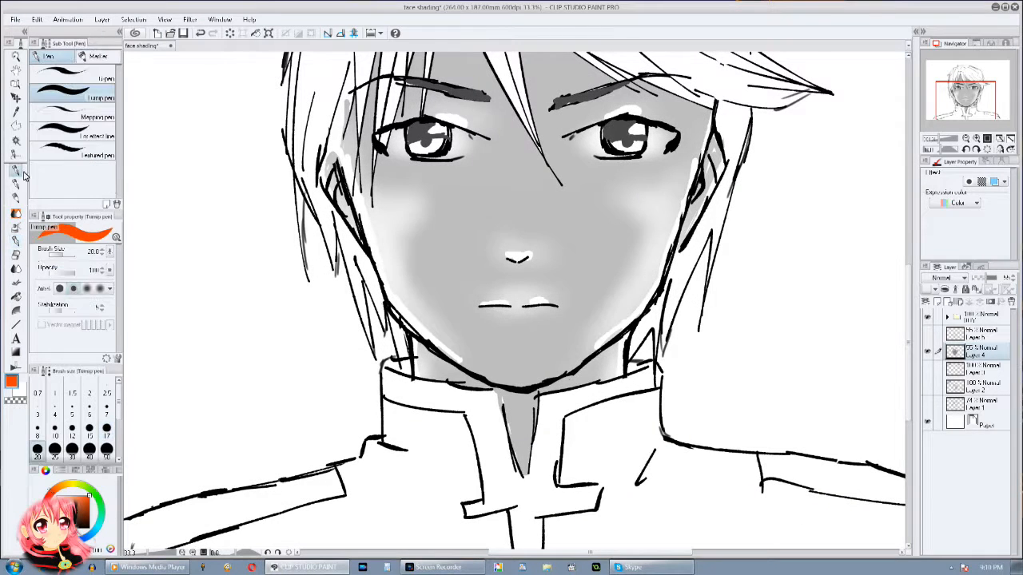
click(78, 525)
drag(59, 509, 60, 522)
click(106, 449)
mouse_move(585, 366)
mouse_down()
mouse_move(559, 393)
mouse_move(519, 409)
mouse_move(454, 373)
mouse_move(530, 425)
mouse_move(524, 473)
mouse_up()
Step: Paint darker shadows beside the nose bridge at the inner eye corner and beneath the lower lip
drag(543, 245, 524, 350)
drag(462, 212, 474, 244)
drag(492, 350, 495, 322)
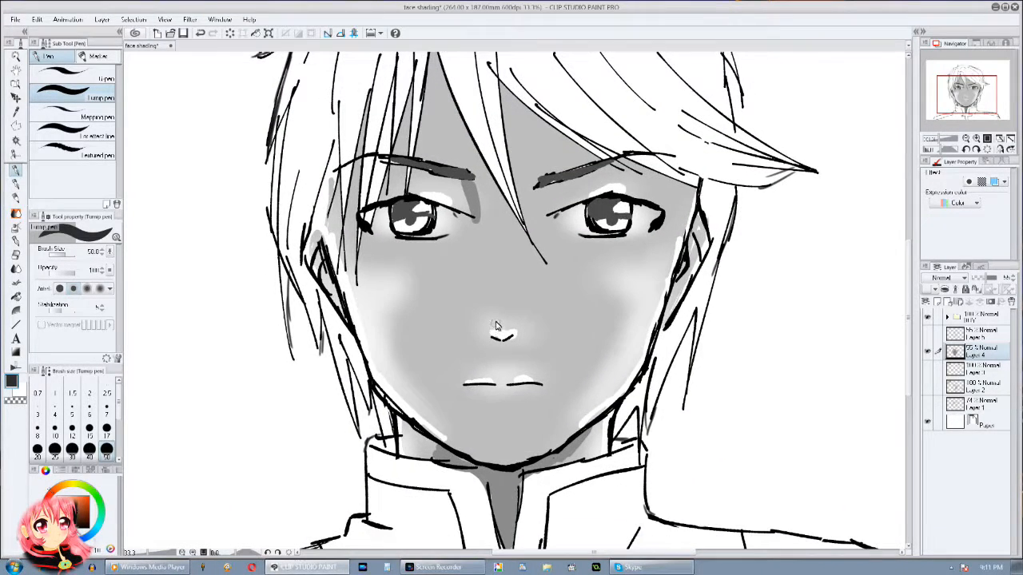
drag(494, 368, 492, 354)
mouse_move(494, 390)
mouse_down()
mouse_move(508, 388)
mouse_move(487, 389)
mouse_up()
Step: Darken the forehead shadows beneath the hair strands and fringe, and the shadows in both ears
drag(542, 334, 536, 401)
mouse_move(431, 110)
mouse_down()
mouse_move(448, 164)
mouse_move(428, 120)
mouse_move(404, 204)
mouse_move(401, 172)
mouse_move(383, 170)
mouse_up()
drag(363, 156, 355, 228)
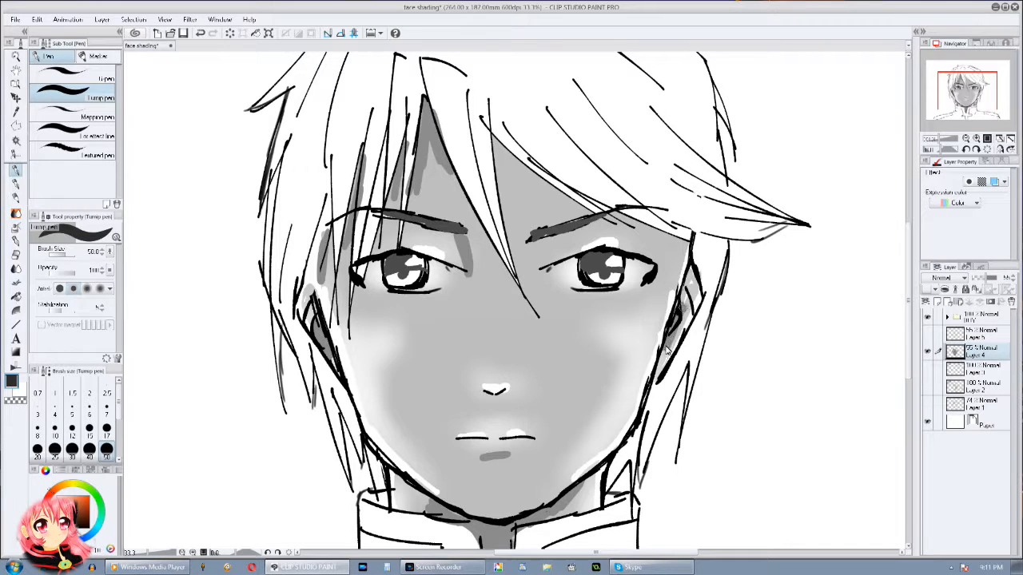
mouse_move(494, 142)
mouse_down()
mouse_move(504, 203)
mouse_move(590, 208)
mouse_move(645, 231)
mouse_up()
mouse_move(597, 375)
mouse_down()
mouse_move(642, 245)
mouse_move(619, 312)
mouse_up()
Step: Switch to the XTREME side-light shading on Layer 2 and paint a darker grey shadow on the neck under the jaw
click(927, 352)
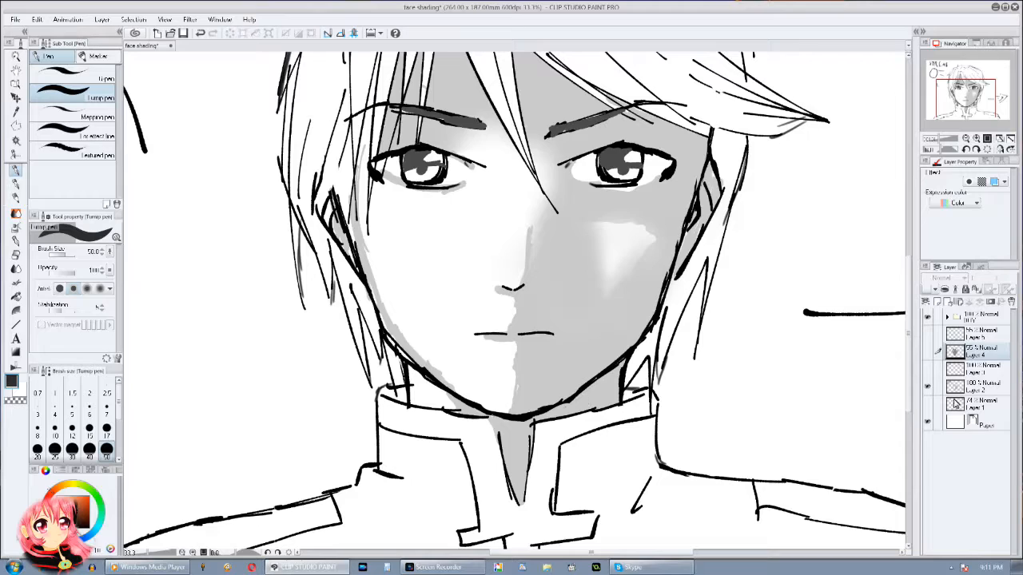
click(973, 387)
drag(606, 384, 546, 423)
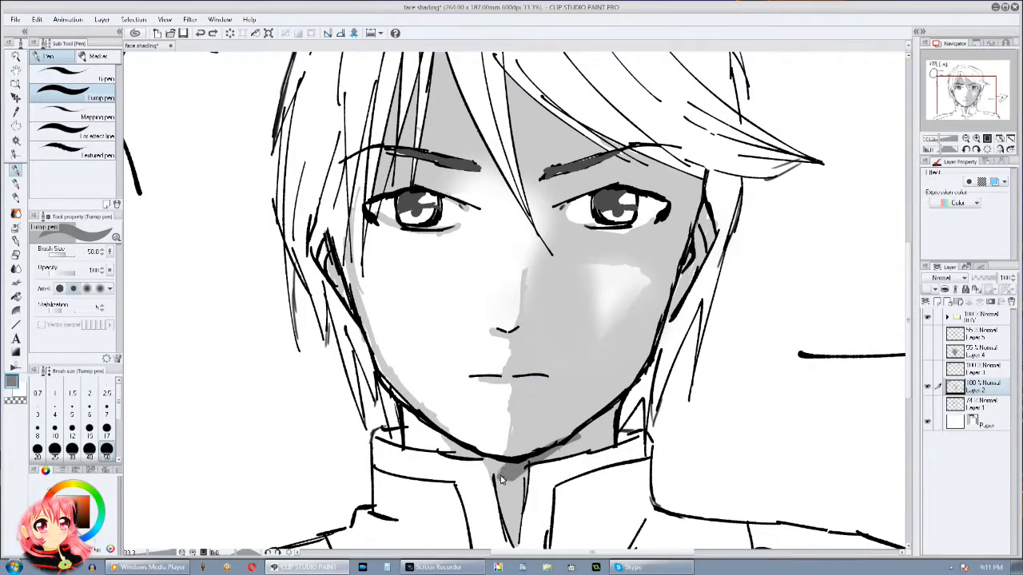
drag(582, 438, 584, 449)
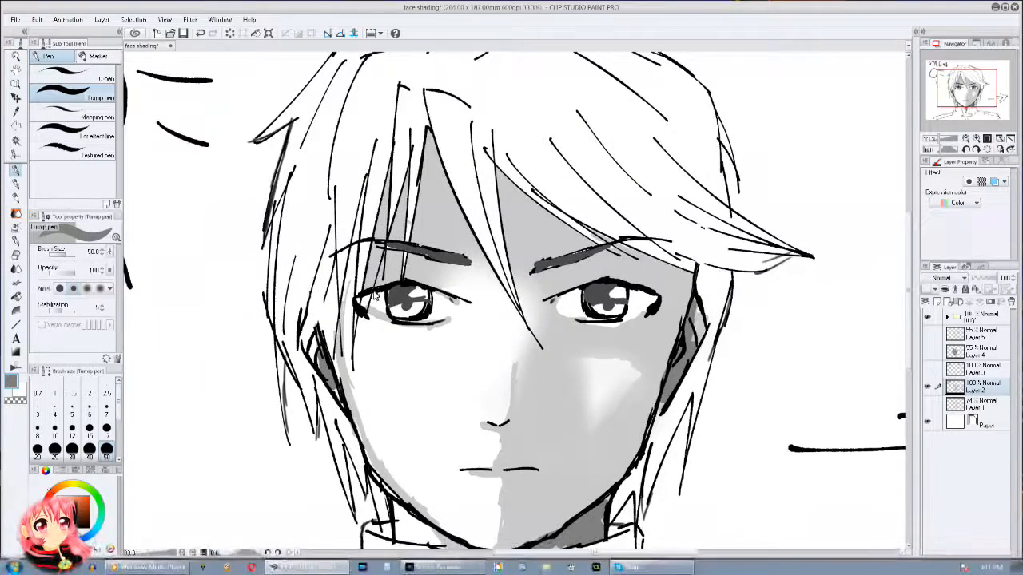
Step: Darken the XTREME shading in the ears and along the forehead beneath the hair strands and fringe
drag(403, 270, 374, 300)
drag(388, 178, 377, 280)
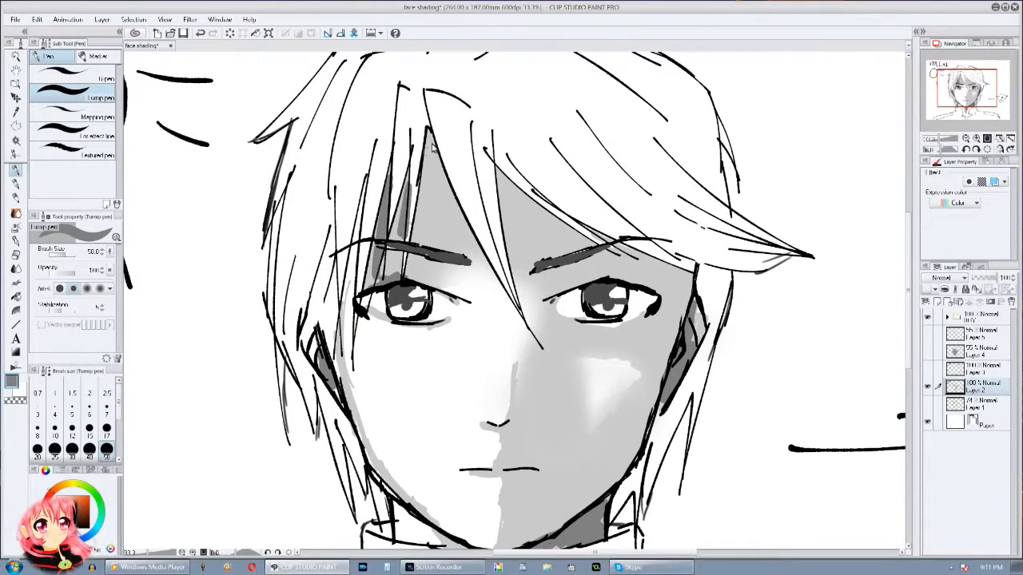
drag(424, 161, 439, 162)
drag(503, 185, 683, 282)
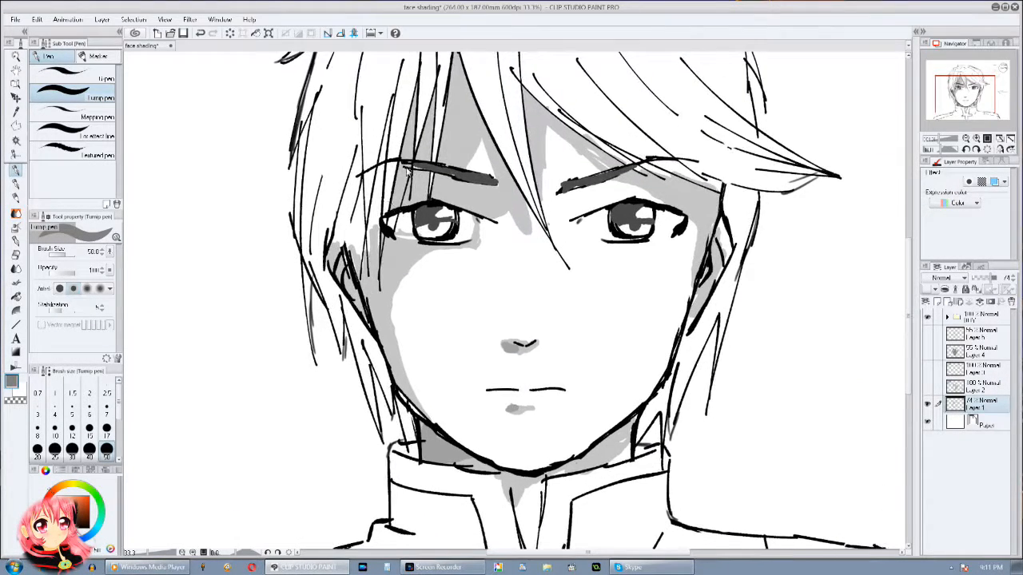
Step: On the Light Source shading in Layer 1, add darker shadows beneath the hair and fringe and around the ears
mouse_move(407, 170)
mouse_down()
mouse_move(351, 292)
mouse_move(365, 296)
mouse_up()
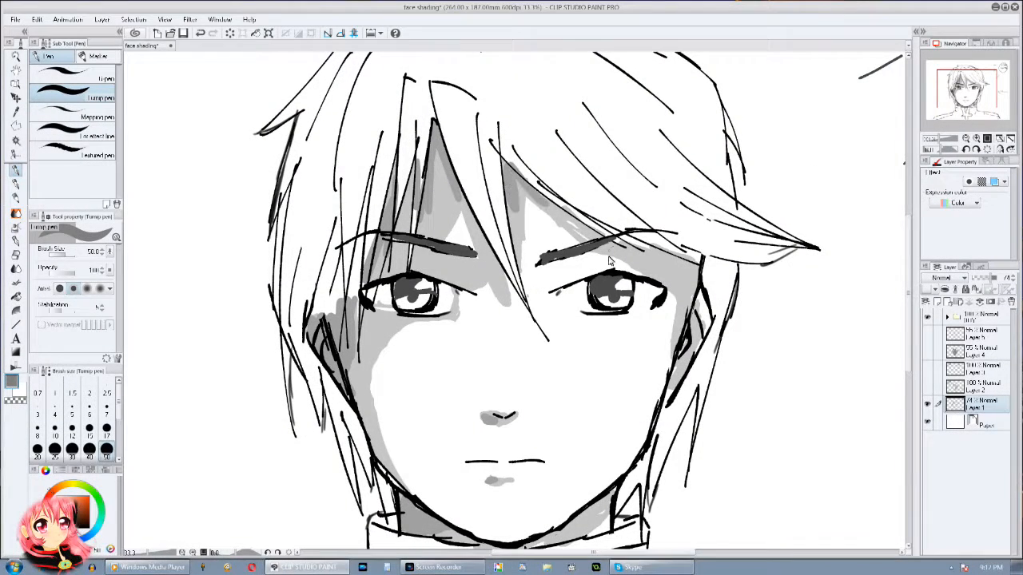
drag(686, 266, 684, 340)
click(974, 152)
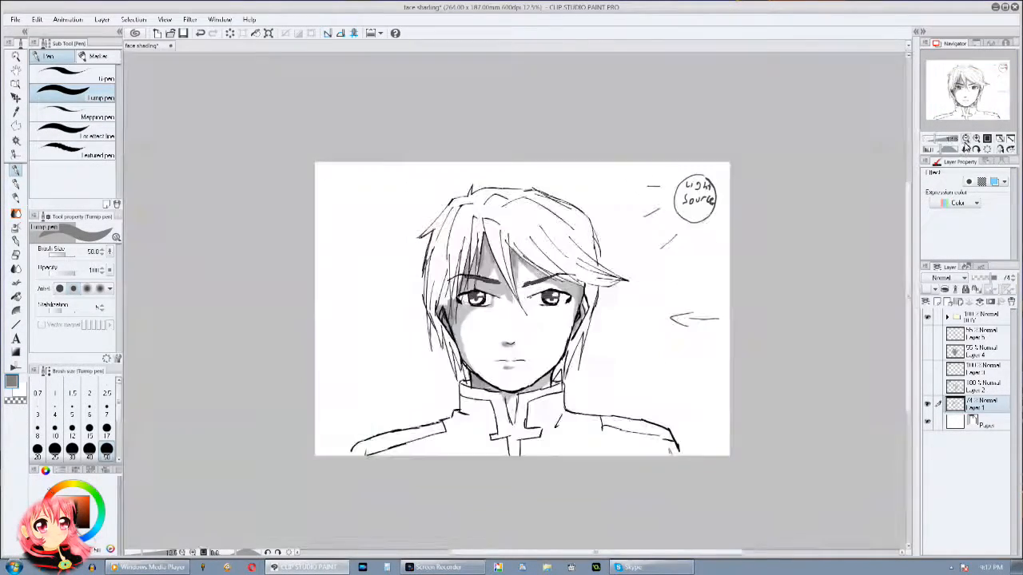
Step: Delete Layer 3 and make the light-from-behind Layer 4 the active and only visible shading layer
click(994, 366)
click(1011, 302)
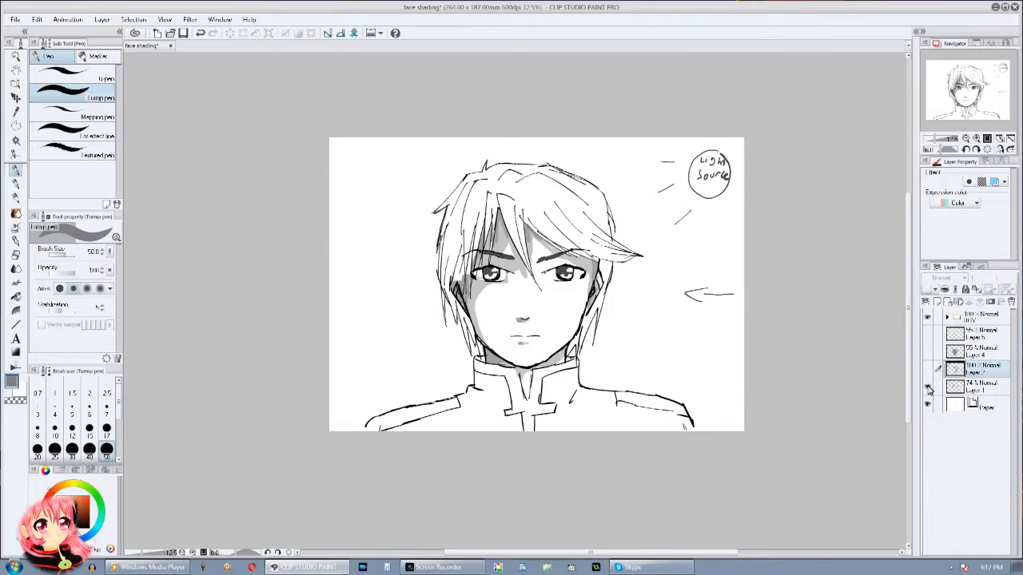
click(927, 386)
click(927, 369)
click(927, 369)
click(927, 351)
click(984, 352)
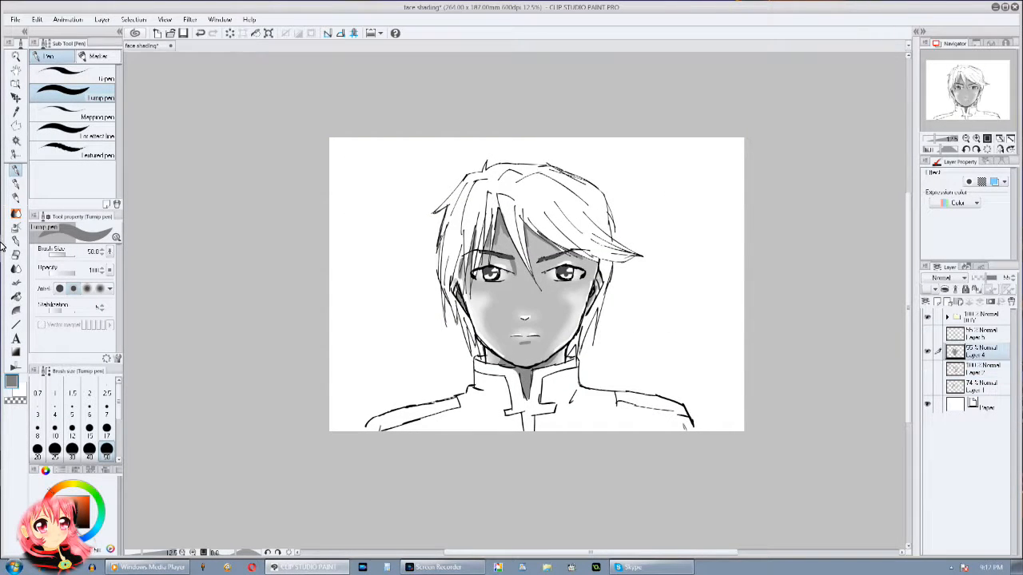
Step: Write "Light From Behind!" in black beside the head, with a circle opposite and an outward arrow above each shoulder
click(14, 241)
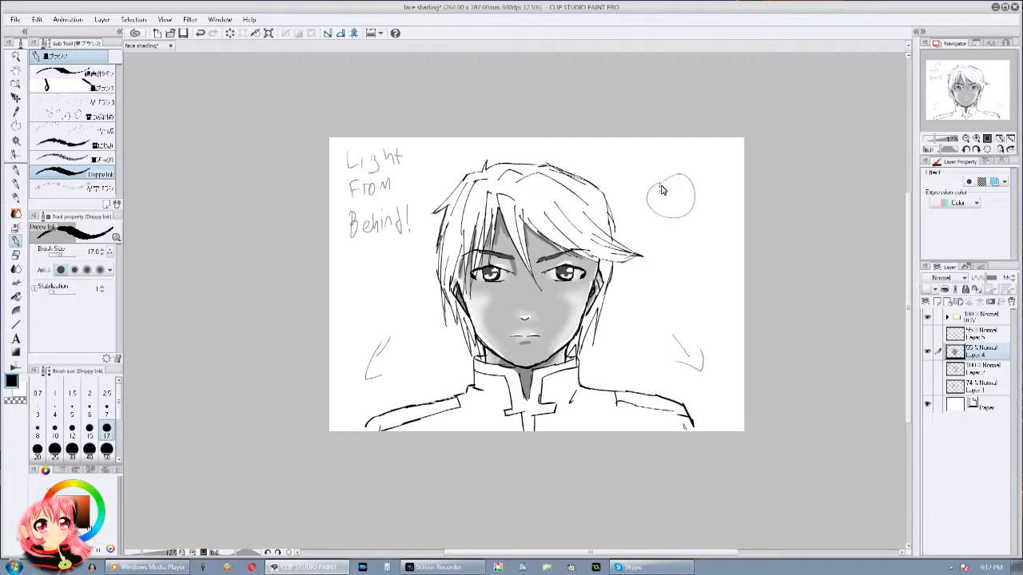
drag(683, 321, 695, 290)
click(928, 351)
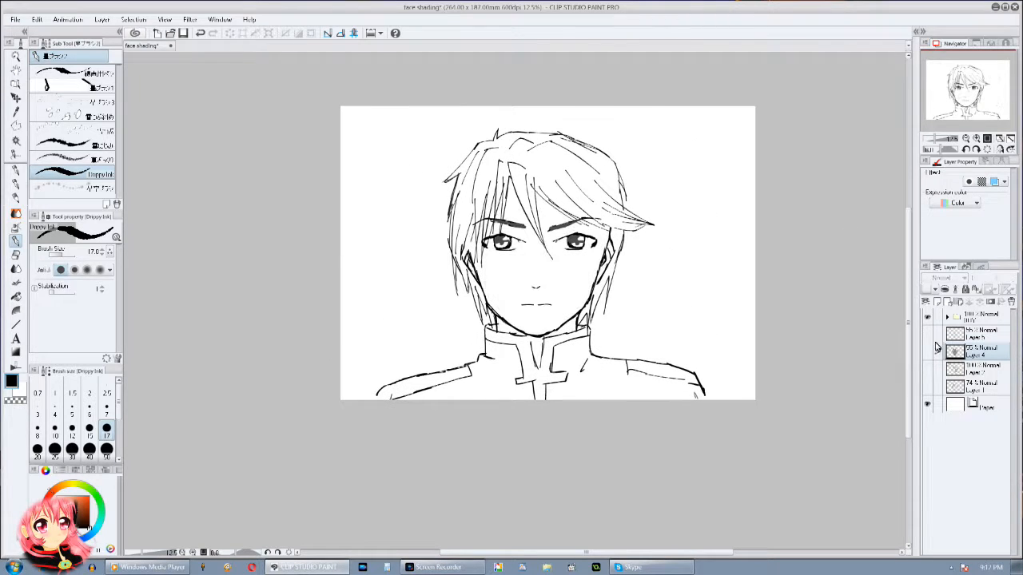
Step: Show the colour map on Layer 5 and move its High-Lighter! and Low-Darker! labels straight down beside the face
click(928, 352)
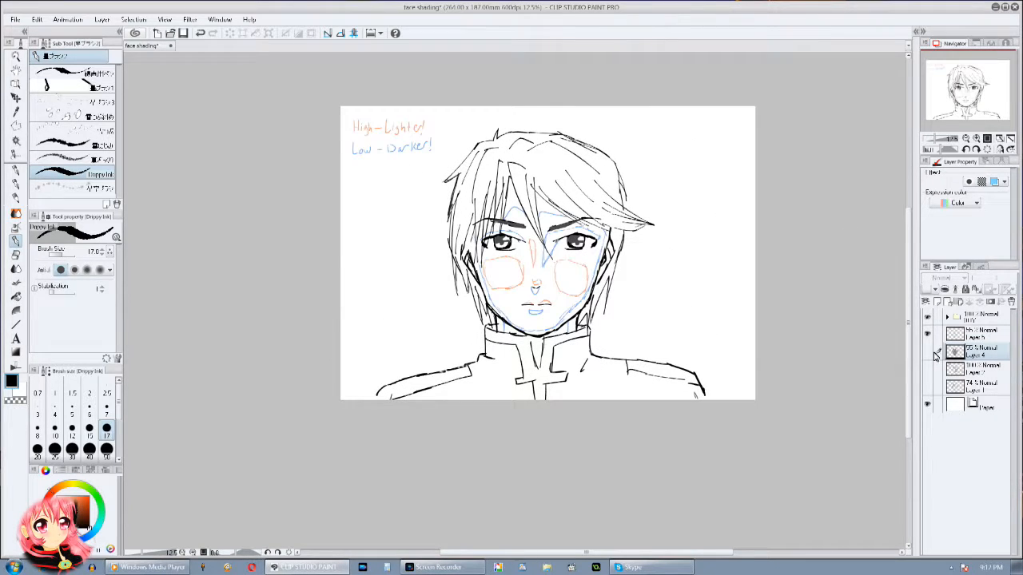
click(15, 154)
click(990, 334)
click(70, 274)
mouse_move(416, 127)
mouse_down()
mouse_move(398, 131)
mouse_move(415, 156)
mouse_move(425, 145)
mouse_move(379, 233)
mouse_move(381, 255)
mouse_up()
click(15, 97)
click(321, 291)
scroll(546, 259, up, 2)
drag(906, 359, 907, 352)
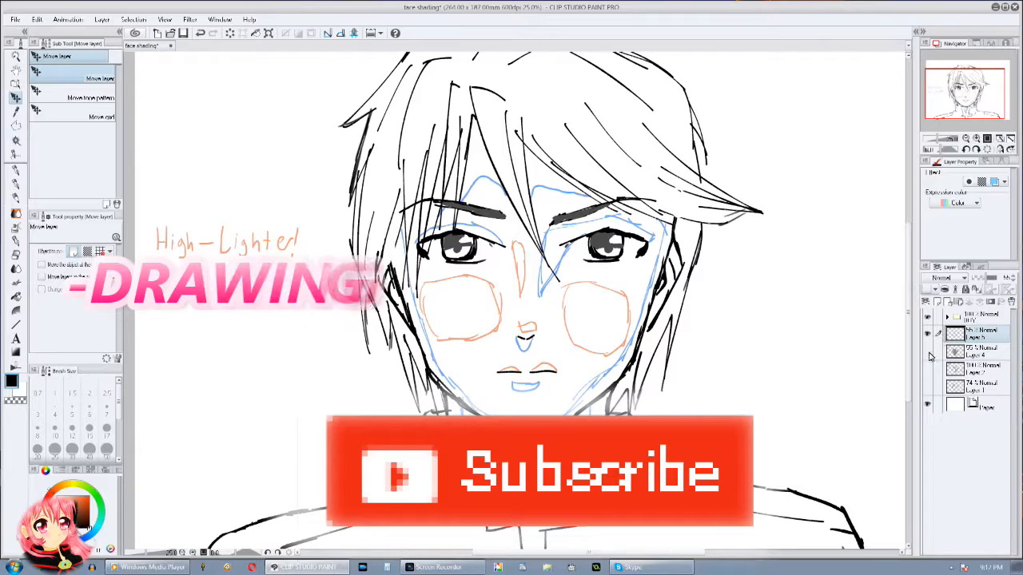
Step: Review the finished shading layers by switching each on and off, with the colour map hidden at the end
click(928, 369)
click(928, 369)
click(929, 373)
click(929, 374)
click(929, 387)
click(929, 384)
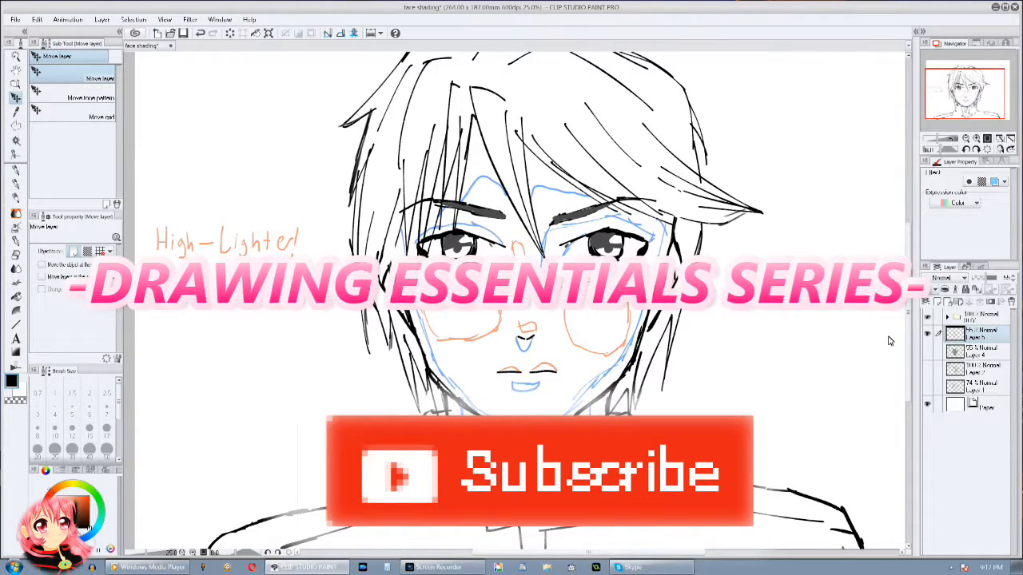
click(927, 334)
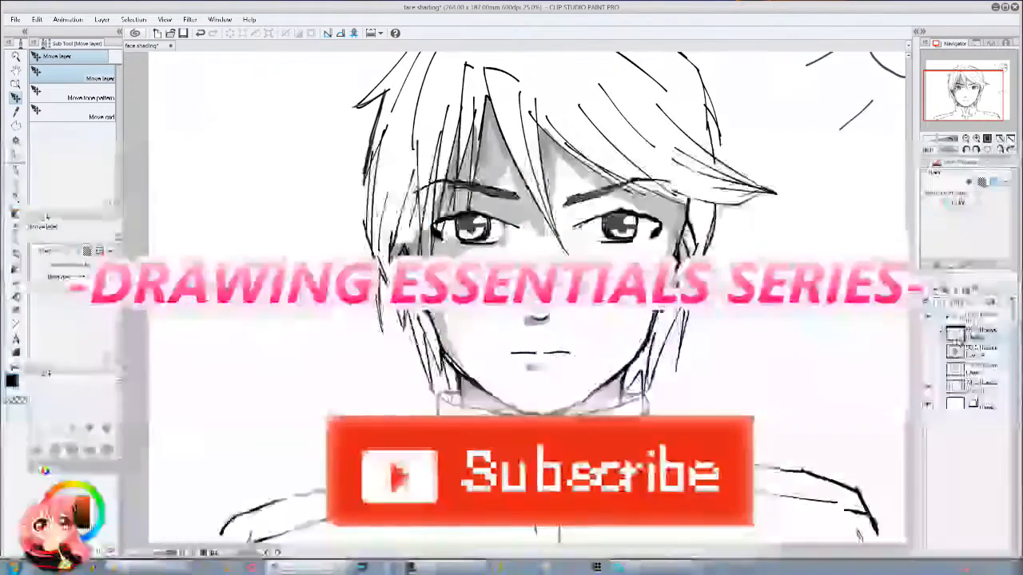
scroll(515, 300, down, 2)
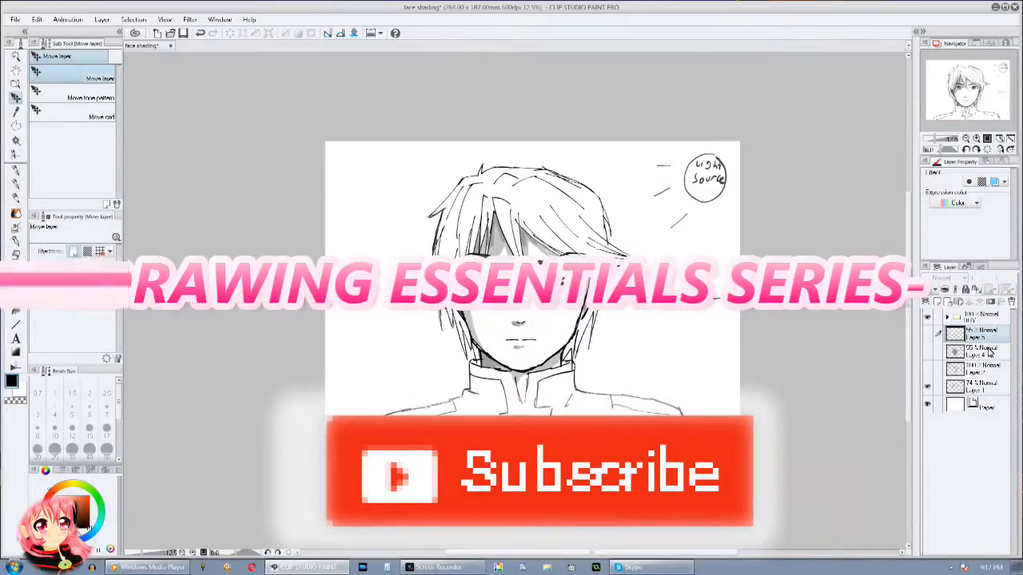